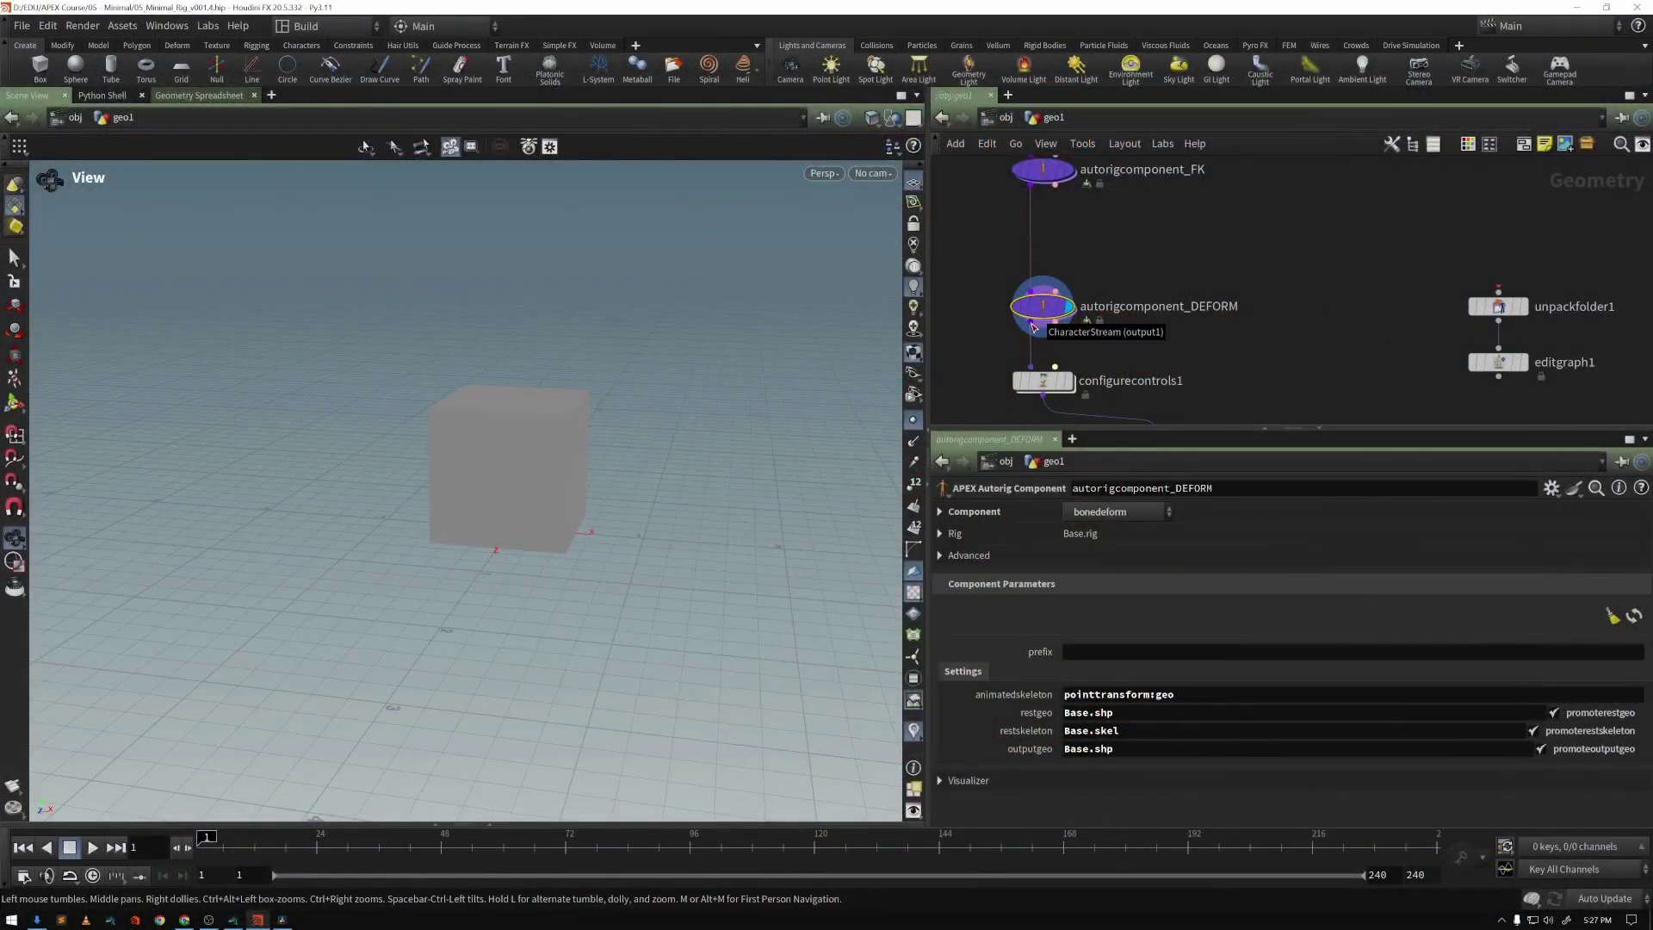
Connect the CharacterStream output of autorigcomponent_DEFORM to unpackfolder1 and display unpackfolder1 in the viewport
{"action": "left_click_drag", "start_coordinate": [1034, 327], "coordinate": [1498, 302]}
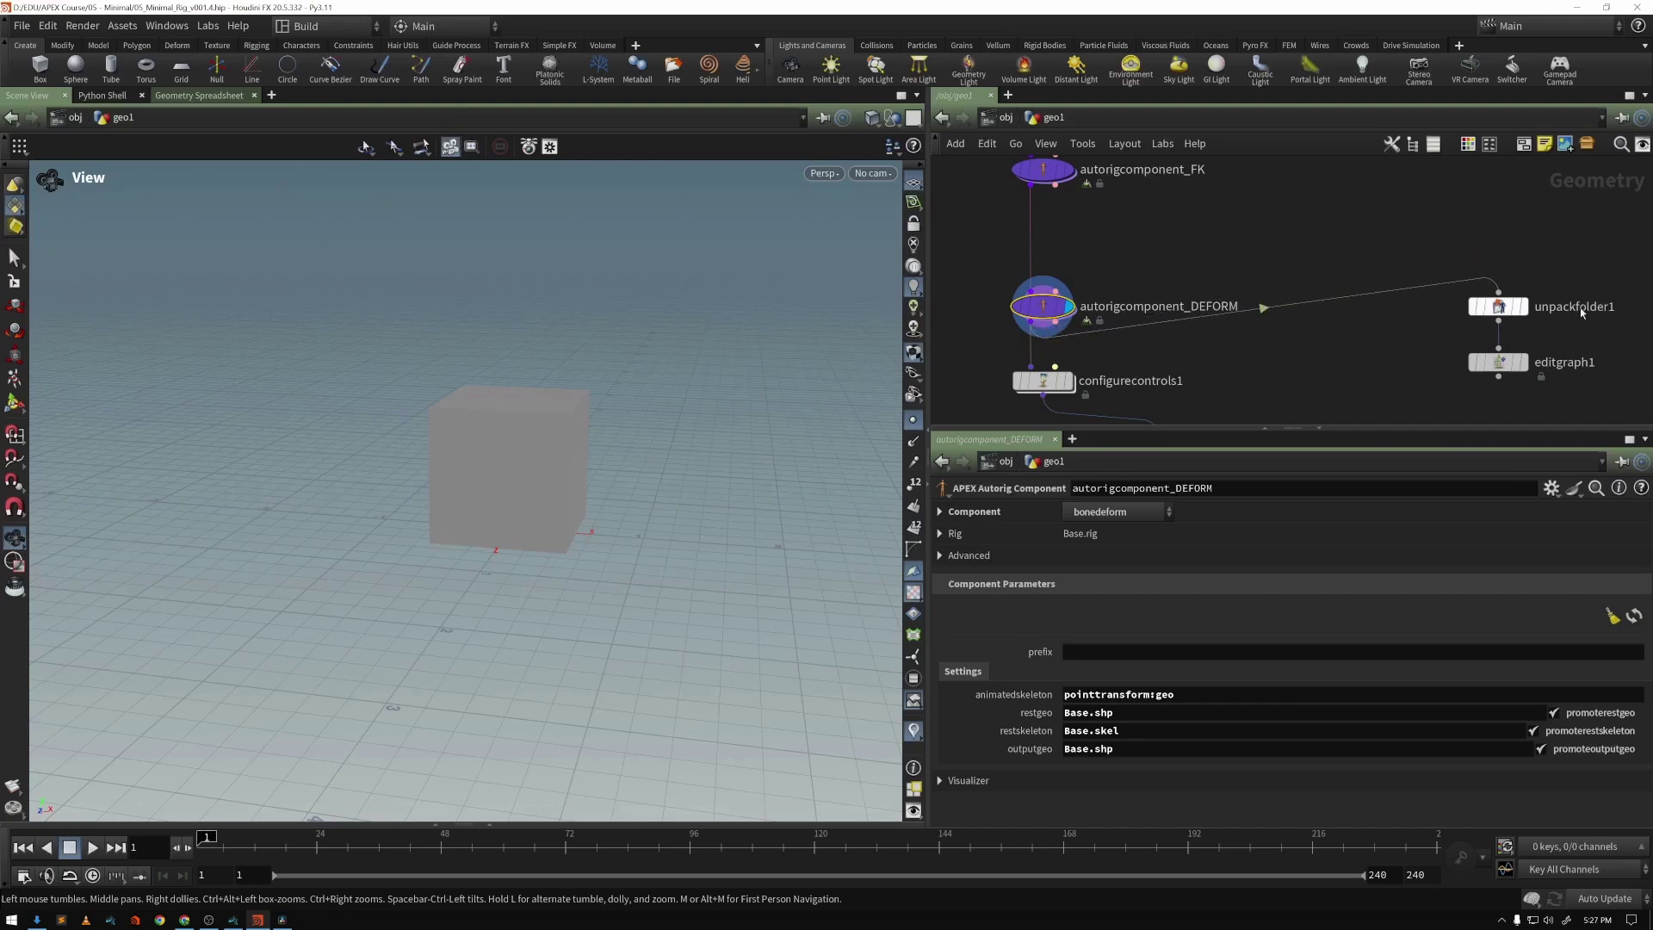
{"action": "left_click", "coordinate": [1500, 308]}
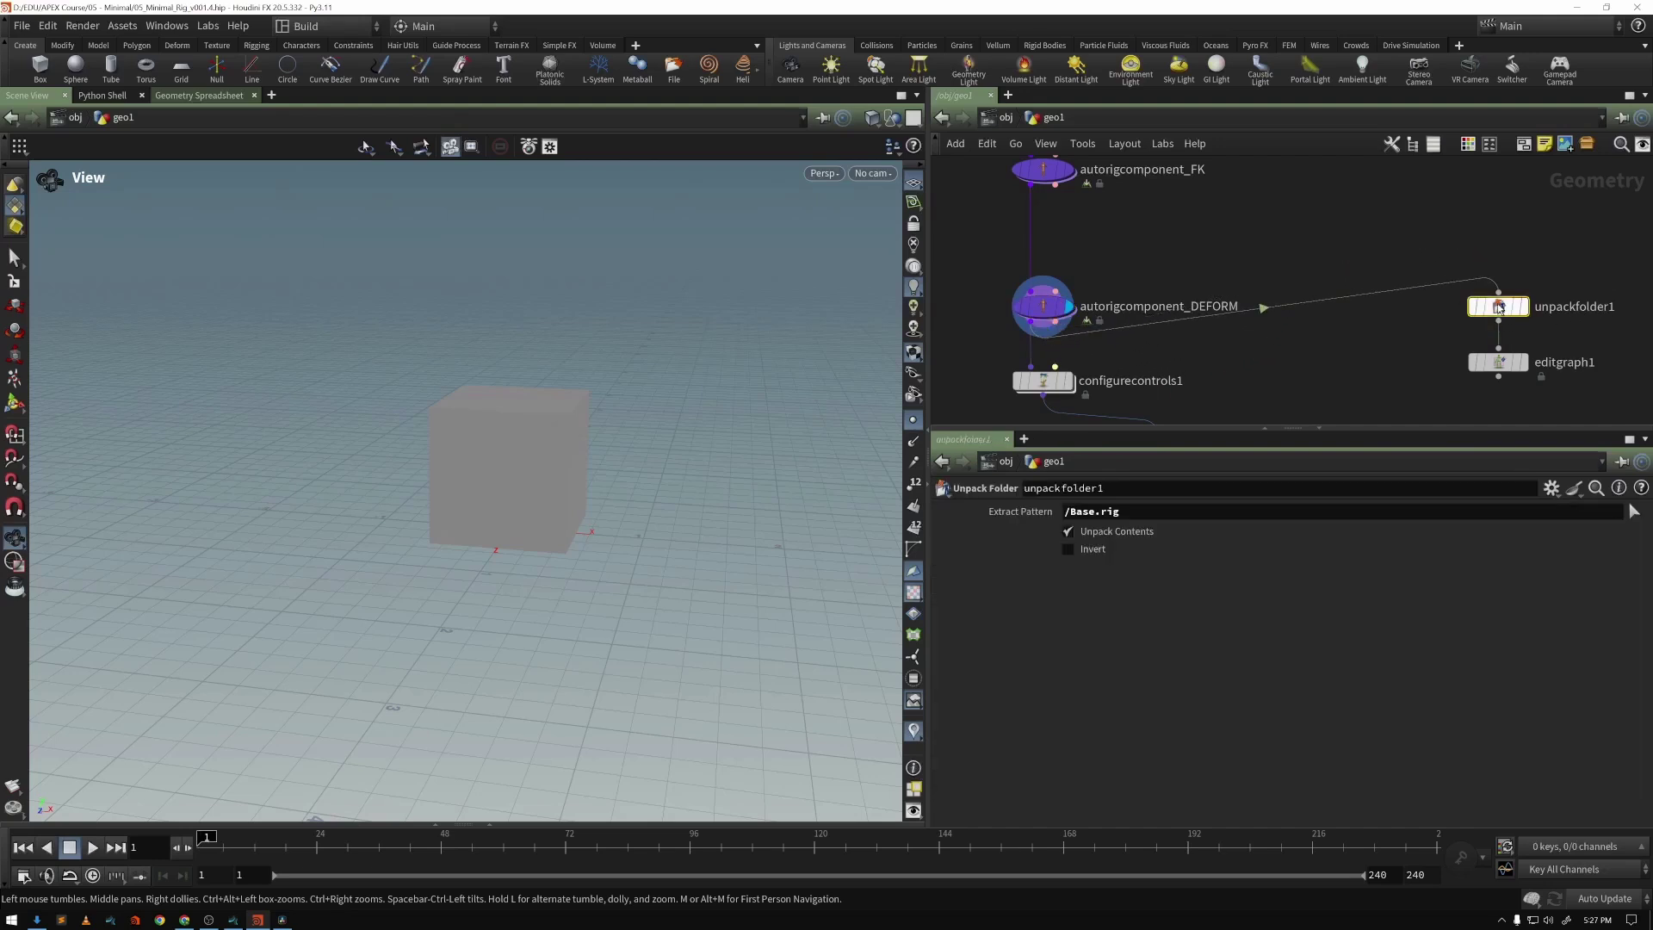
{"action": "middle_click_drag", "start_coordinate": [1353, 352], "coordinate": [1185, 342]}
{"action": "scroll", "coordinate": [1218, 354], "scroll_direction": "up", "scroll_amount": 2}
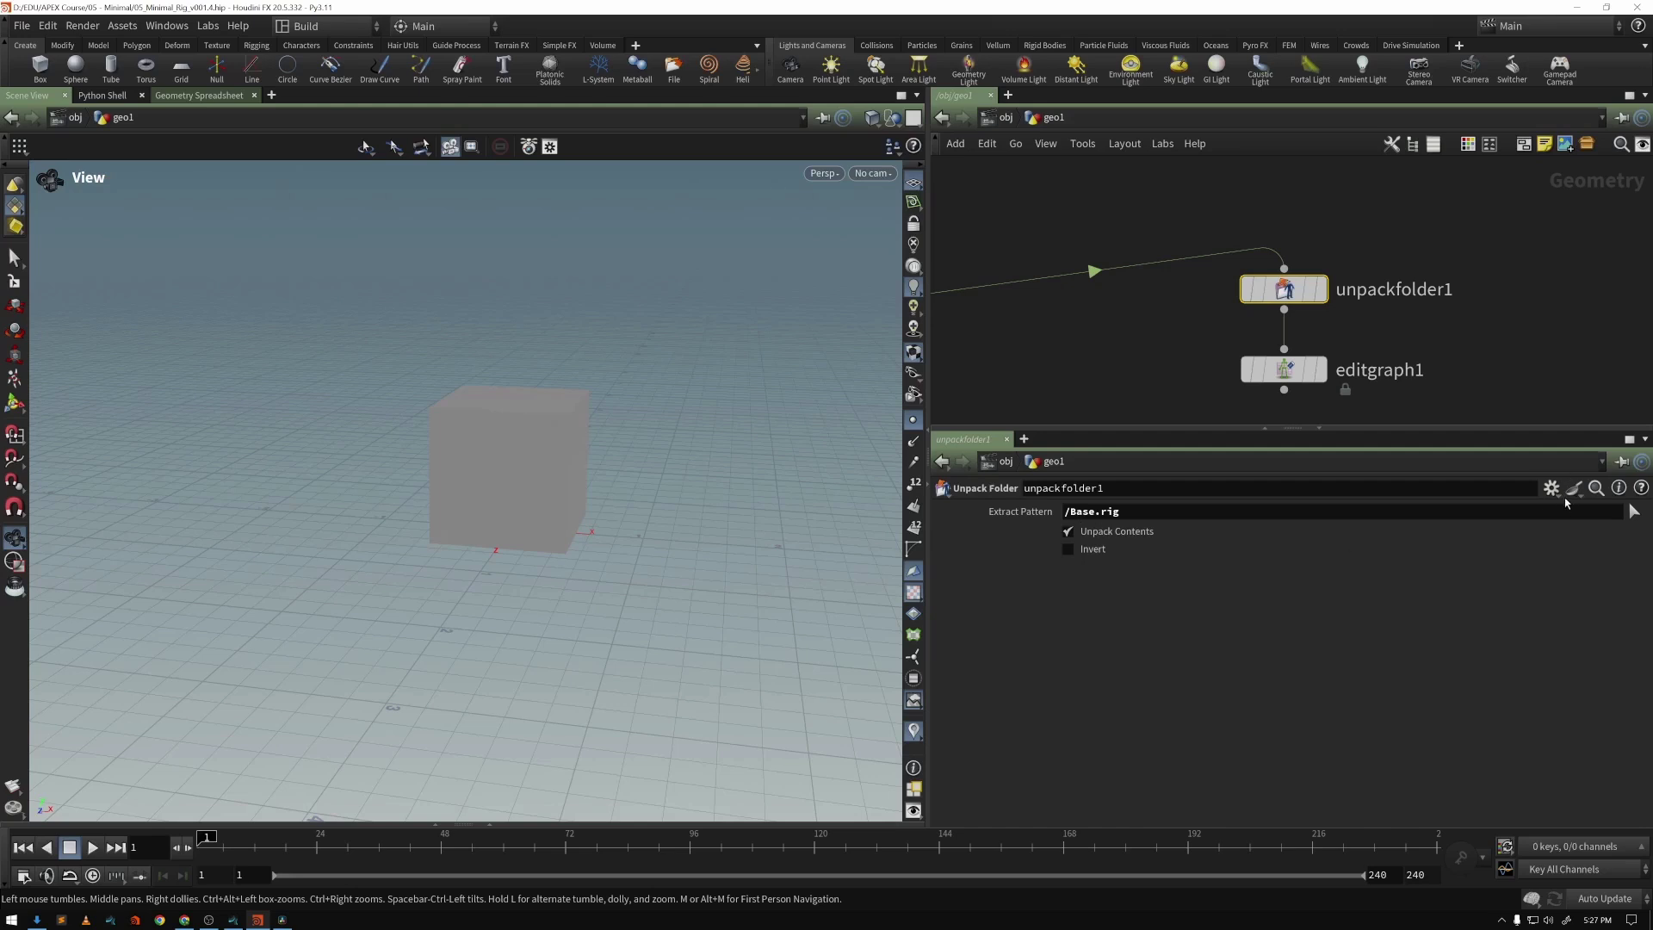
{"action": "left_click", "coordinate": [1321, 289]}
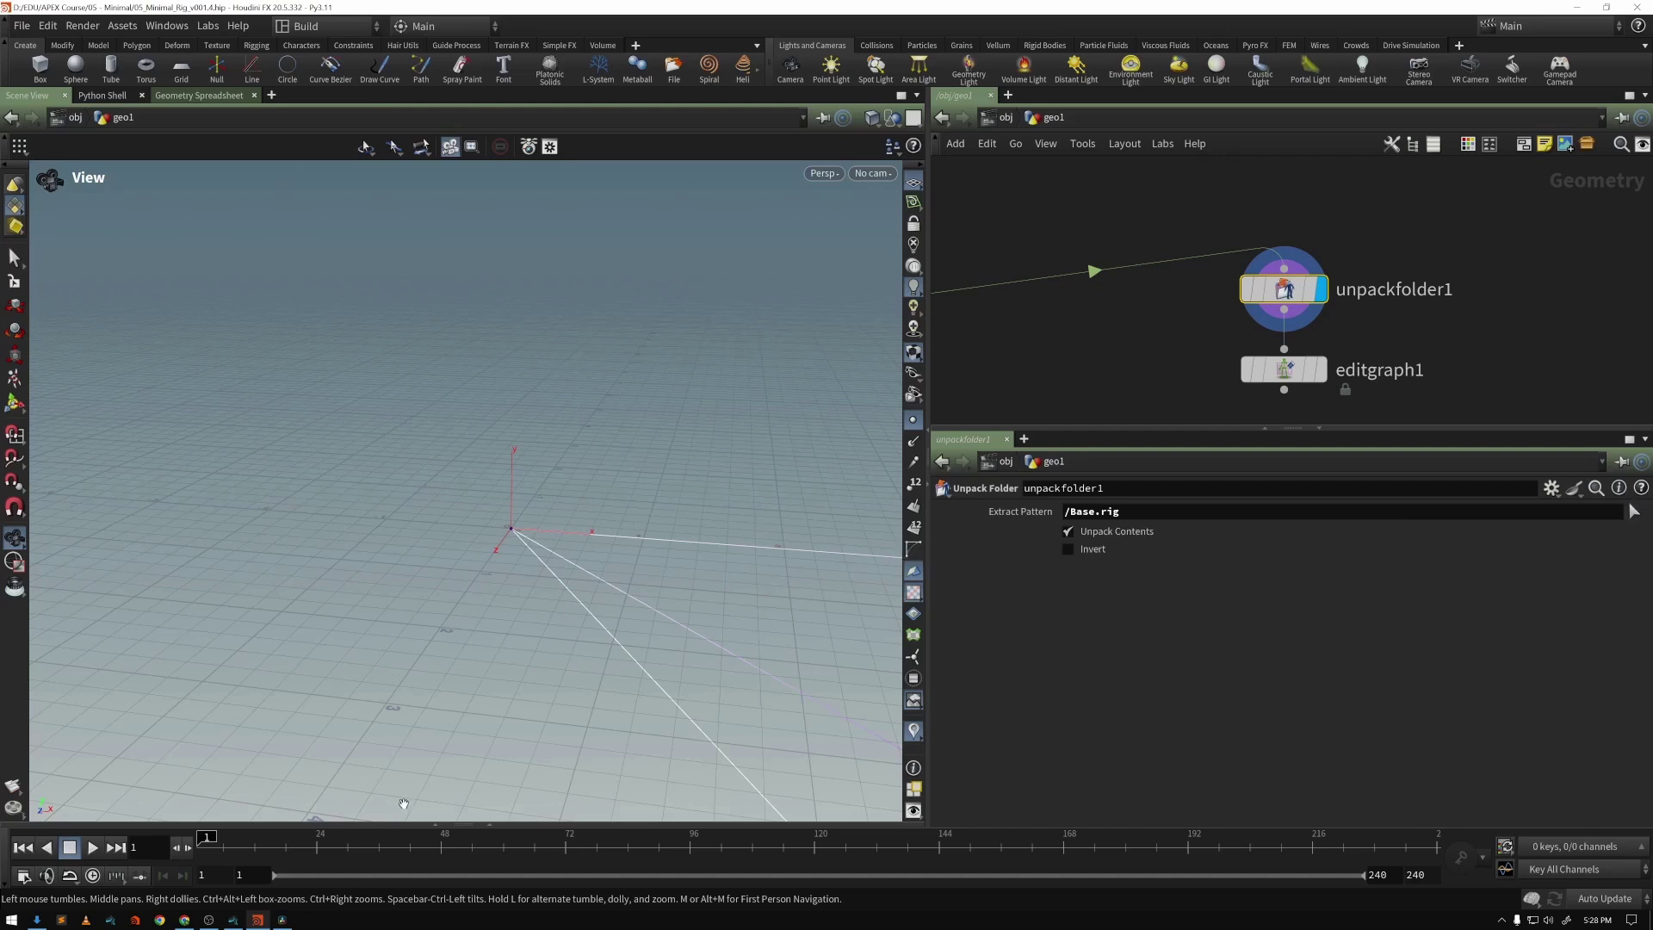
Set the extract pattern of unpackfolder1 by choosing Base.rig from the list of packed folders
{"action": "left_click", "coordinate": [497, 826]}
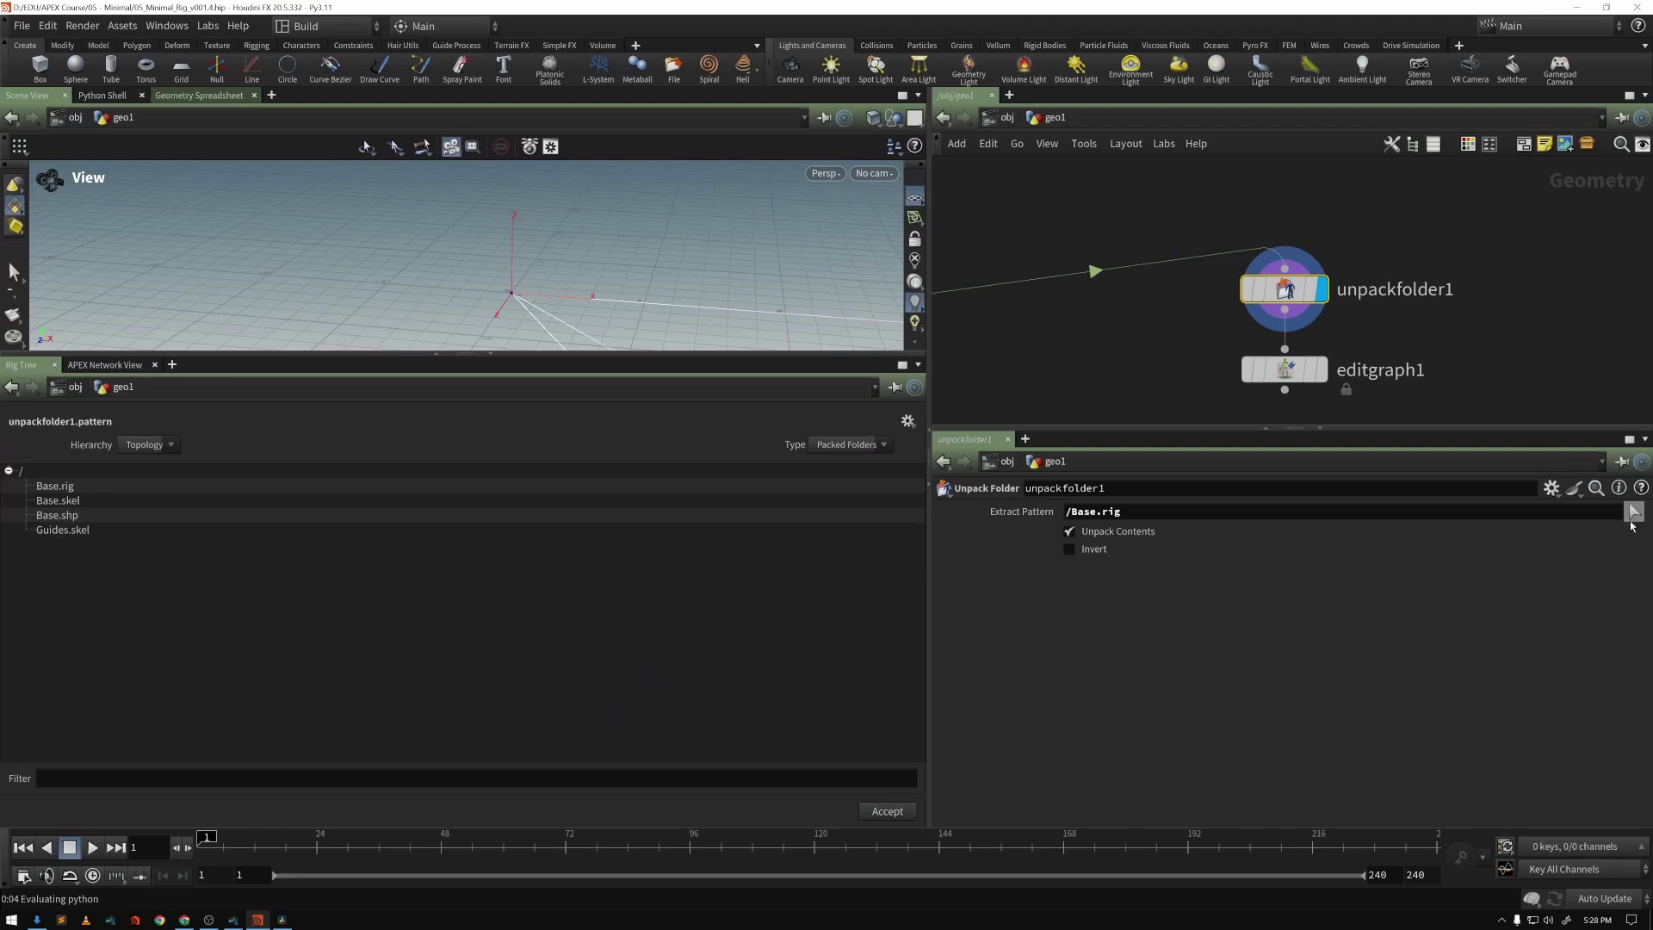
{"action": "left_click", "coordinate": [55, 487]}
{"action": "left_click", "coordinate": [887, 811]}
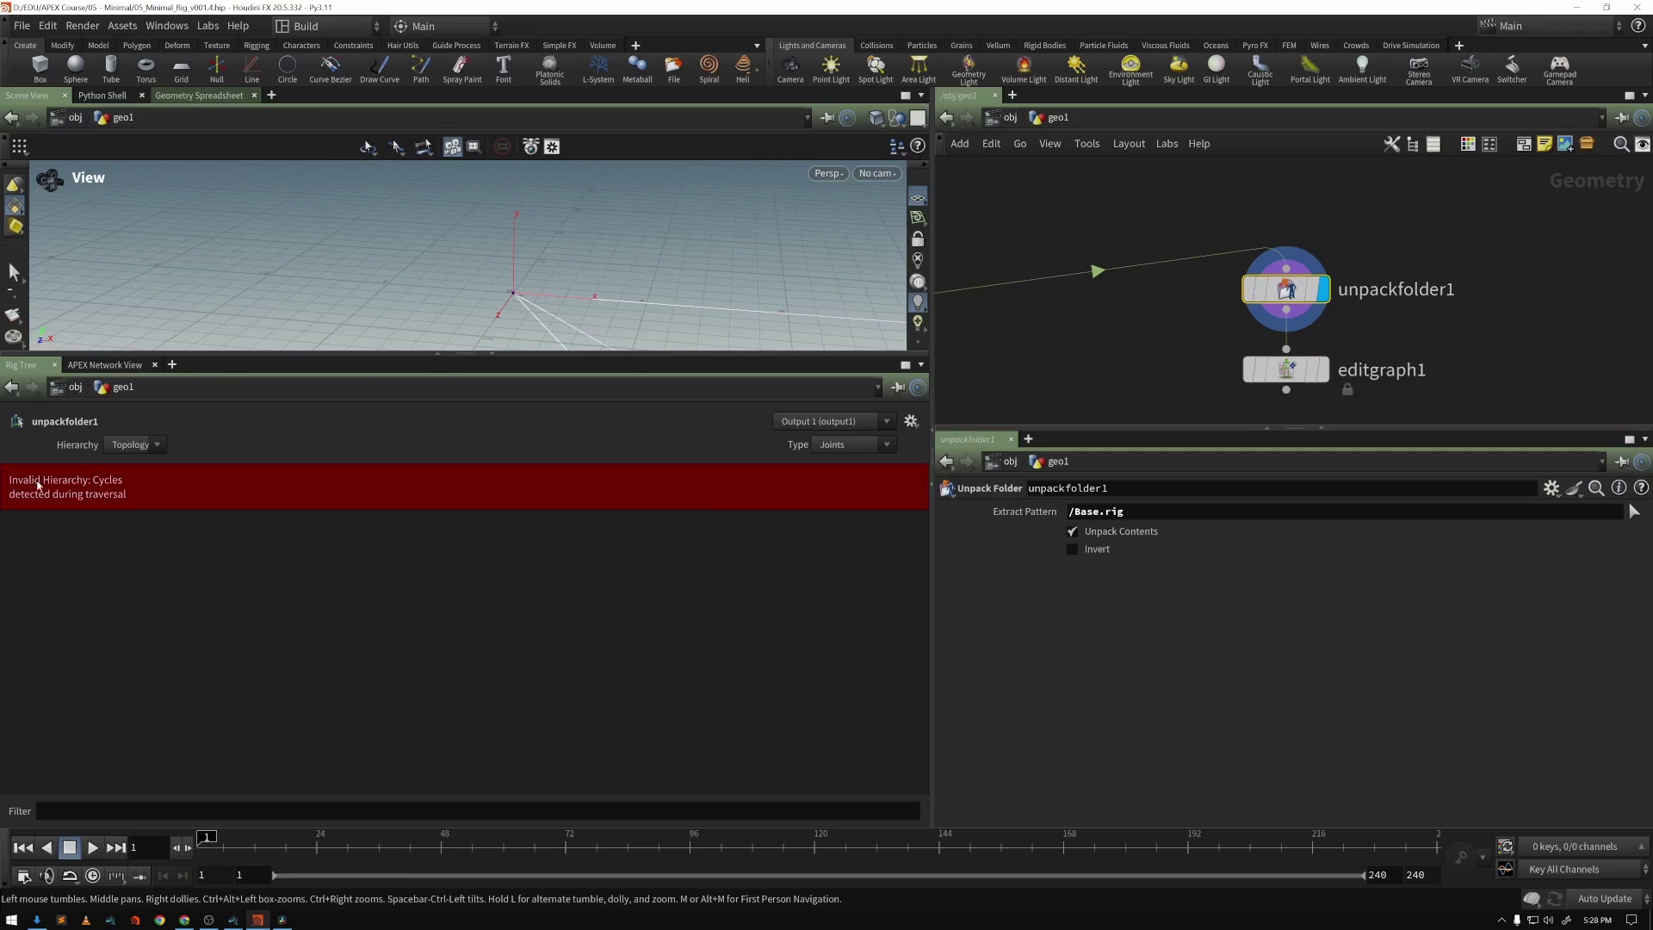
{"action": "left_click", "coordinate": [492, 354]}
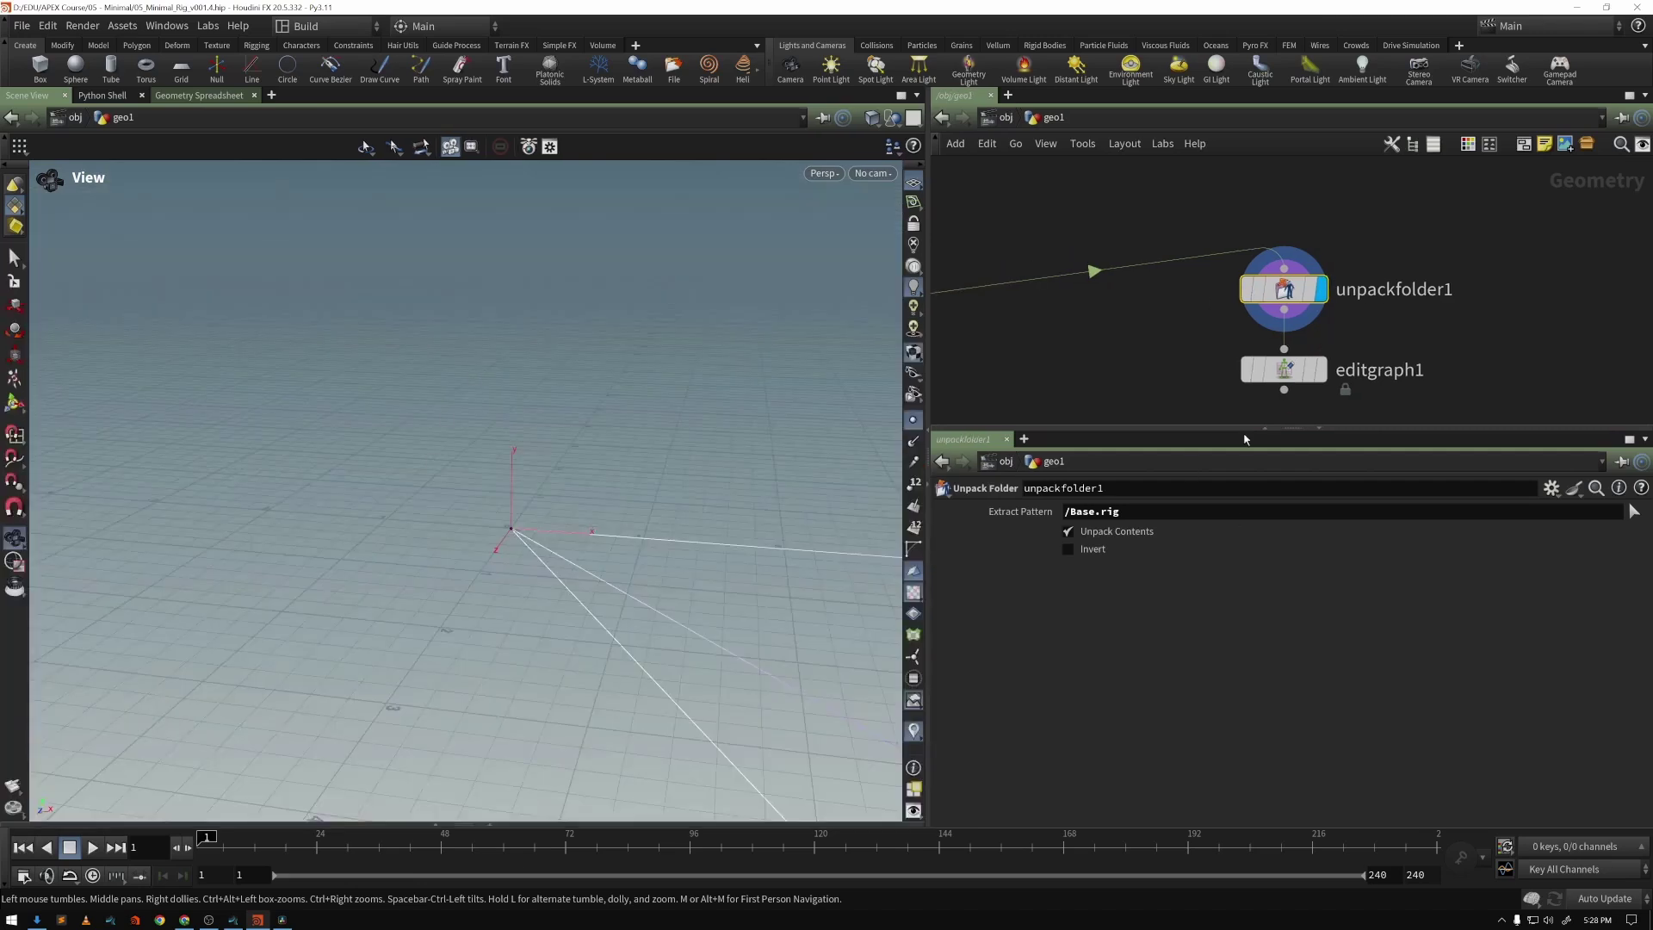
Examine the unpacked rig graph in the viewport and the extract pattern that produces it
{"action": "scroll", "coordinate": [476, 409], "scroll_direction": "down", "scroll_amount": 5}
{"action": "middle_click_drag", "start_coordinate": [472, 410], "coordinate": [376, 419]}
{"action": "left_click_drag", "start_coordinate": [376, 419], "coordinate": [775, 405]}
{"action": "middle_click_drag", "start_coordinate": [775, 405], "coordinate": [535, 396]}
{"action": "left_click_drag", "start_coordinate": [534, 397], "coordinate": [526, 451]}
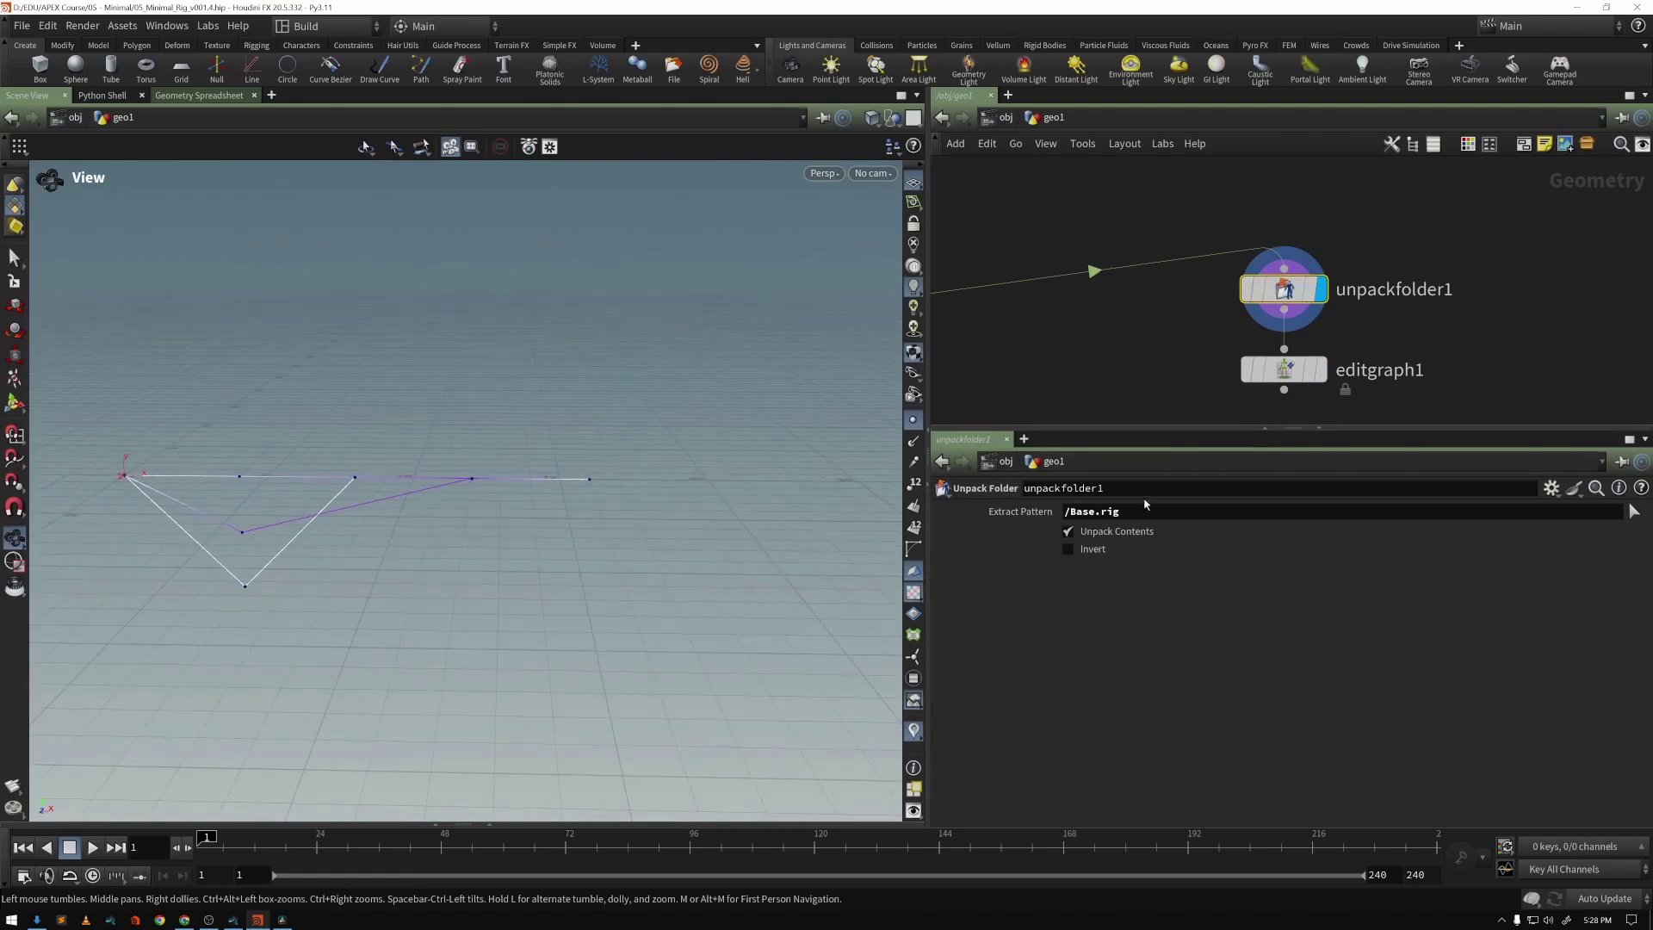
{"action": "left_click_drag", "start_coordinate": [1138, 511], "coordinate": [1059, 512]}
{"action": "middle_click_drag", "start_coordinate": [413, 470], "coordinate": [495, 440]}
Show the APEX Network View of unpackfolder1 below the viewport and enlarge its pane
{"action": "left_click", "coordinate": [489, 824]}
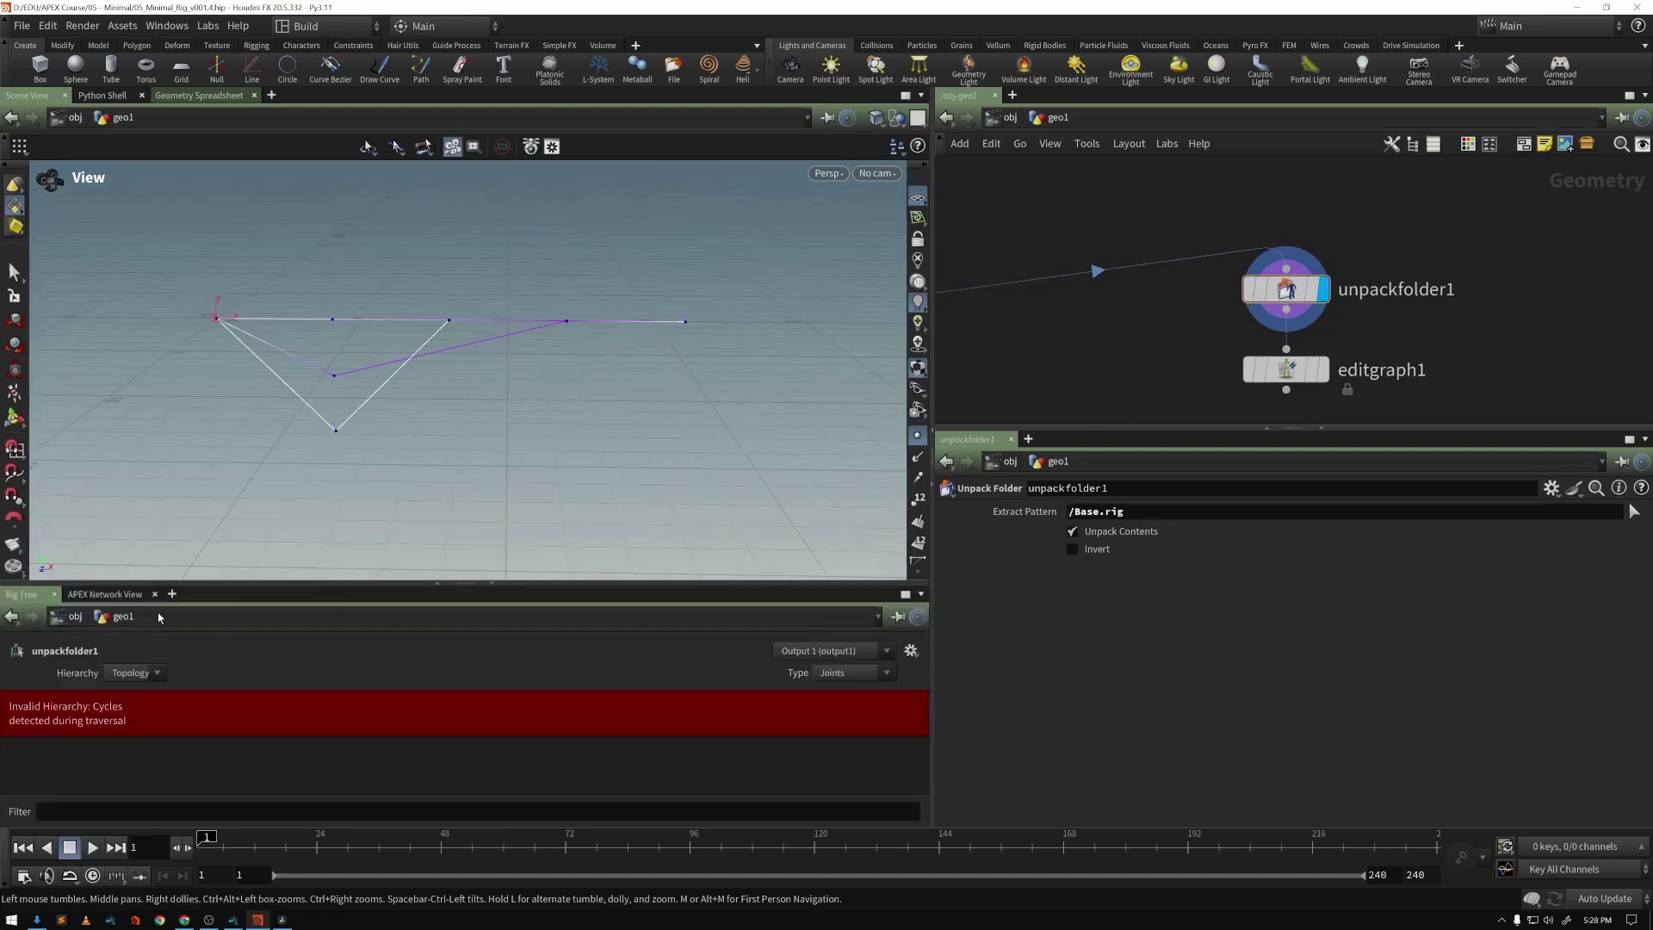
{"action": "left_click", "coordinate": [104, 594]}
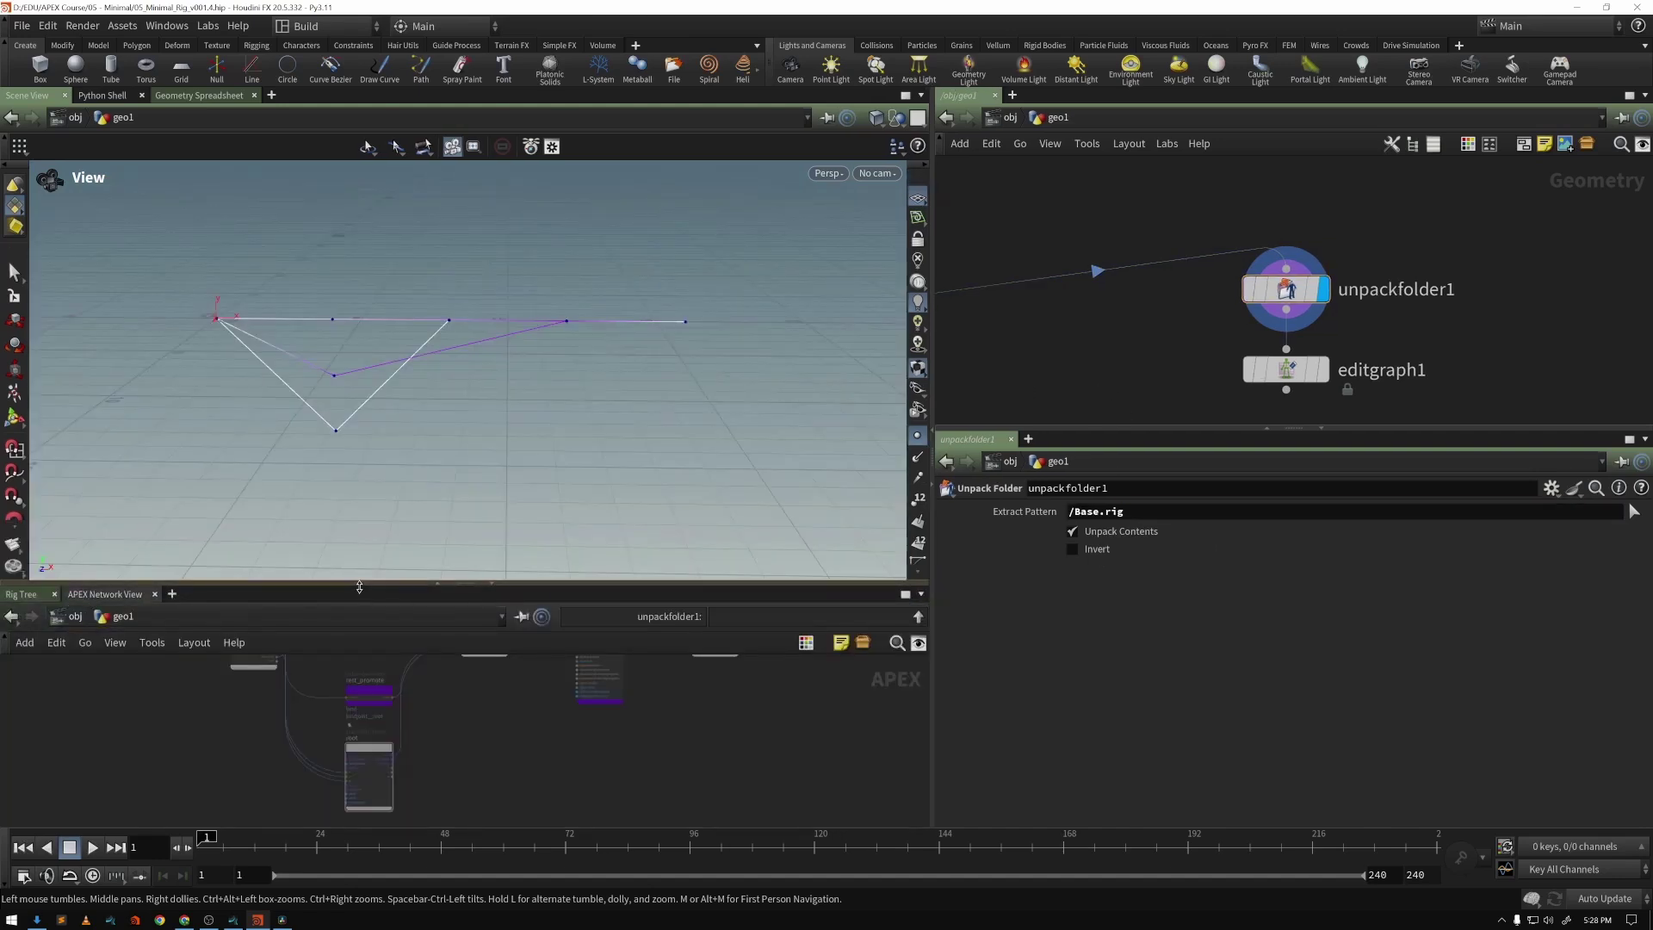
{"action": "left_click_drag", "start_coordinate": [358, 585], "coordinate": [359, 535]}
{"action": "middle_click_drag", "start_coordinate": [453, 695], "coordinate": [454, 747]}
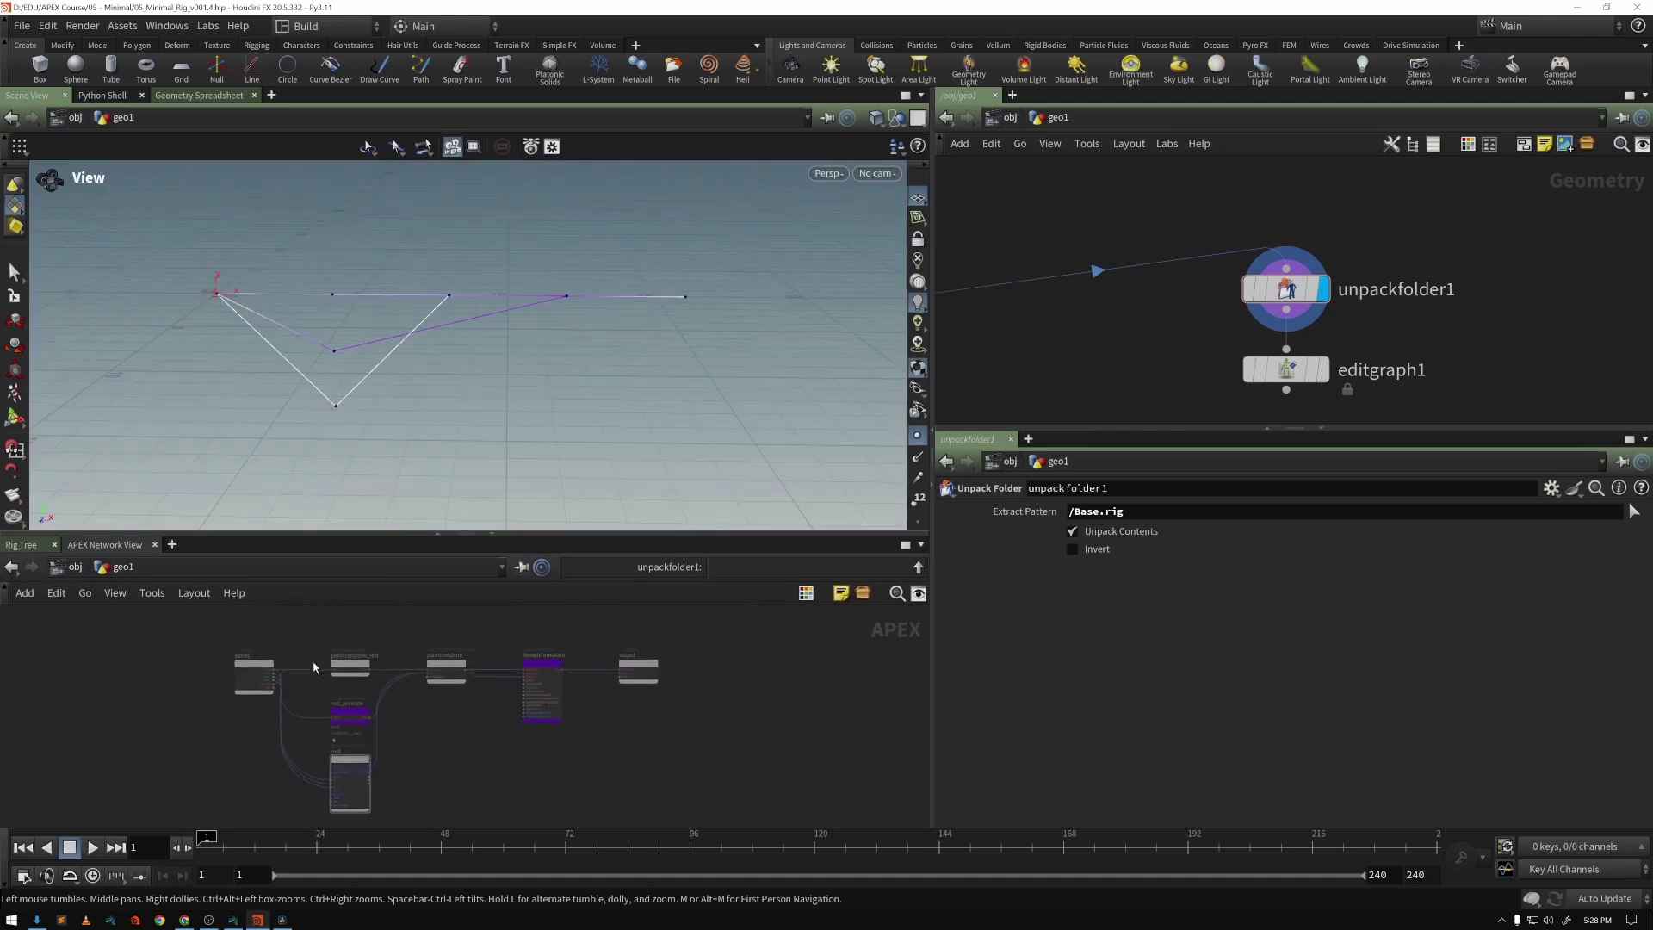
Examine the nodes and connections of the unpacked Base.rig graph from its inputs to the bone deform node
{"action": "middle_click_drag", "start_coordinate": [1052, 373], "coordinate": [1649, 238]}
{"action": "middle_click_drag", "start_coordinate": [1461, 271], "coordinate": [1455, 375]}
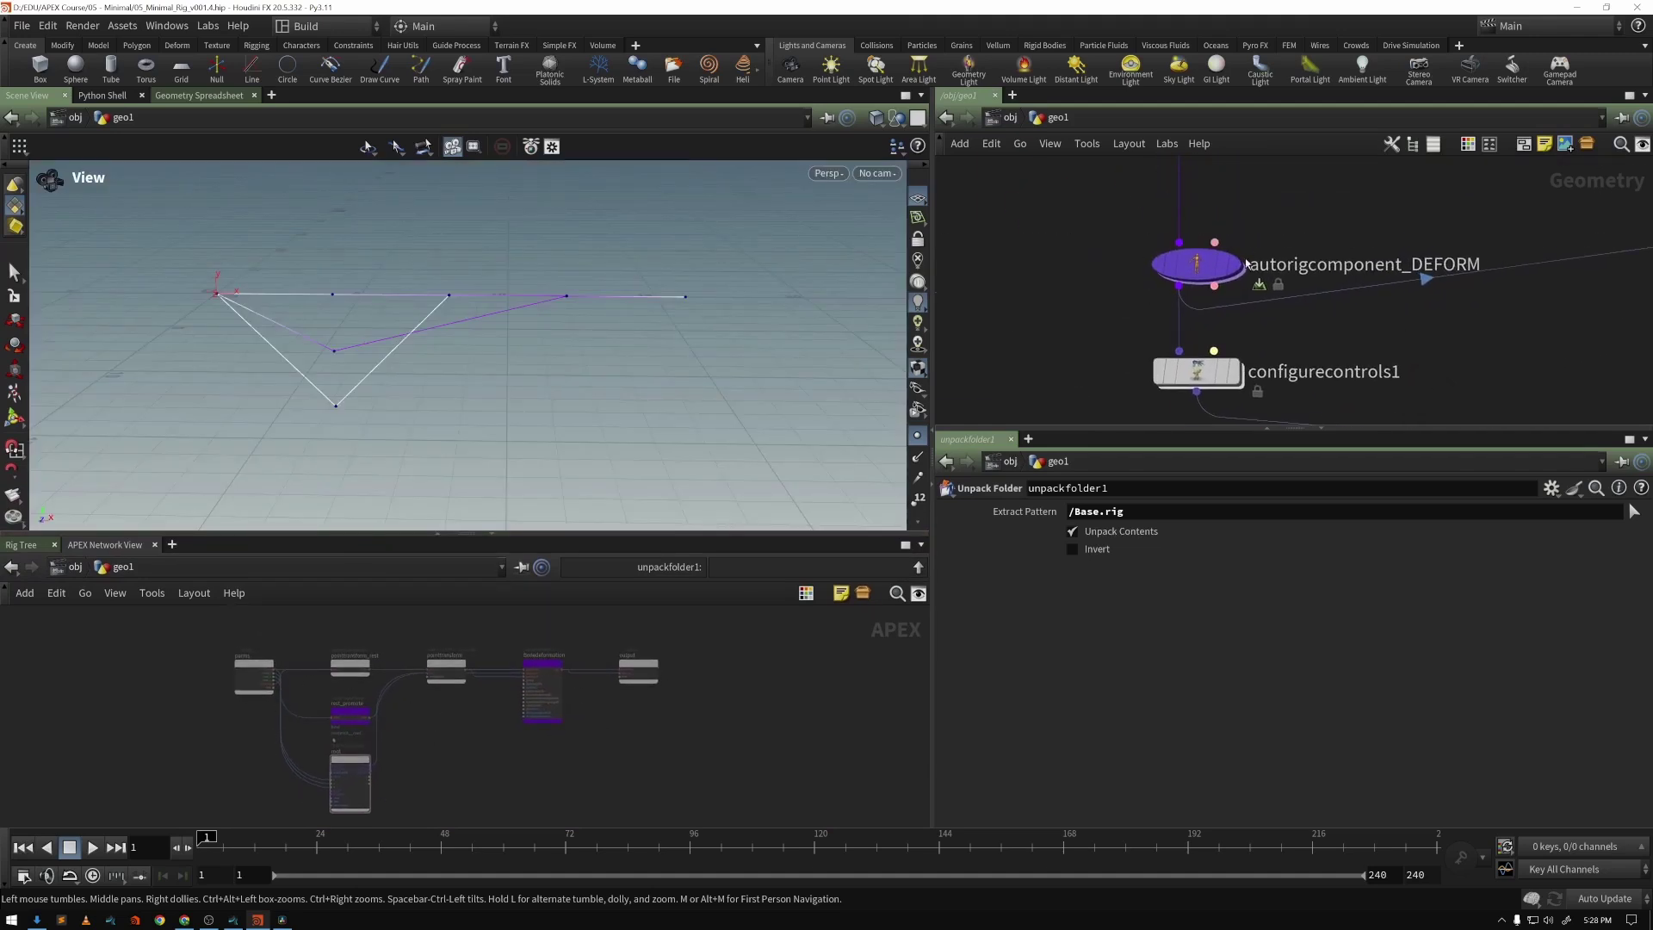
{"action": "key", "text": "f"}
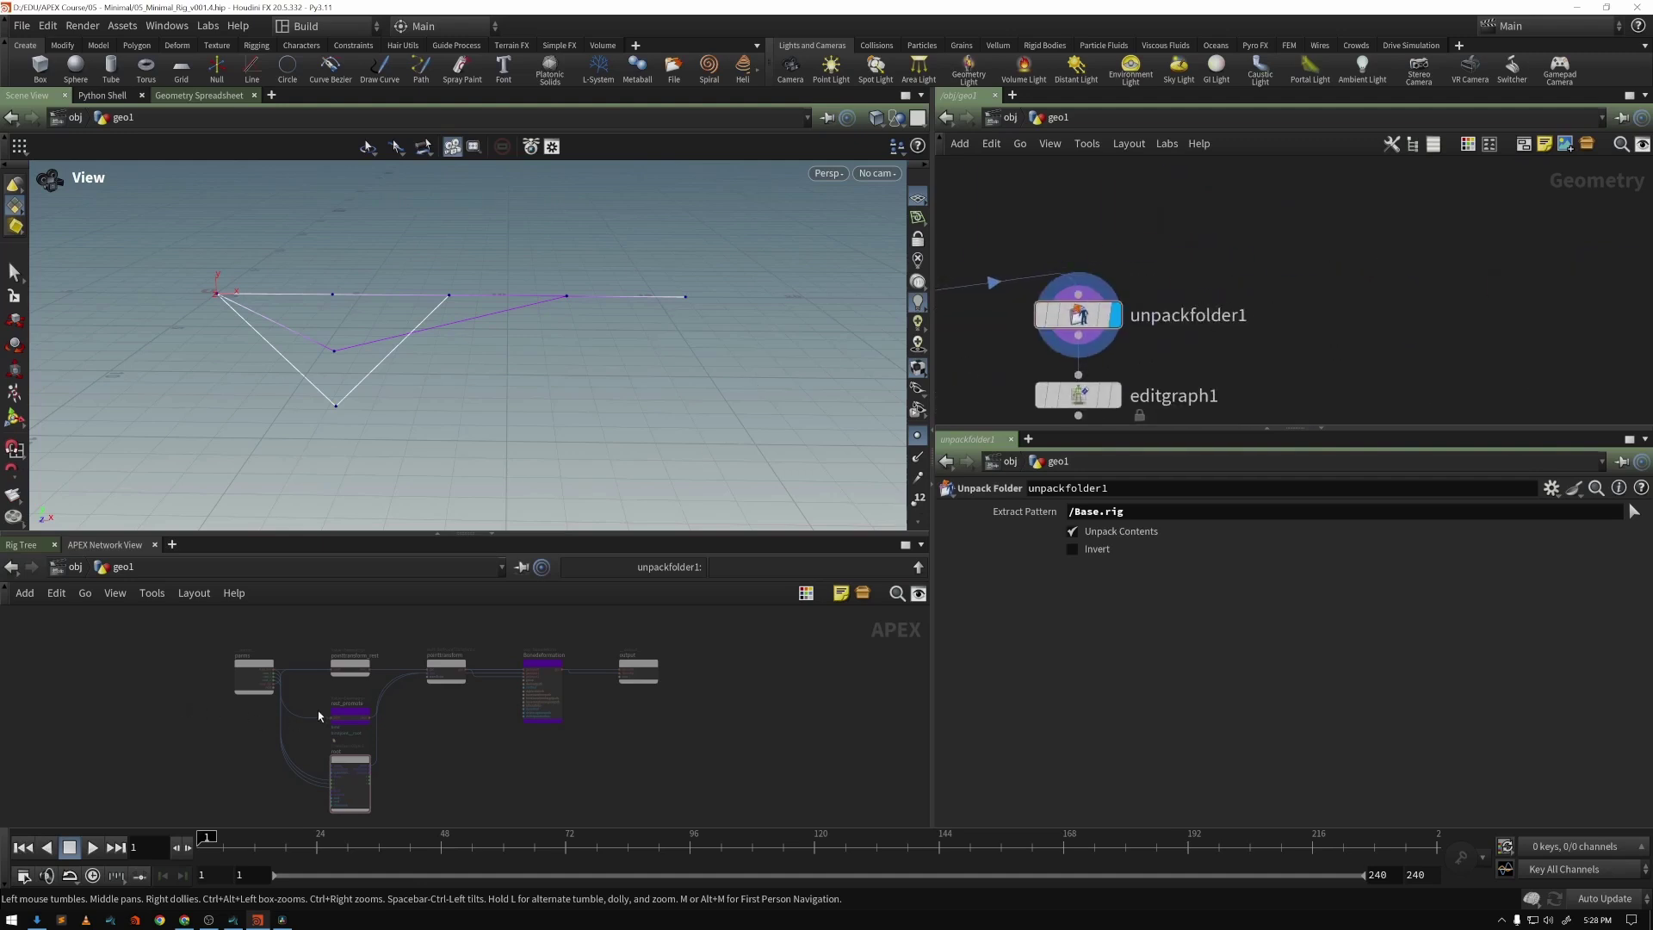
{"action": "scroll", "coordinate": [269, 690], "scroll_direction": "up", "scroll_amount": 5}
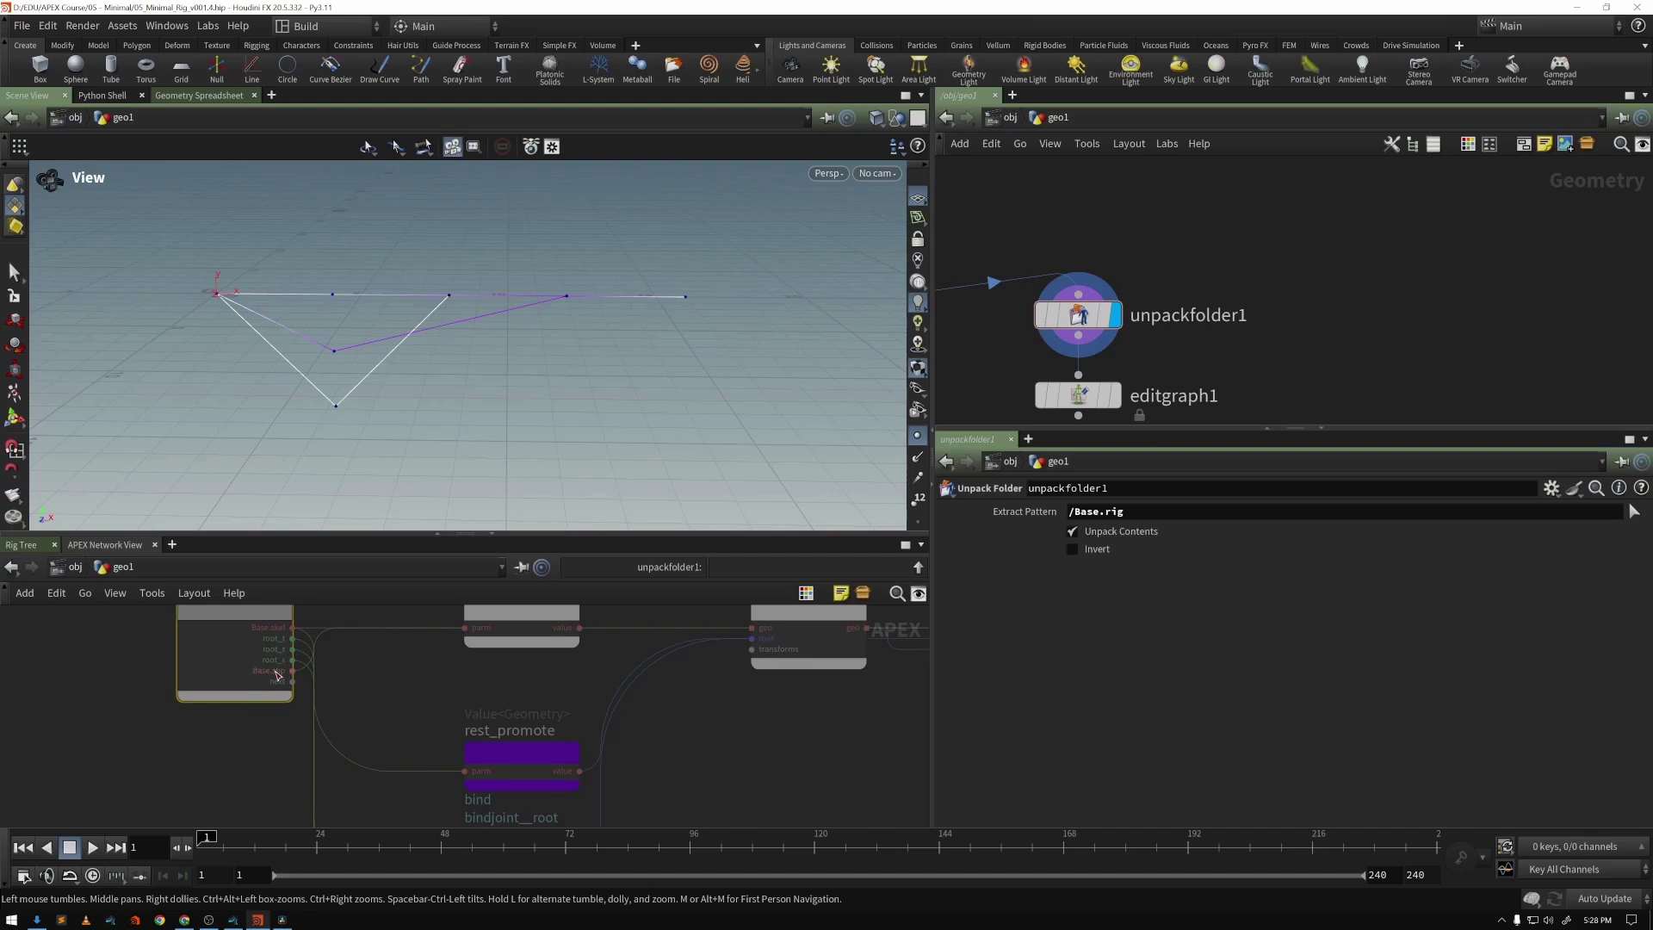
{"action": "scroll", "coordinate": [275, 689], "scroll_direction": "down", "scroll_amount": 5}
{"action": "left_click", "coordinate": [428, 762]}
{"action": "middle_click_drag", "start_coordinate": [581, 760], "coordinate": [447, 810]}
{"action": "left_click", "coordinate": [519, 731]}
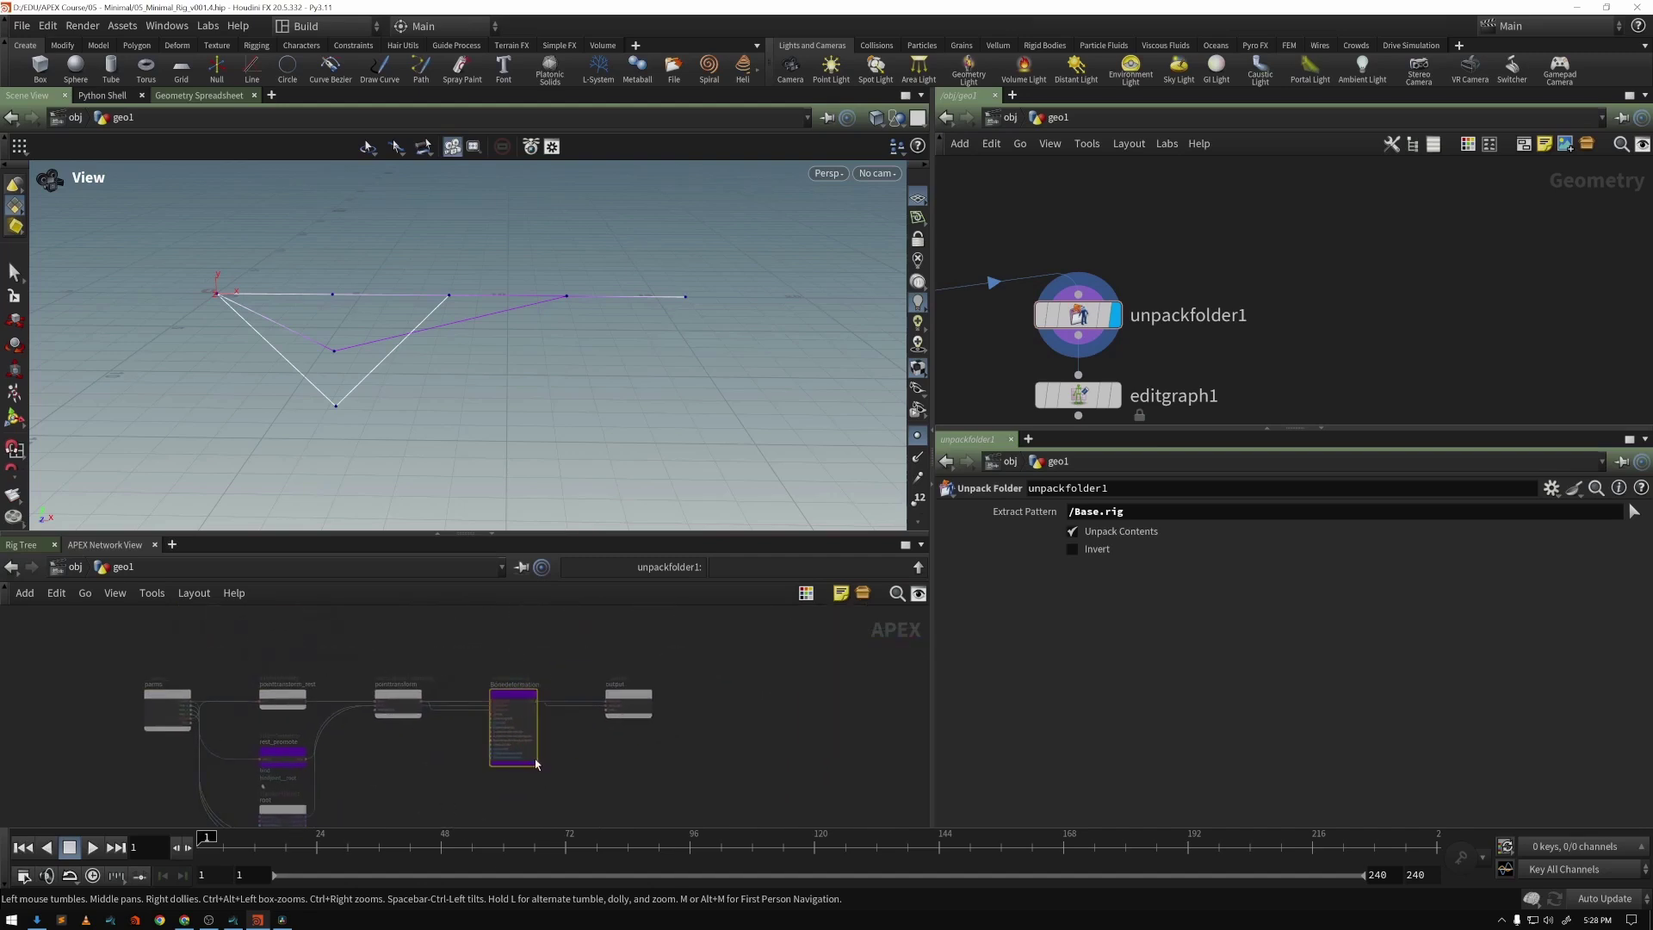
Display editgraph1 and bring its APEX graph into view in the network
{"action": "left_click", "coordinate": [1098, 402]}
{"action": "left_click", "coordinate": [1117, 396]}
{"action": "scroll", "coordinate": [457, 763], "scroll_direction": "down", "scroll_amount": 2}
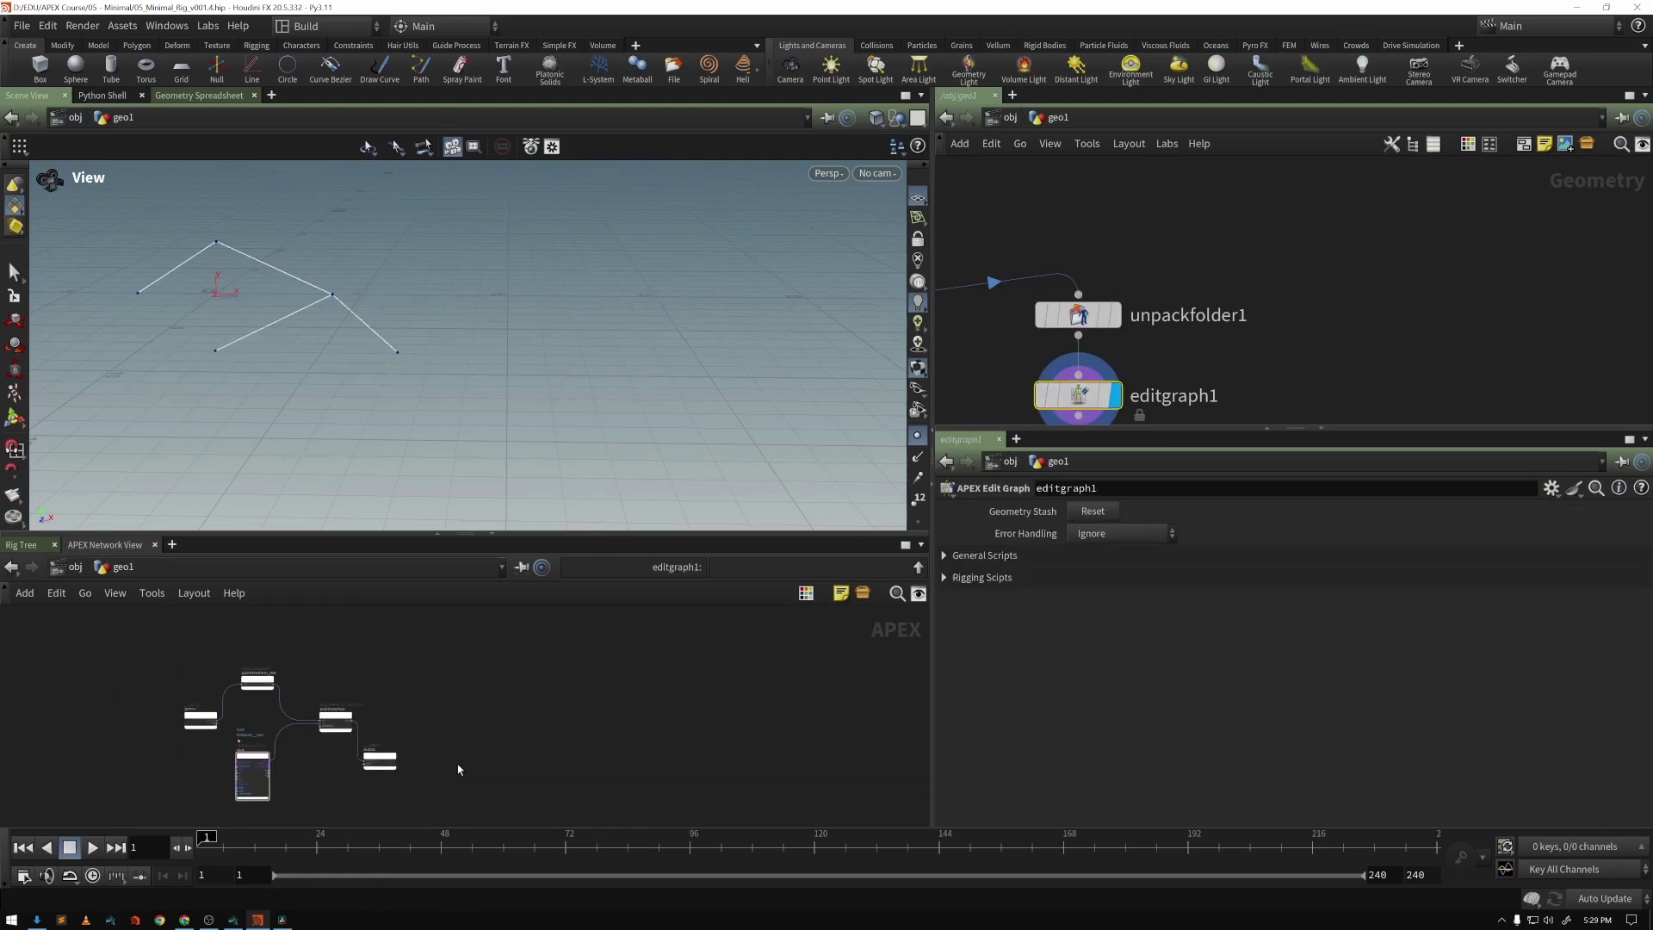
{"action": "middle_click_drag", "start_coordinate": [356, 729], "coordinate": [454, 700]}
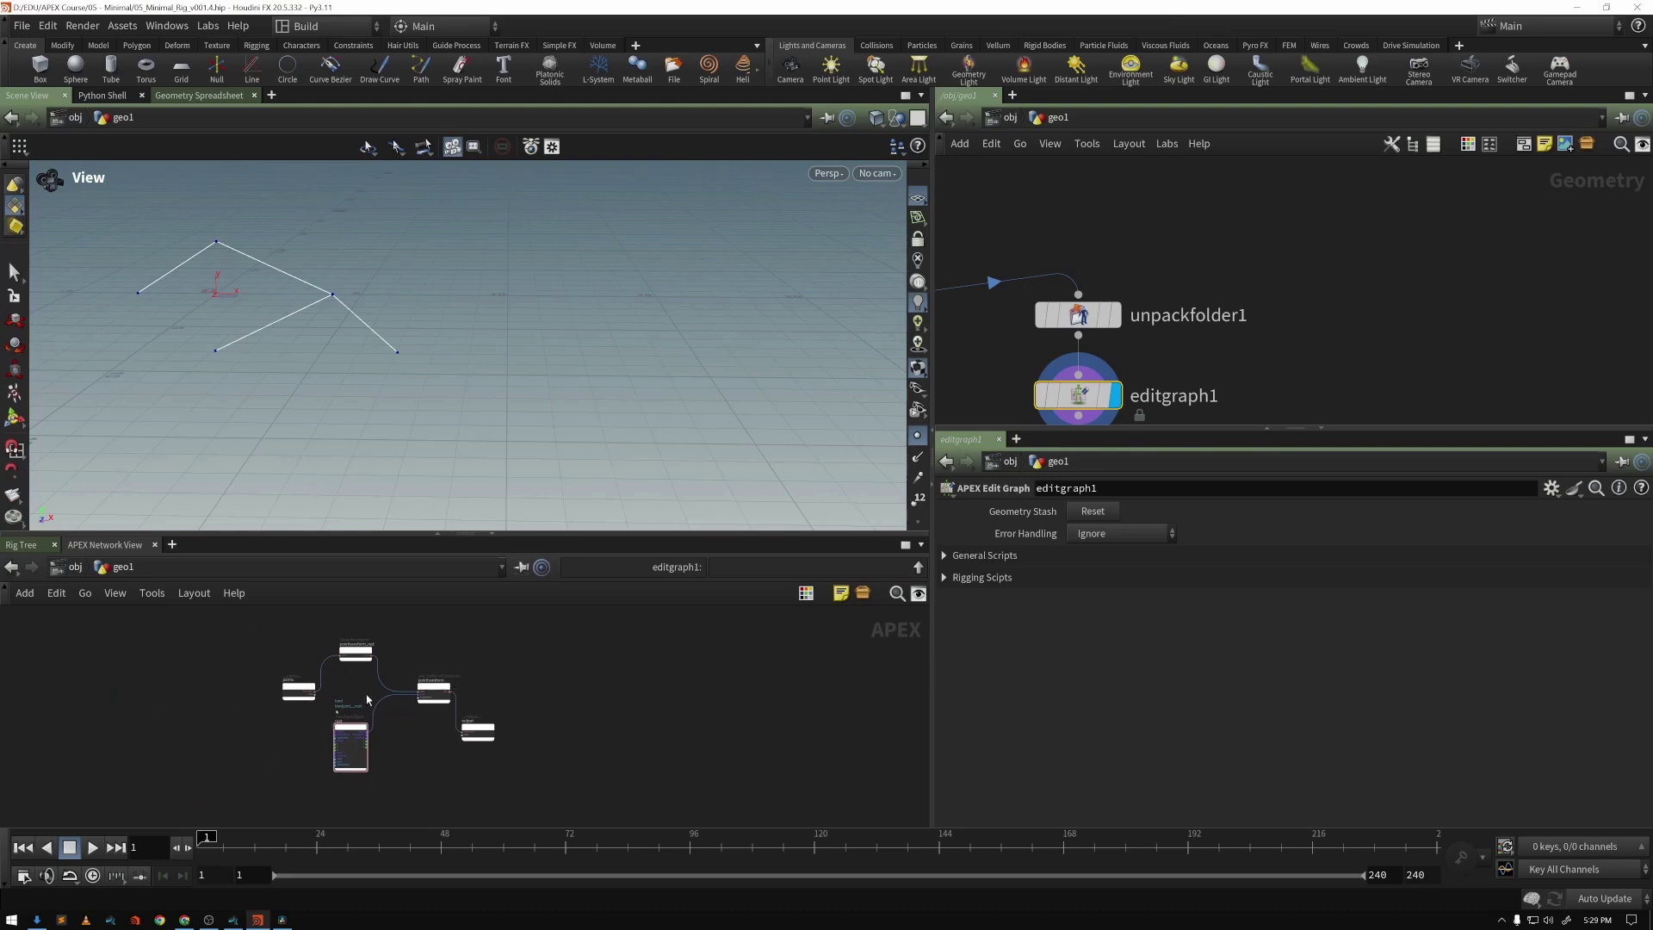
Spread out the editgraph1 graph by moving its input node, central junction node and output node apart
{"action": "left_click_drag", "start_coordinate": [301, 695], "coordinate": [255, 697]}
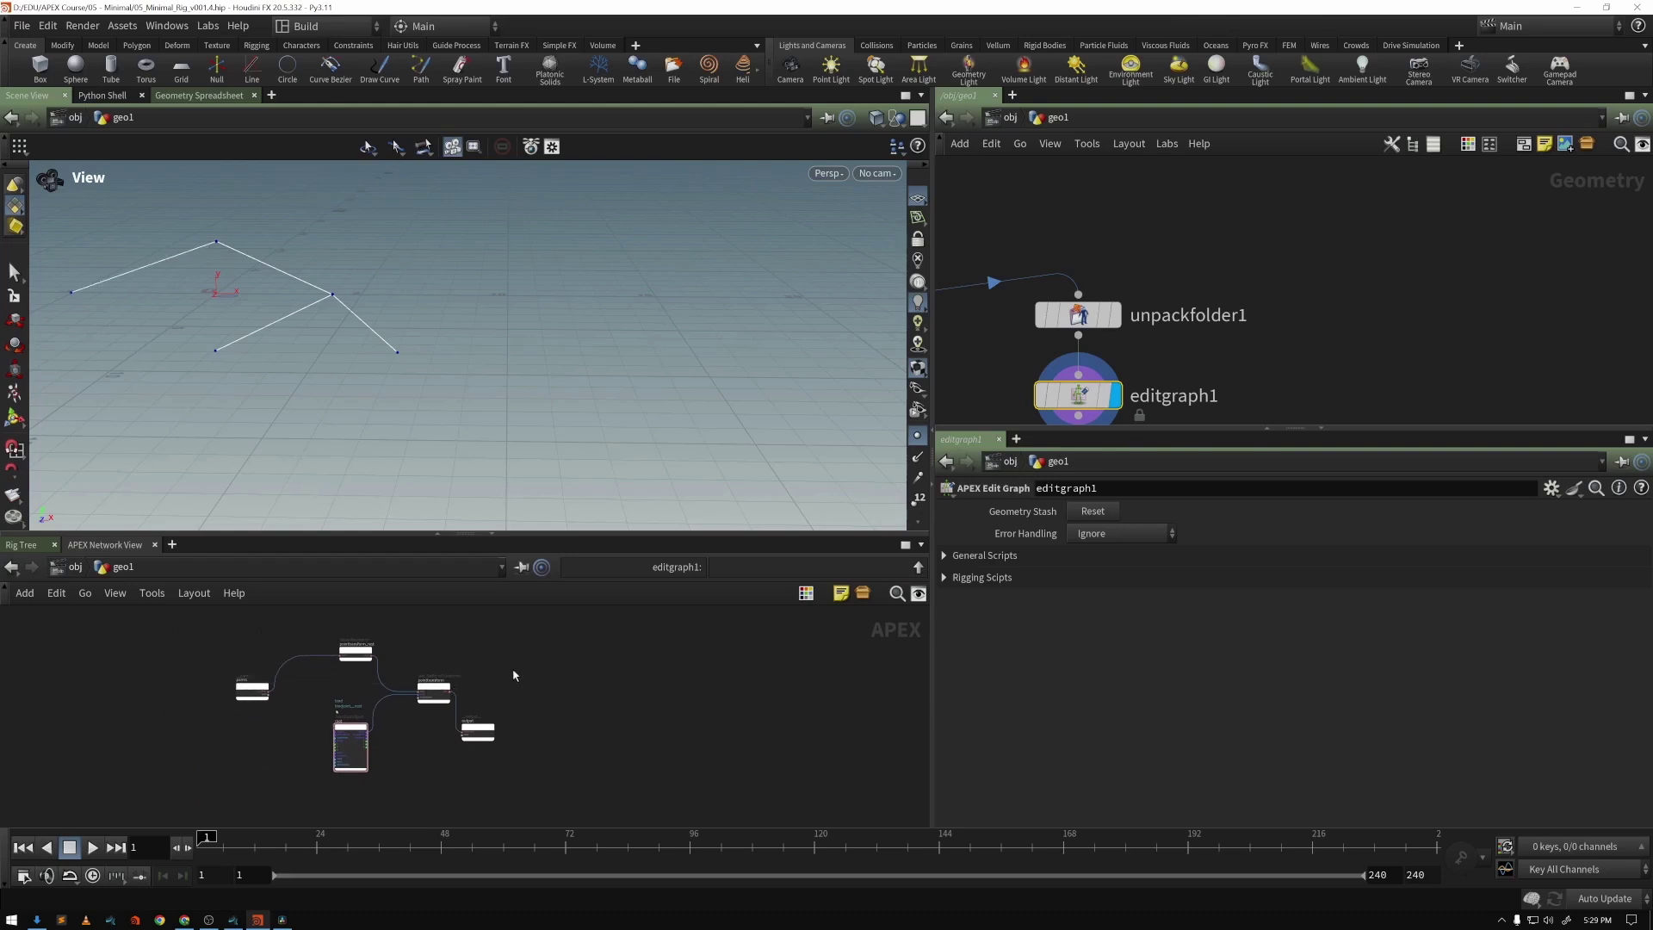
{"action": "left_click_drag", "start_coordinate": [447, 694], "coordinate": [496, 662]}
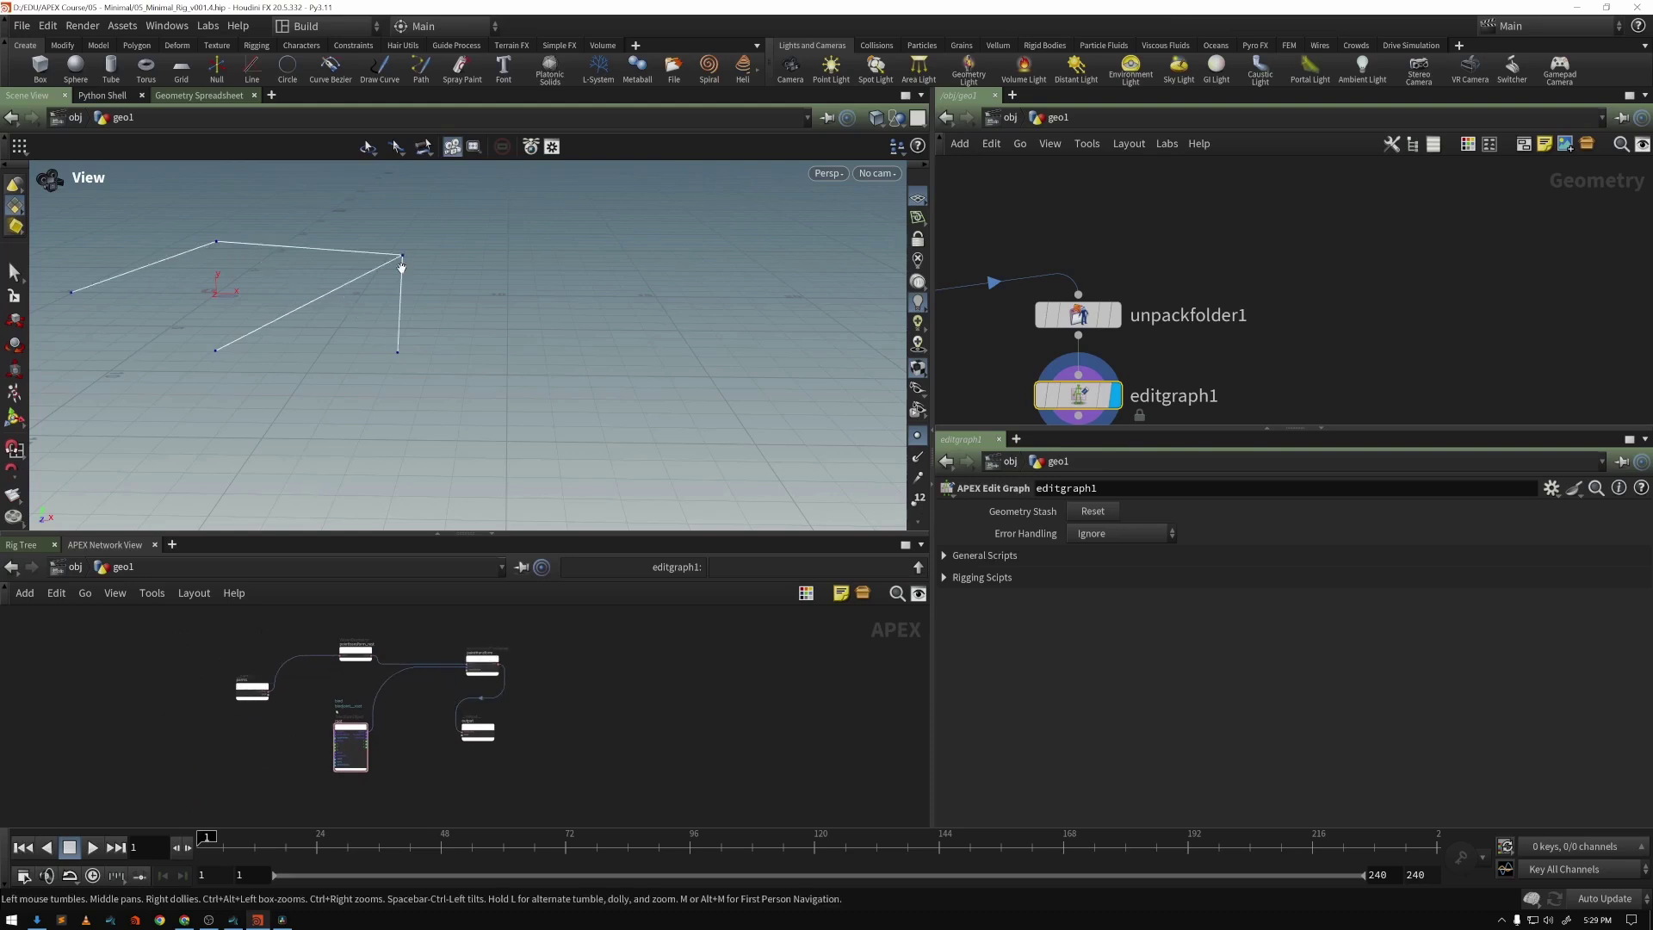
{"action": "middle_click_drag", "start_coordinate": [403, 264], "coordinate": [583, 382]}
{"action": "right_click_drag", "start_coordinate": [463, 376], "coordinate": [545, 371]}
{"action": "middle_click_drag", "start_coordinate": [544, 370], "coordinate": [516, 473]}
{"action": "left_click_drag", "start_coordinate": [477, 730], "coordinate": [720, 654]}
{"action": "right_click_drag", "start_coordinate": [668, 435], "coordinate": [603, 441]}
{"action": "middle_click_drag", "start_coordinate": [603, 441], "coordinate": [382, 450]}
Shift all nodes of the editgraph1 graph together, and reposition the upper and lower nodes feeding the junction
{"action": "left_click_drag", "start_coordinate": [214, 616], "coordinate": [819, 802]}
{"action": "left_click_drag", "start_coordinate": [483, 664], "coordinate": [536, 680]}
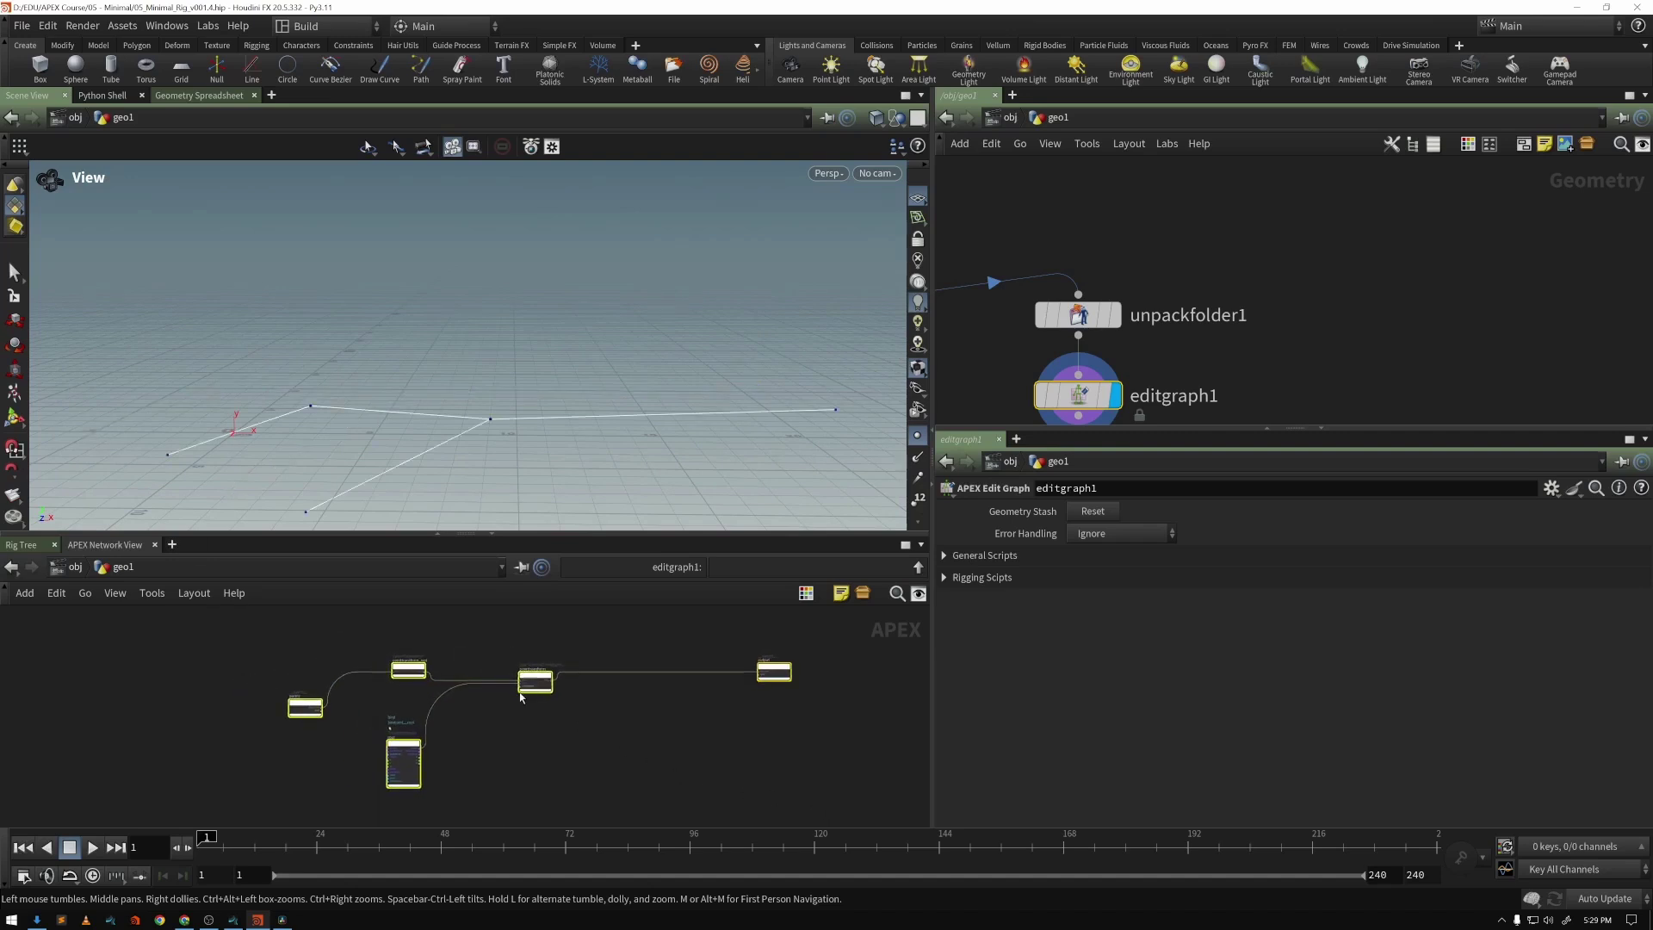
{"action": "left_click", "coordinate": [518, 702]}
{"action": "left_click_drag", "start_coordinate": [411, 672], "coordinate": [422, 637]}
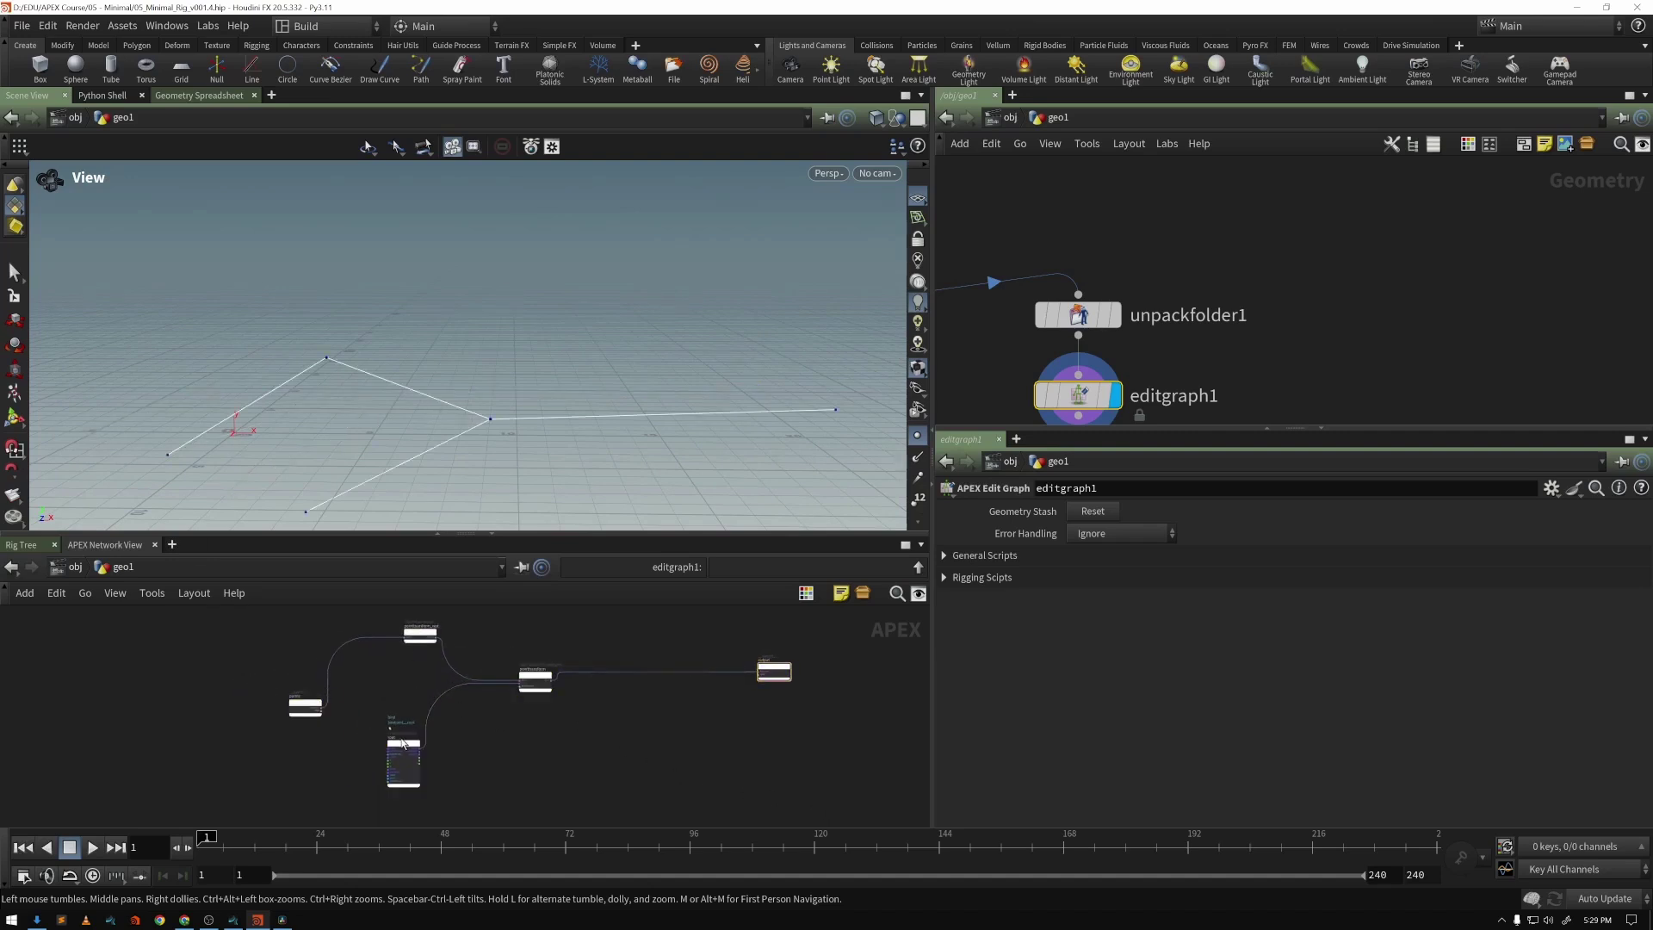
{"action": "left_click_drag", "start_coordinate": [402, 742], "coordinate": [443, 704]}
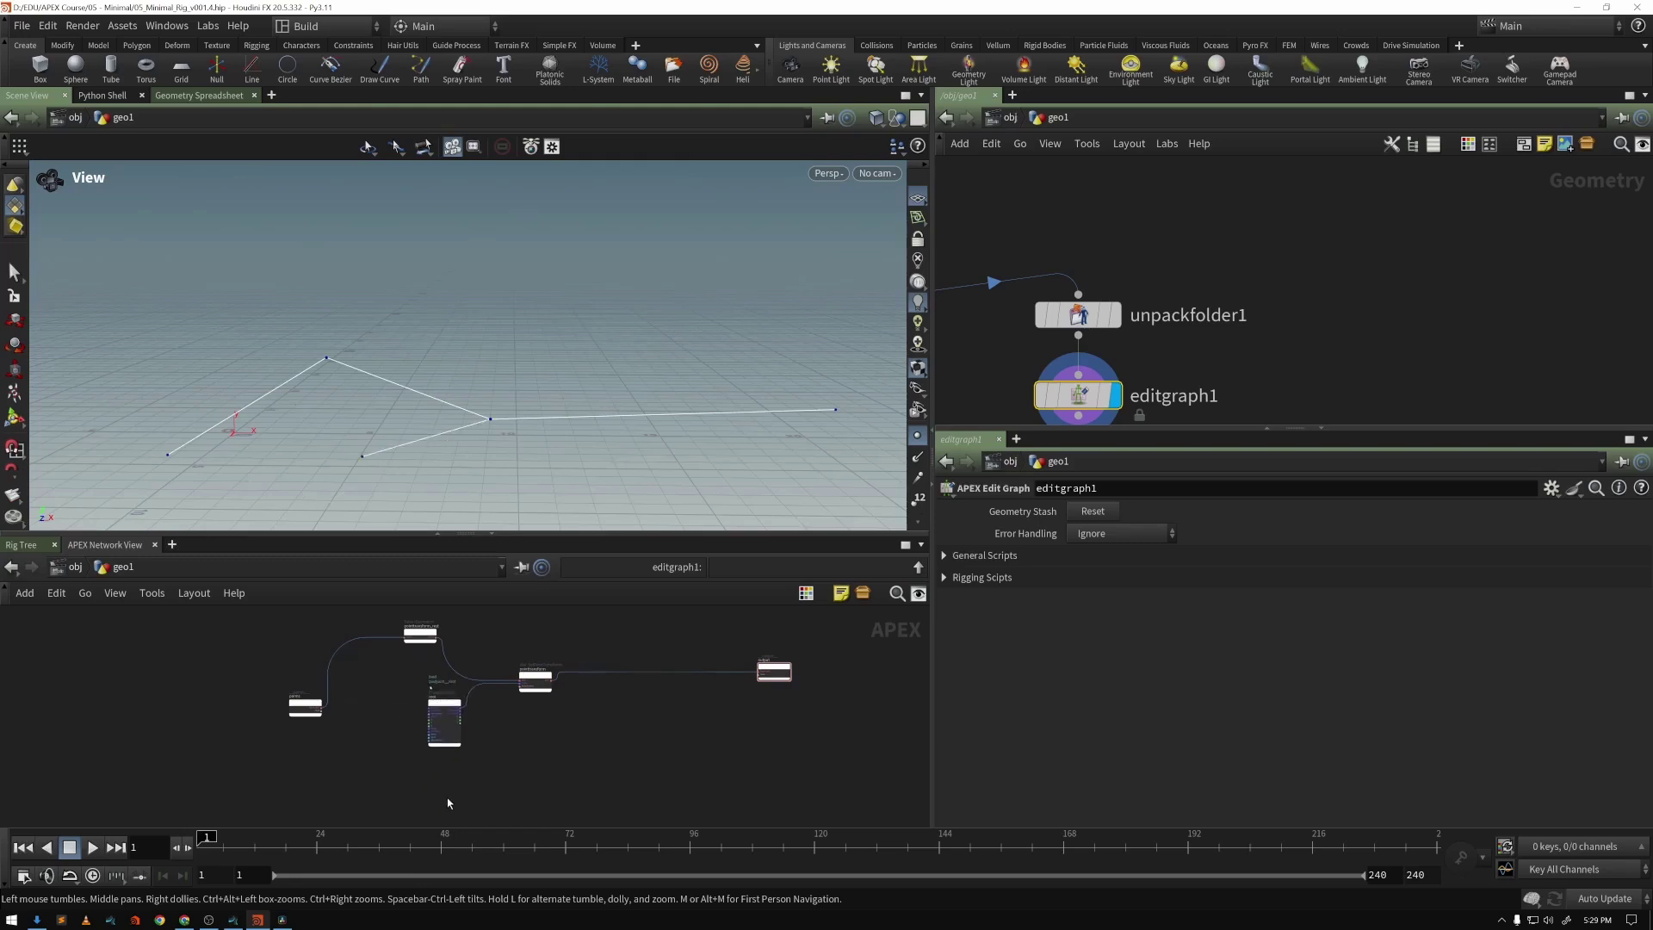
Hide the APEX network pane and display autorigcomponent_DEFORM with a close view of the cube
{"action": "left_click", "coordinate": [492, 534]}
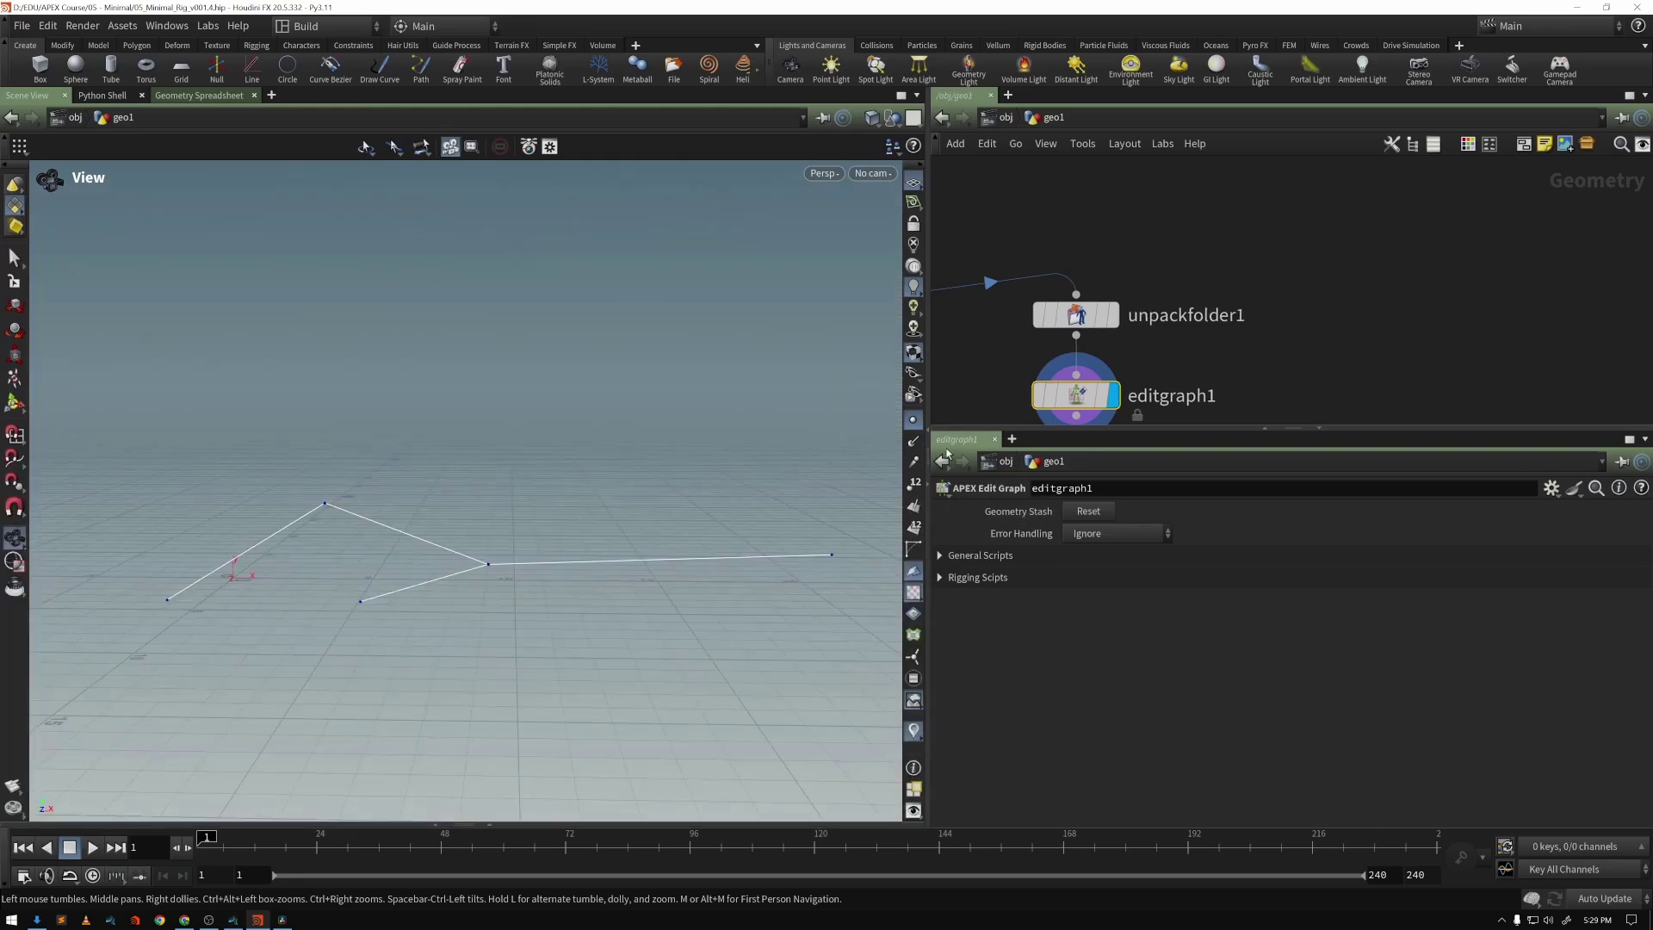
{"action": "scroll", "coordinate": [1093, 348], "scroll_direction": "down", "scroll_amount": 3}
{"action": "middle_click_drag", "start_coordinate": [1070, 369], "coordinate": [1319, 350]}
{"action": "scroll", "coordinate": [1127, 357], "scroll_direction": "up", "scroll_amount": 3}
{"action": "left_click", "coordinate": [1095, 303]}
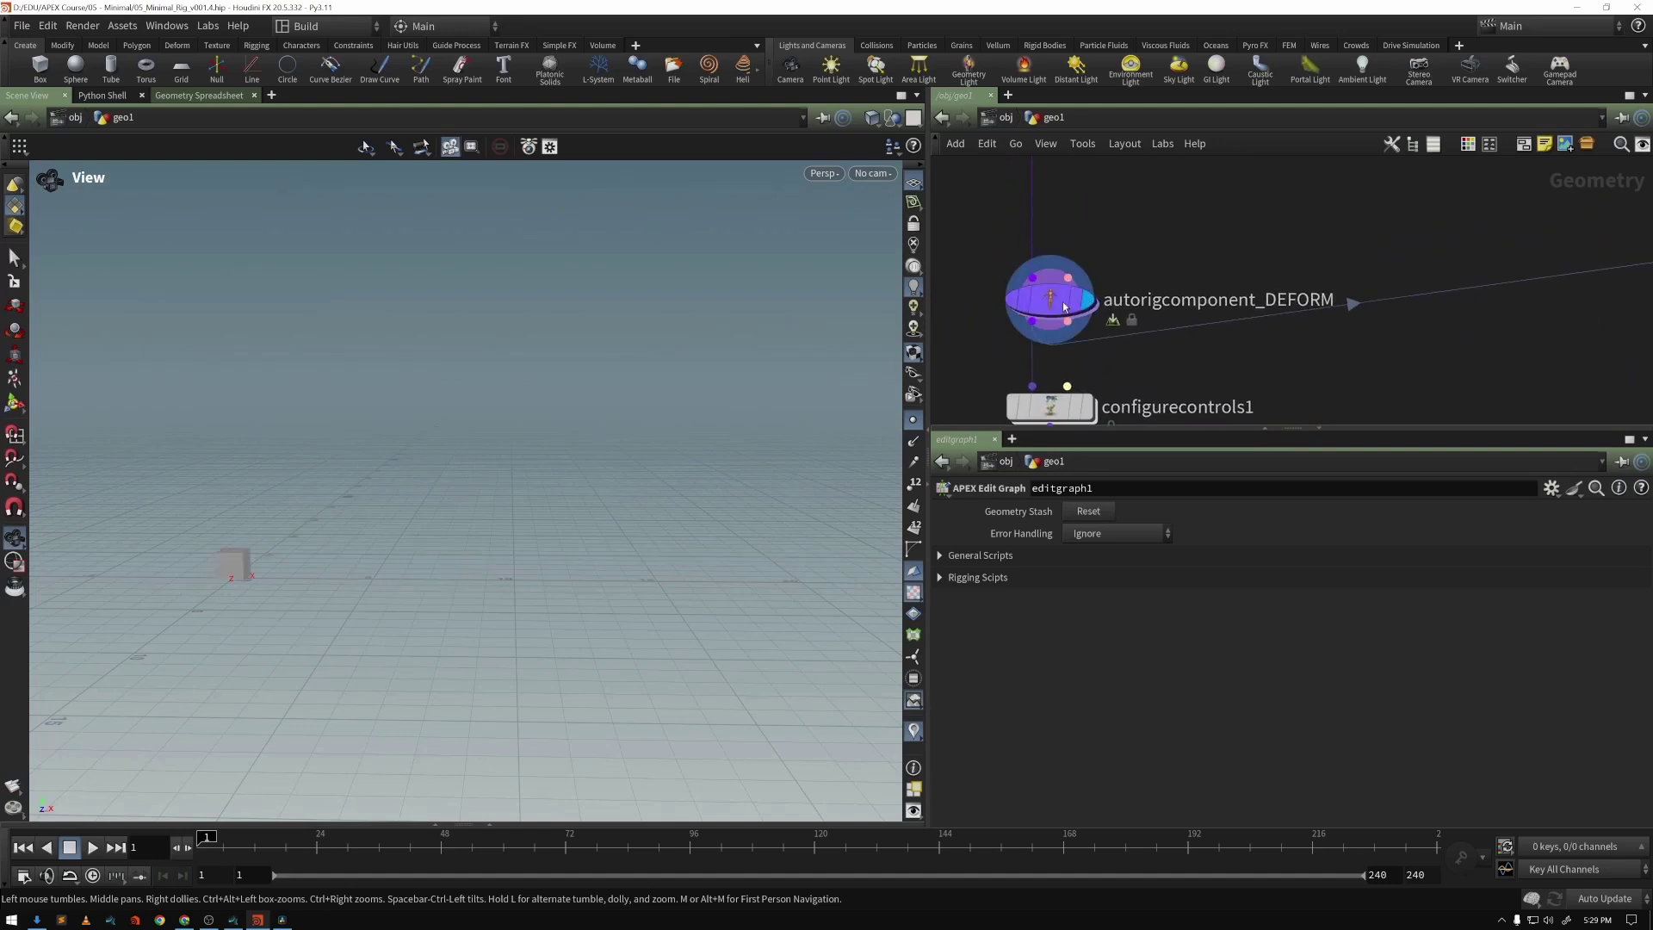
{"action": "left_click_drag", "start_coordinate": [382, 491], "coordinate": [283, 484]}
{"action": "right_click_drag", "start_coordinate": [453, 476], "coordinate": [425, 532]}
{"action": "middle_click_drag", "start_coordinate": [425, 532], "coordinate": [441, 531]}
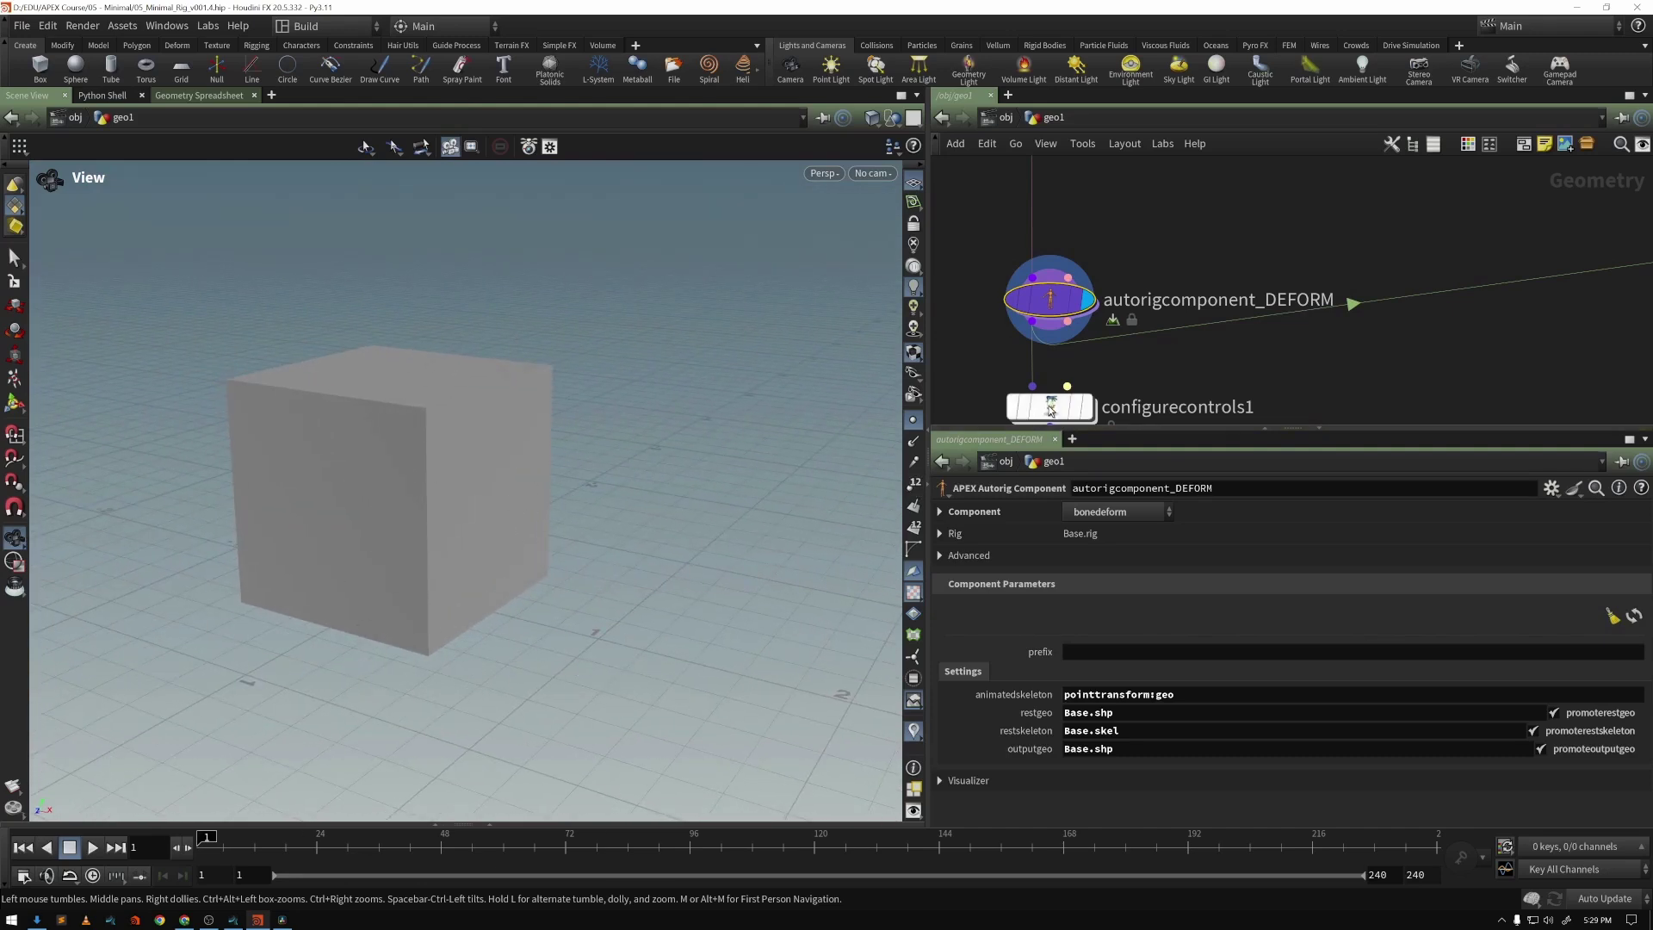
Display configurecontrols1 and enter the Animate state to show the rig's circle control around the cube
{"action": "left_click", "coordinate": [1049, 411]}
{"action": "middle_click_drag", "start_coordinate": [1049, 411], "coordinate": [1044, 344]}
{"action": "middle_click", "coordinate": [1044, 344]}
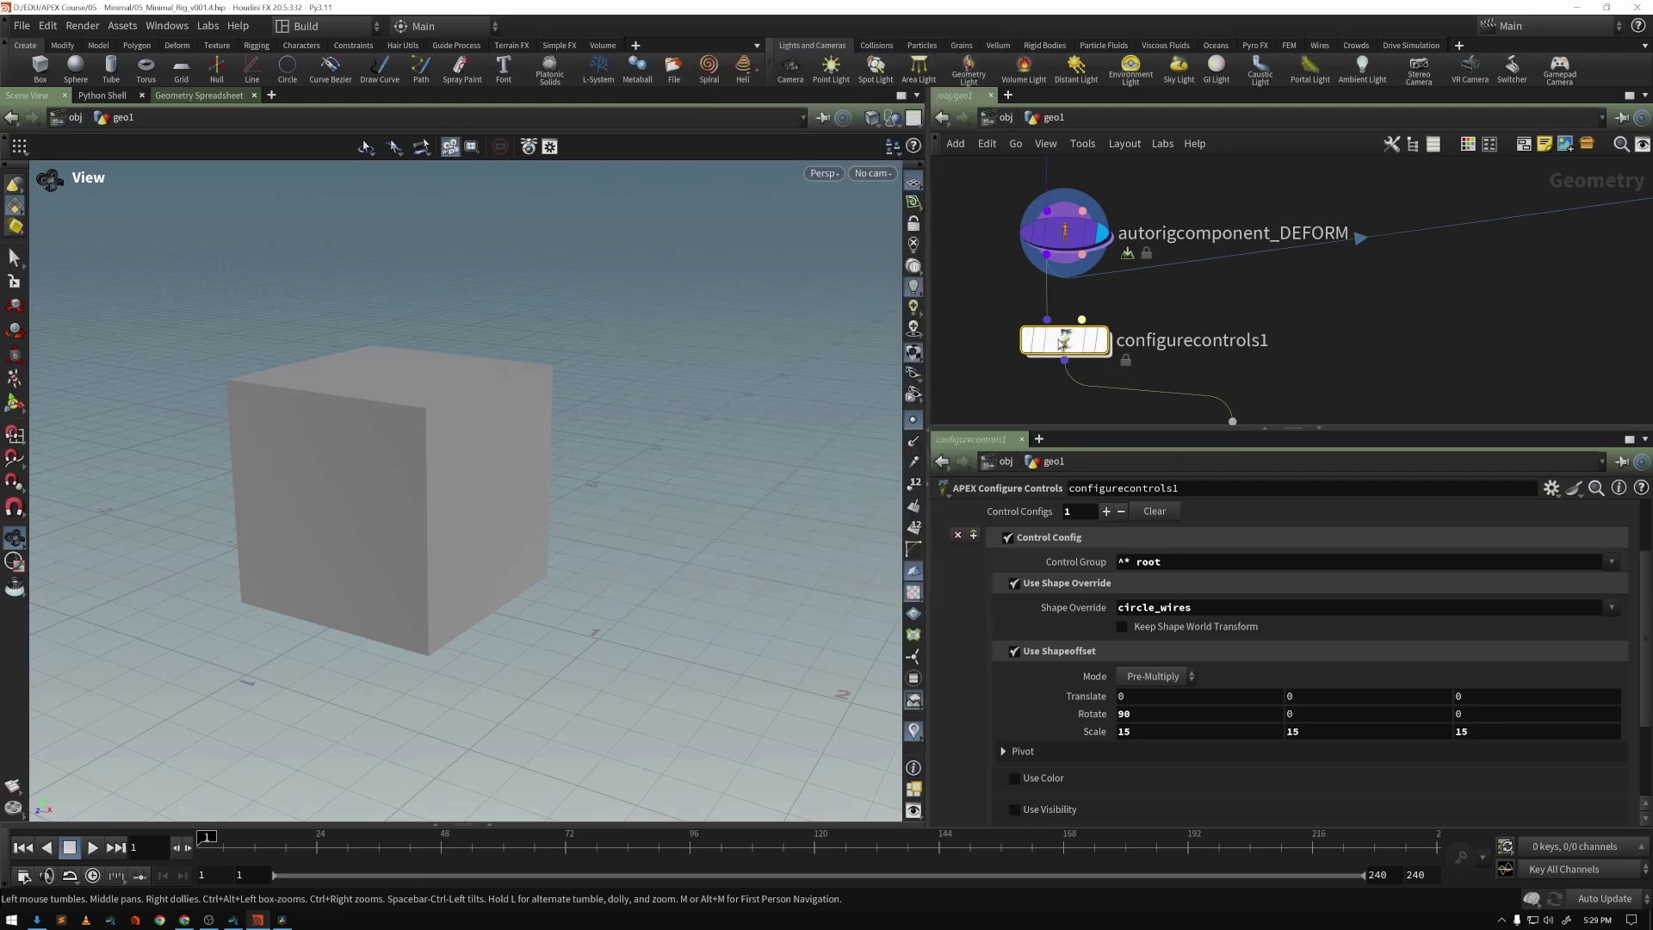
{"action": "left_click", "coordinate": [1100, 340]}
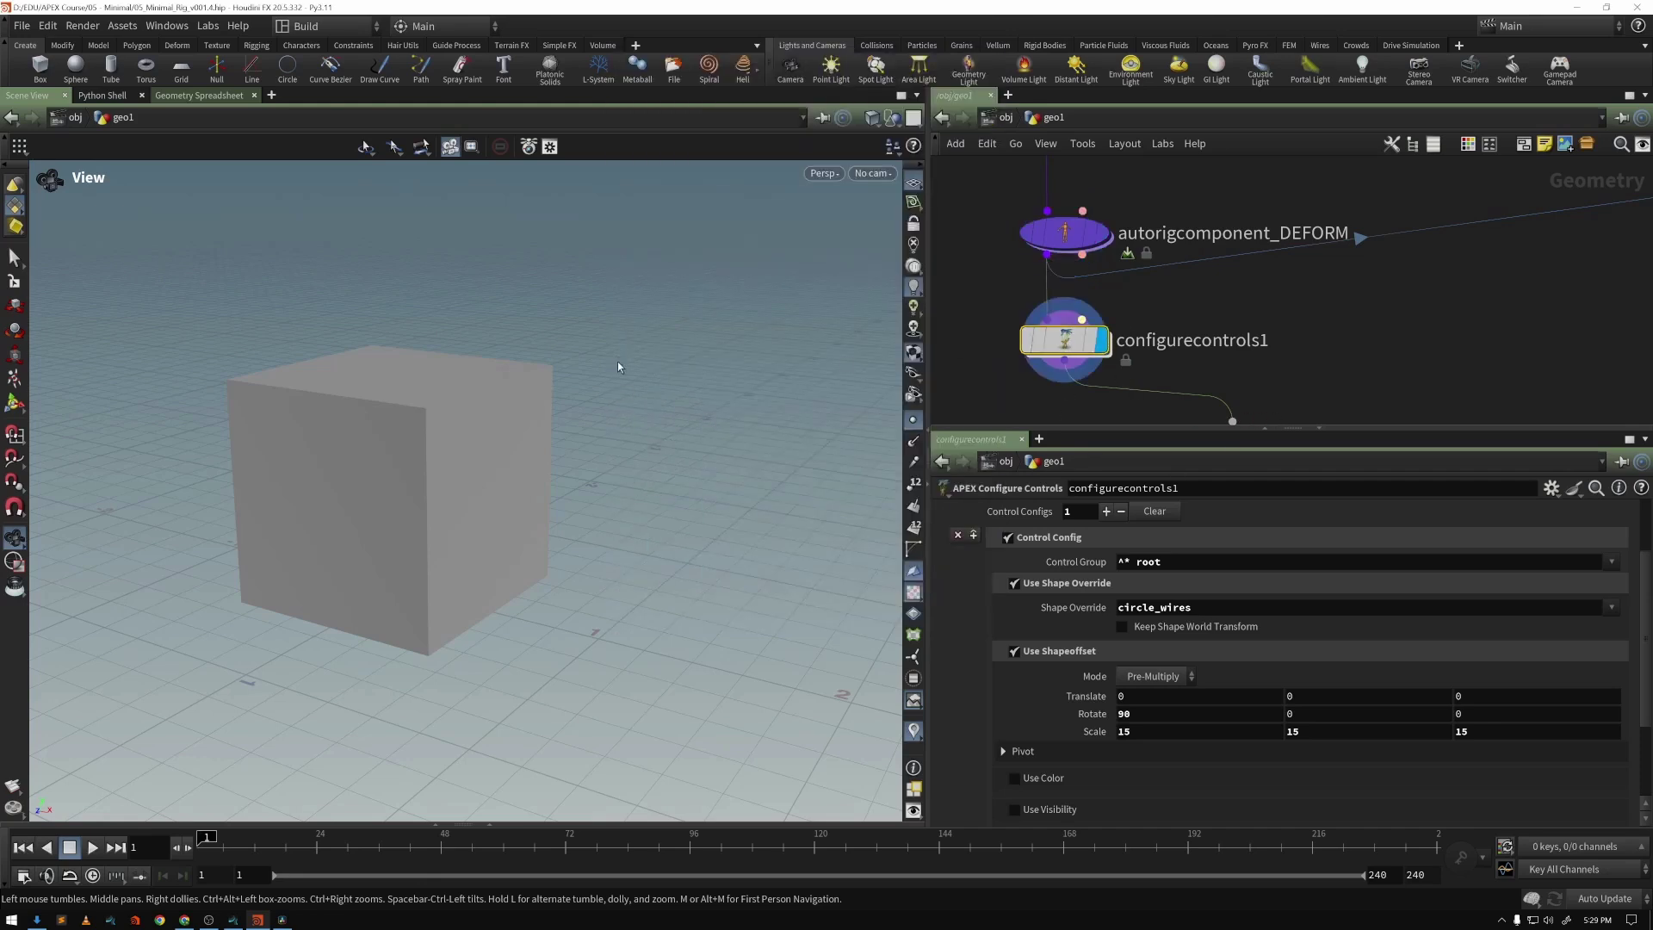
{"action": "key", "text": "Return"}
{"action": "left_click_drag", "start_coordinate": [542, 387], "coordinate": [564, 479], "text": "alt"}
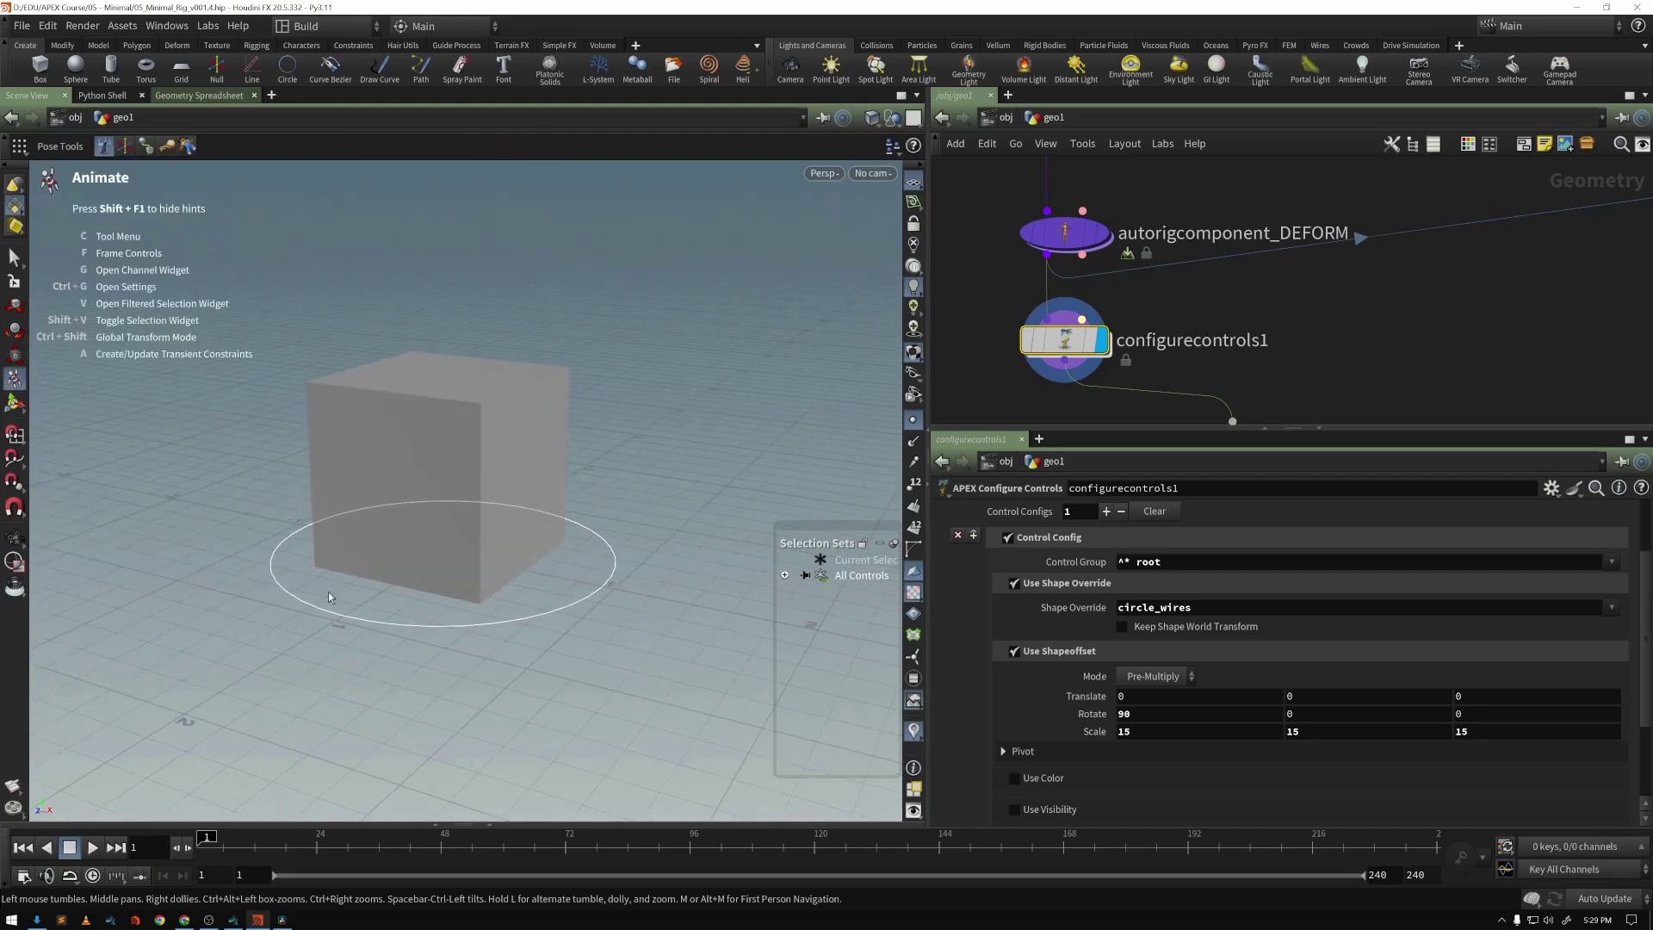
Test the circle control by transforming the cube with its handle, and undo the transform
{"action": "left_click", "coordinate": [613, 561]}
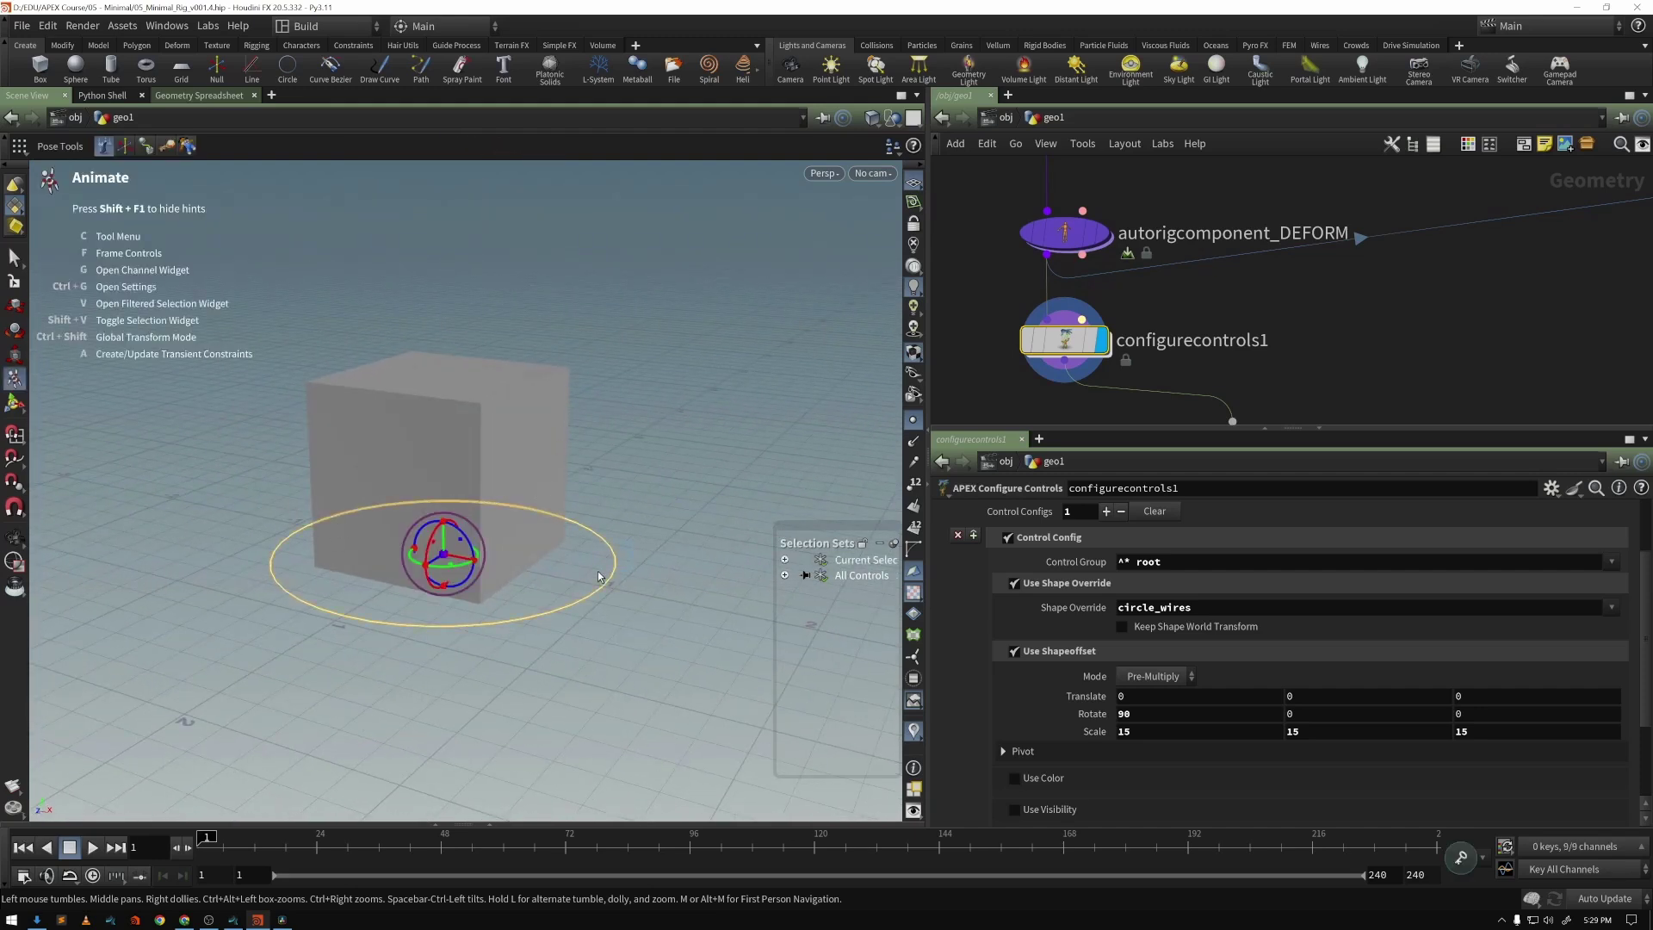
{"action": "left_click_drag", "start_coordinate": [445, 558], "coordinate": [480, 457]}
{"action": "key", "text": "ctrl+z"}
{"action": "left_click", "coordinate": [607, 566]}
{"action": "left_click", "coordinate": [612, 574]}
{"action": "left_click", "coordinate": [663, 627]}
{"action": "left_click", "coordinate": [656, 552]}
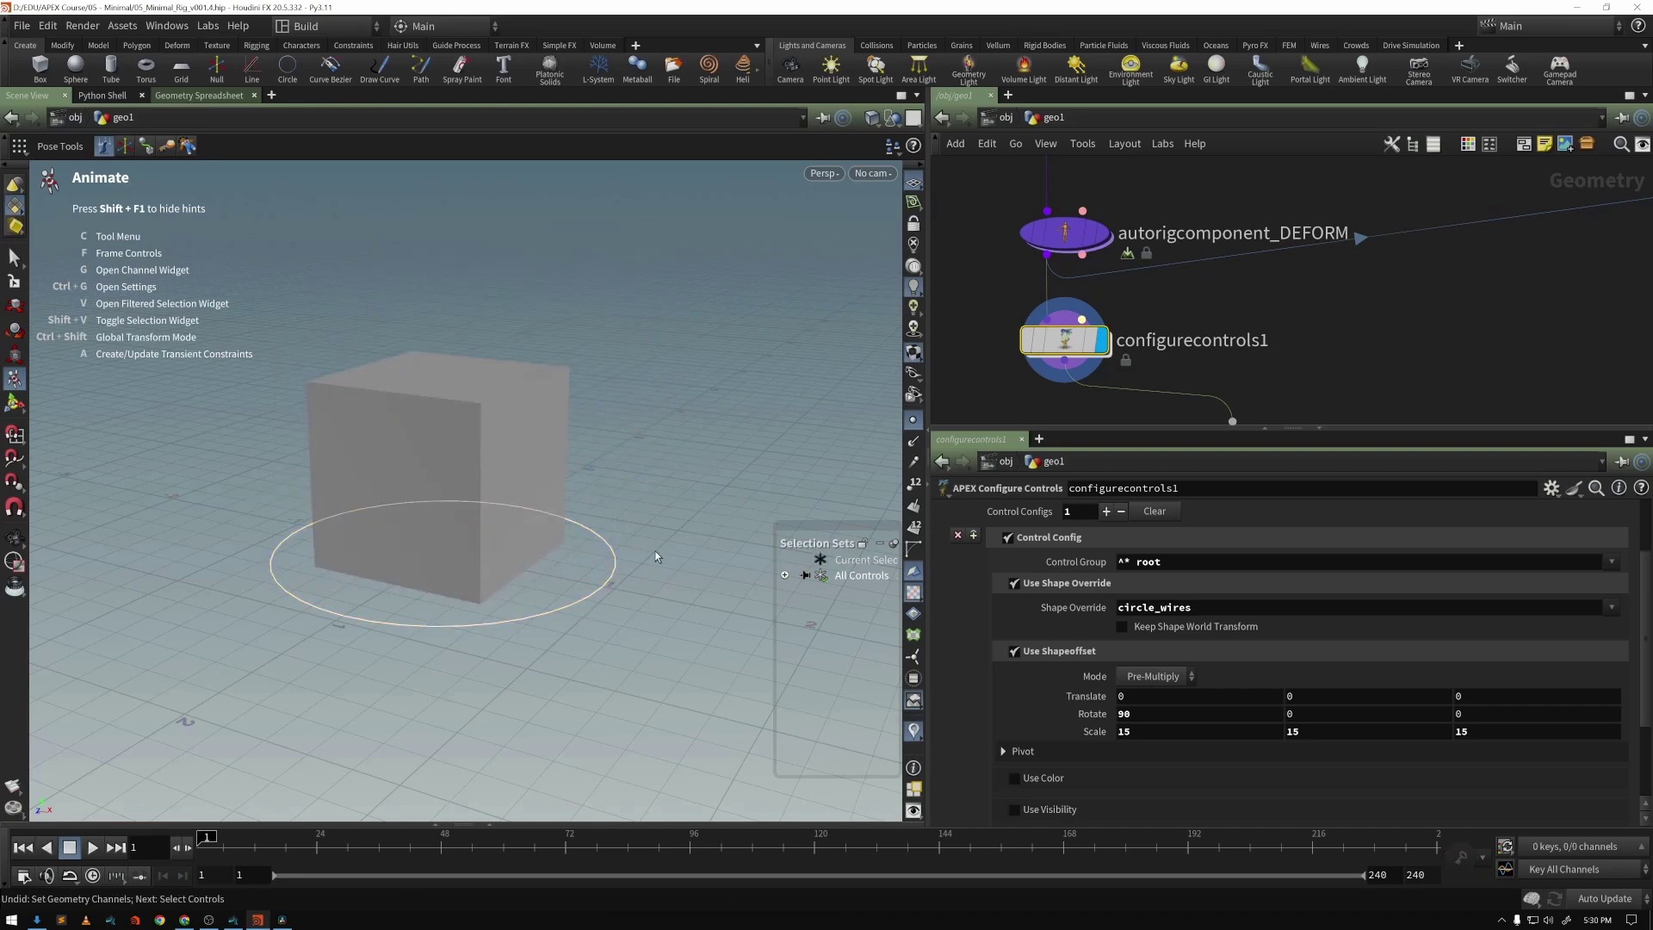
{"action": "left_click_drag", "start_coordinate": [654, 550], "coordinate": [597, 539]}
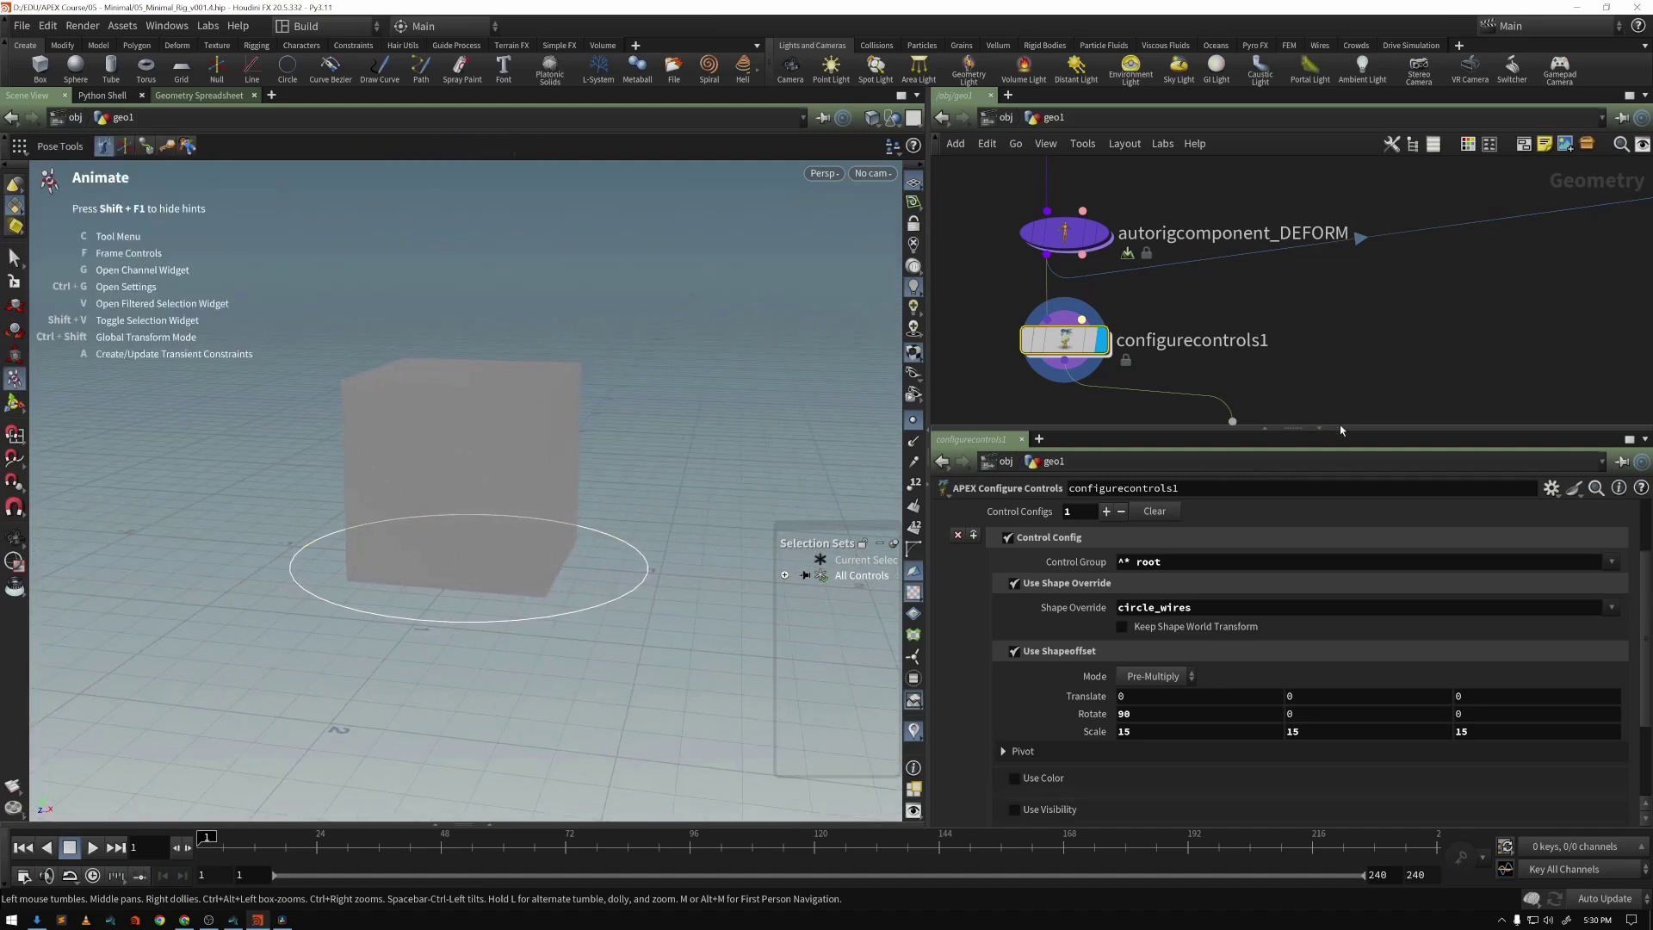
Enlarge the parameter pane of configurecontrols1 and examine the pattern in its Control Group
{"action": "left_click_drag", "start_coordinate": [1348, 428], "coordinate": [1342, 361]}
{"action": "middle_click_drag", "start_coordinate": [1337, 262], "coordinate": [1352, 240]}
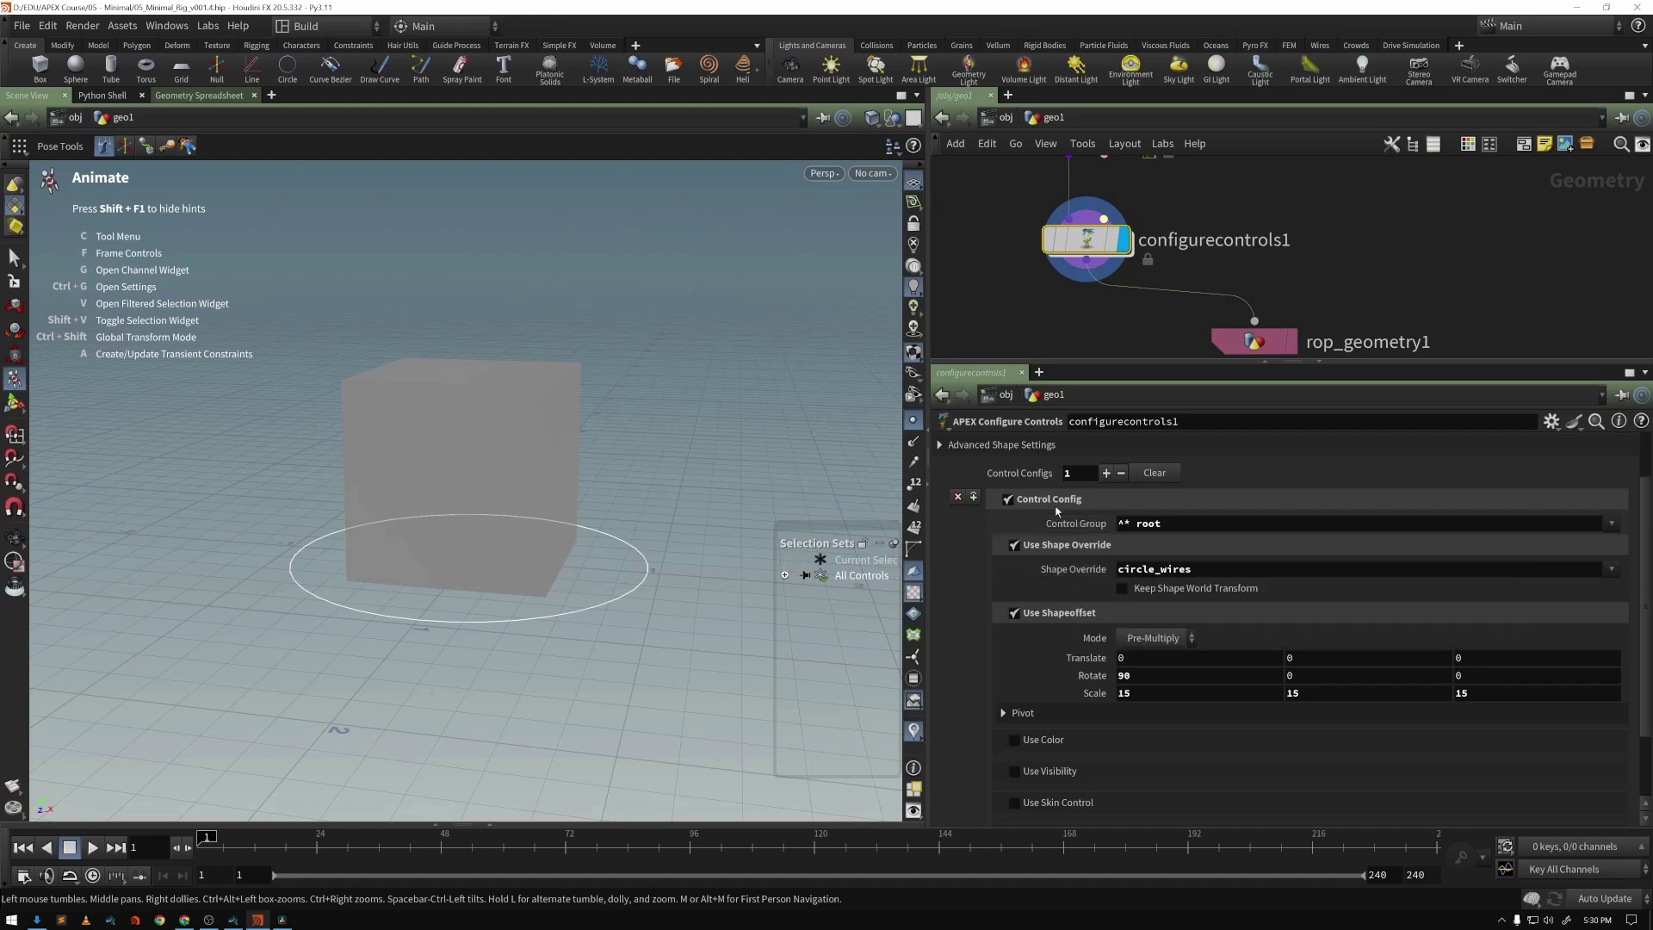
{"action": "double_click", "coordinate": [1123, 524]}
{"action": "double_click", "coordinate": [1143, 523]}
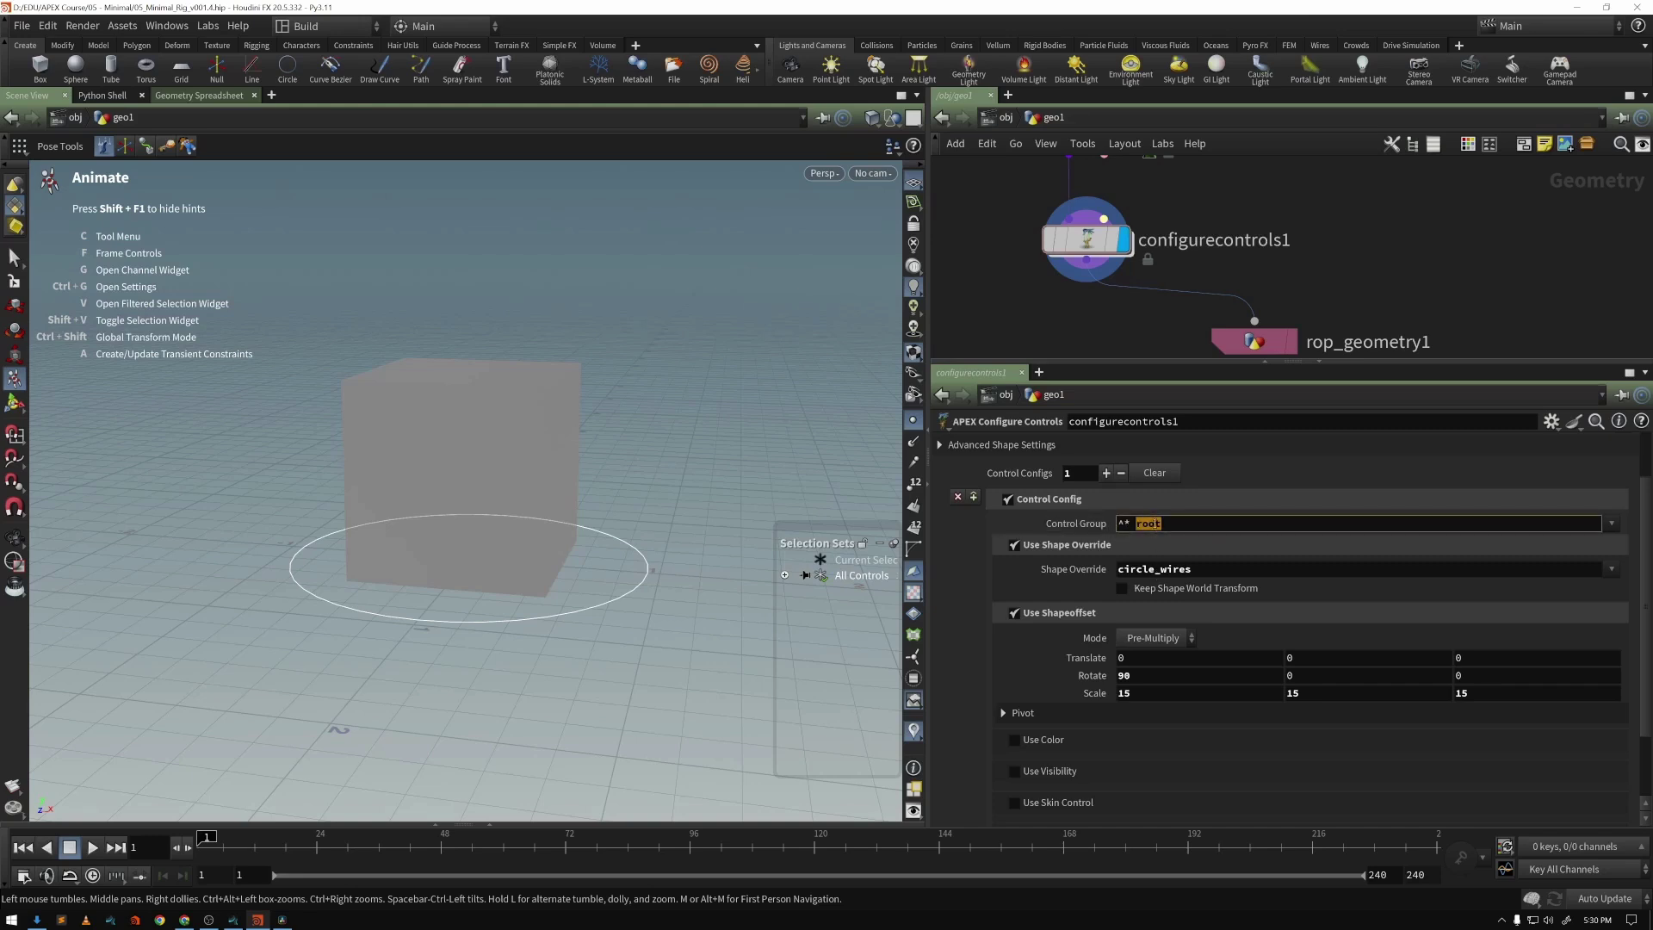
{"action": "left_click", "coordinate": [984, 300]}
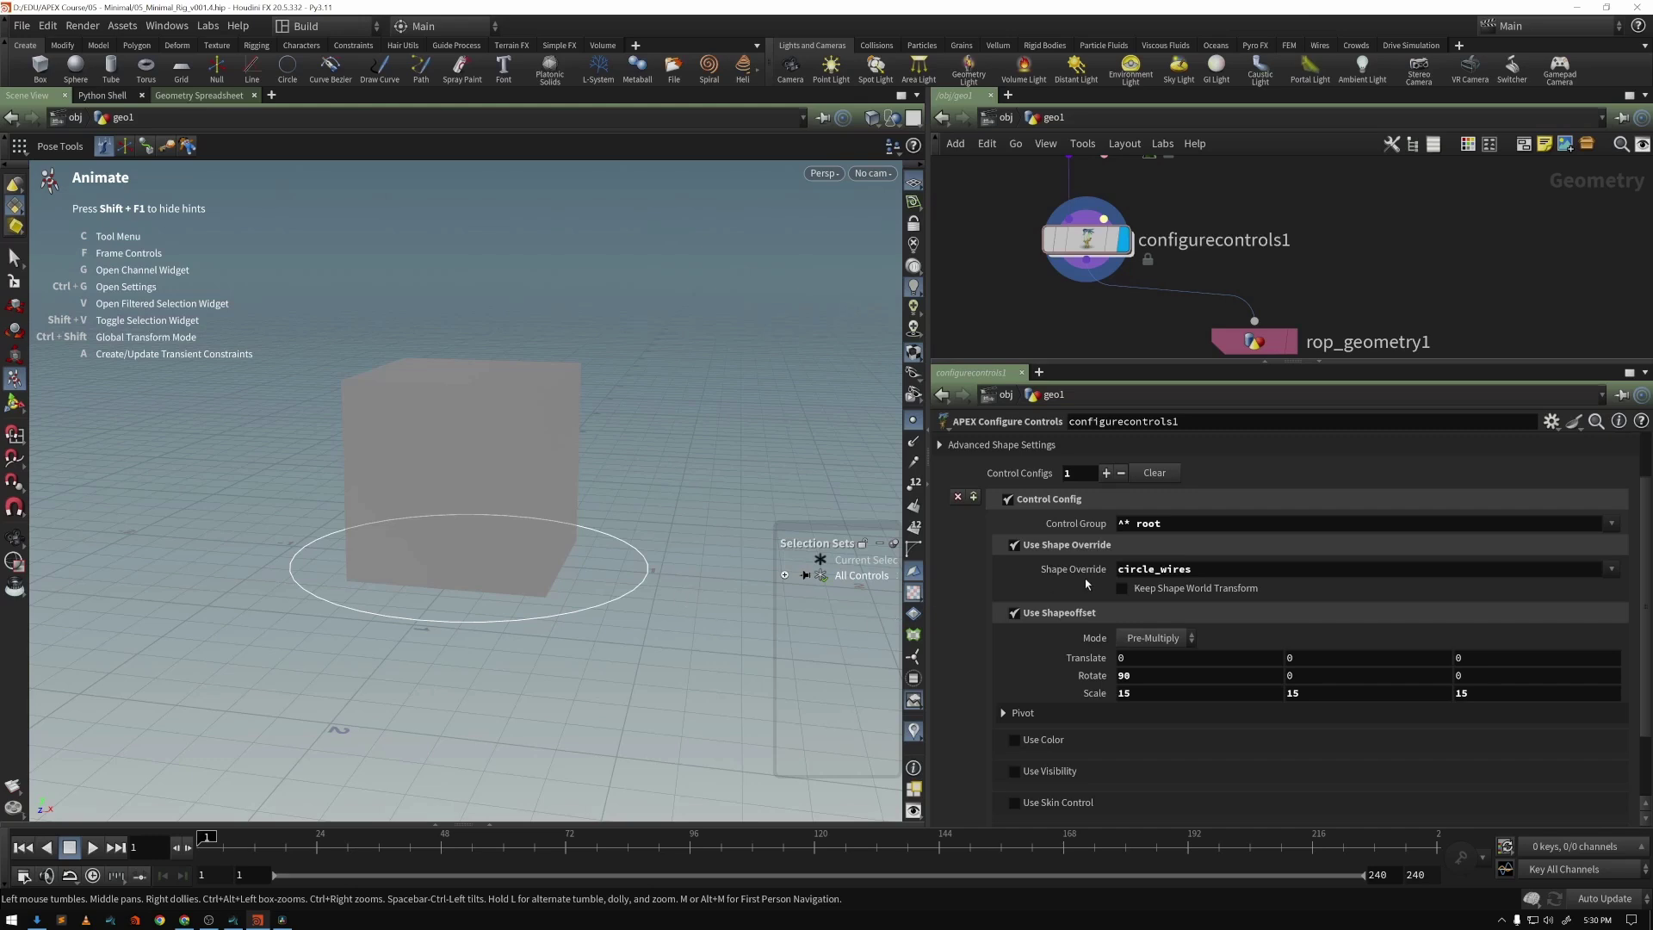
Browse the shapes available as Shape Override for the root control, keeping circle_wires
{"action": "right_click", "coordinate": [1612, 577]}
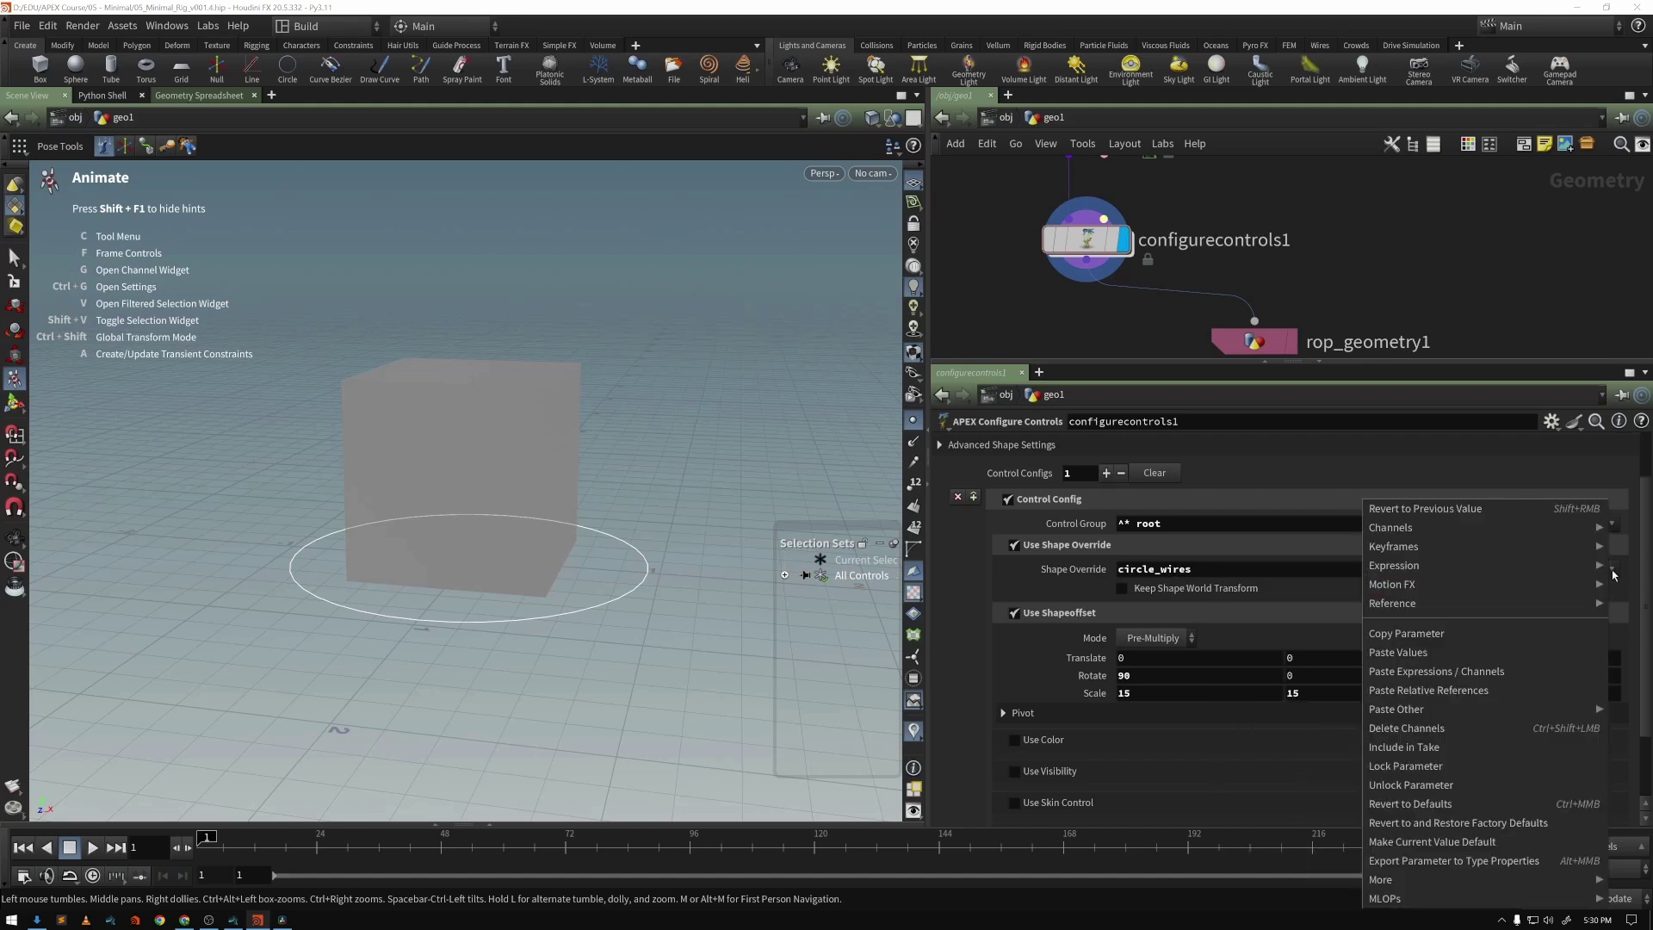
{"action": "left_click", "coordinate": [1615, 573]}
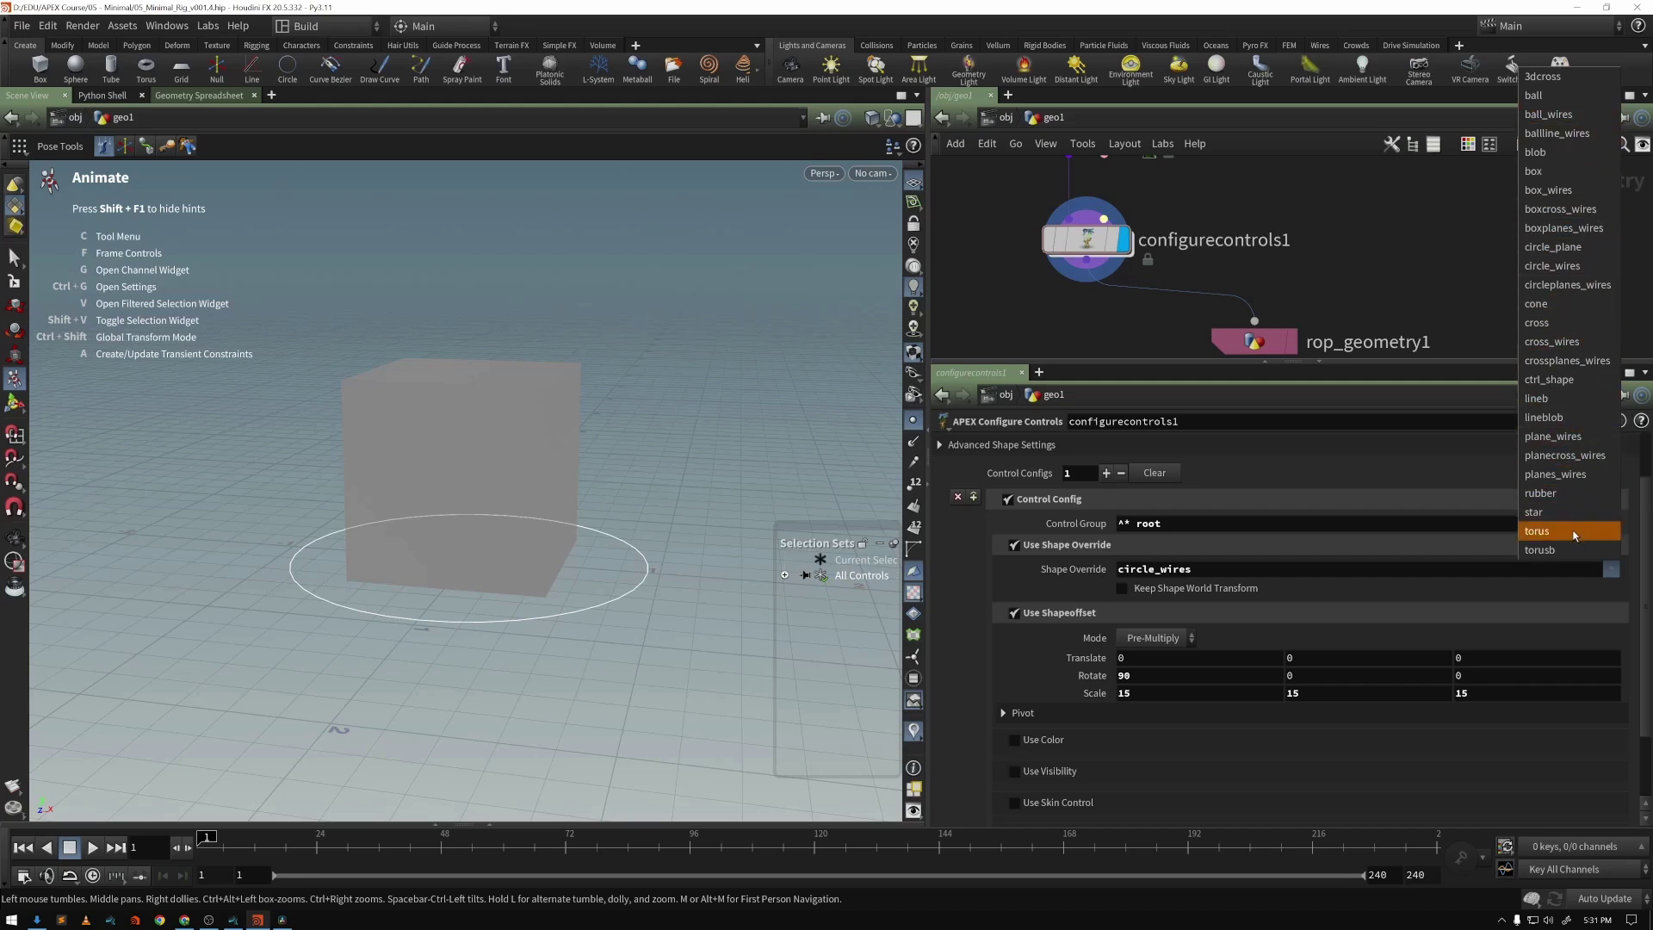
{"action": "left_click", "coordinate": [1202, 580]}
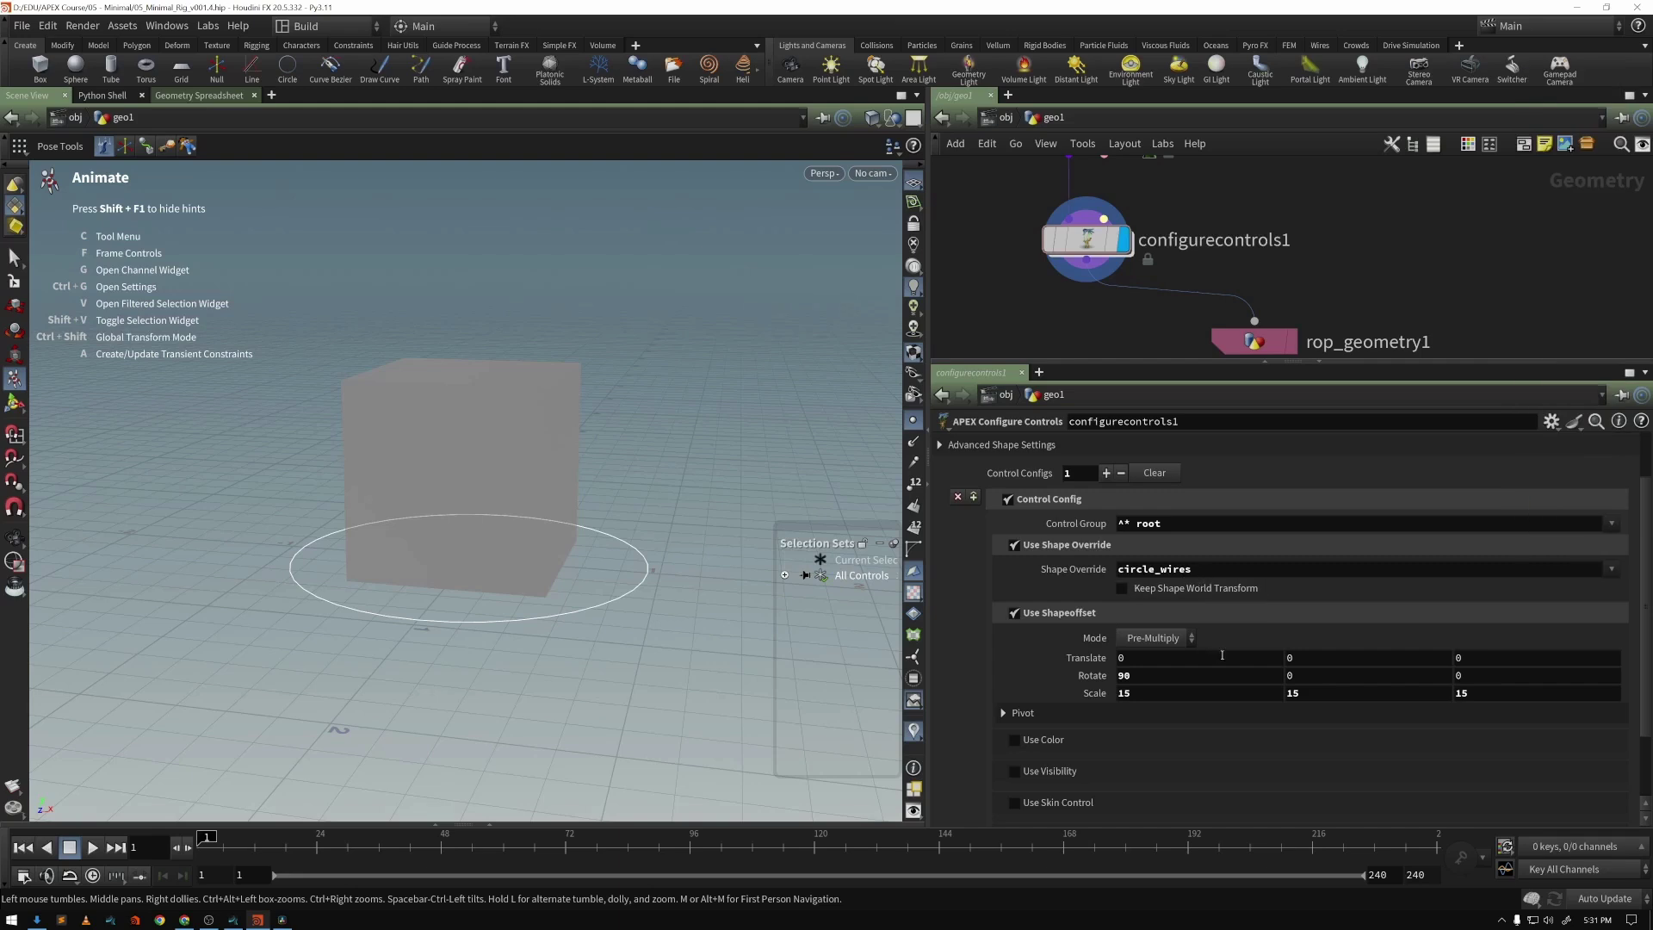
Set the shape offset's X rotation and all three scale values to 0, and inspect the control circle around the cube
{"action": "scroll", "coordinate": [1213, 654], "scroll_direction": "down", "scroll_amount": 1}
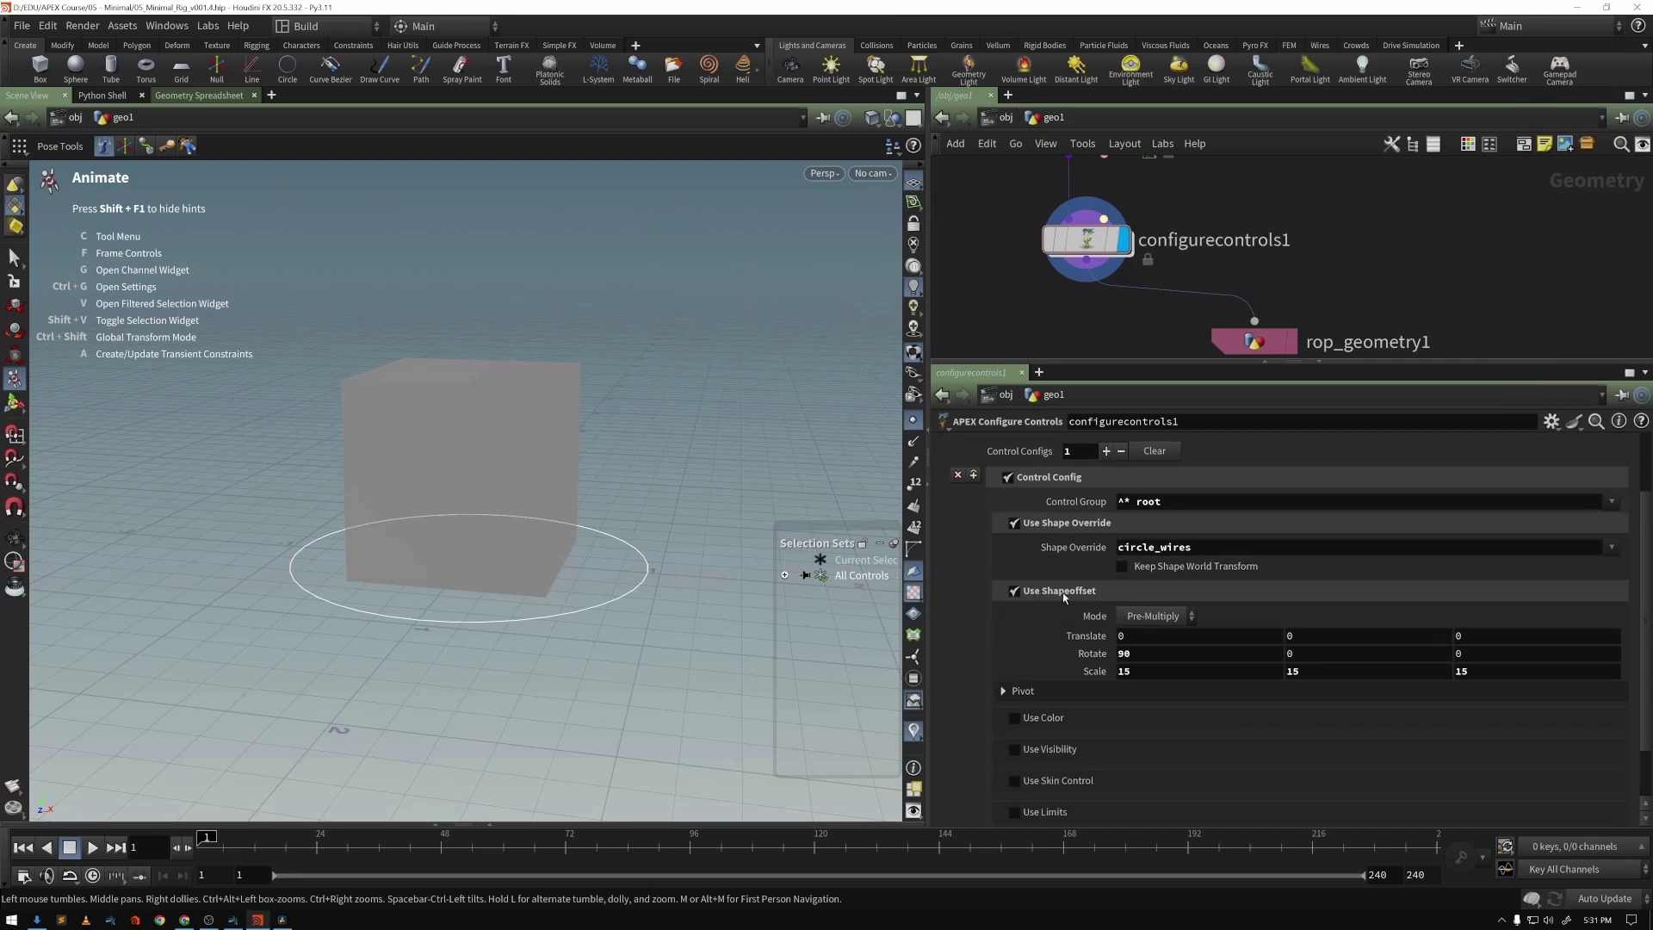
{"action": "left_click", "coordinate": [1135, 653]}
{"action": "type", "text": "0"}
{"action": "key", "text": "Tab"}
{"action": "type", "text": "0"}
{"action": "key", "text": "Tab"}
{"action": "type", "text": "0"}
{"action": "key", "text": "Tab"}
{"action": "type", "text": "0"}
{"action": "key", "text": "Return"}
{"action": "key", "text": "Escape"}
{"action": "left_click_drag", "start_coordinate": [473, 546], "coordinate": [383, 553]}
{"action": "key", "text": "Return"}
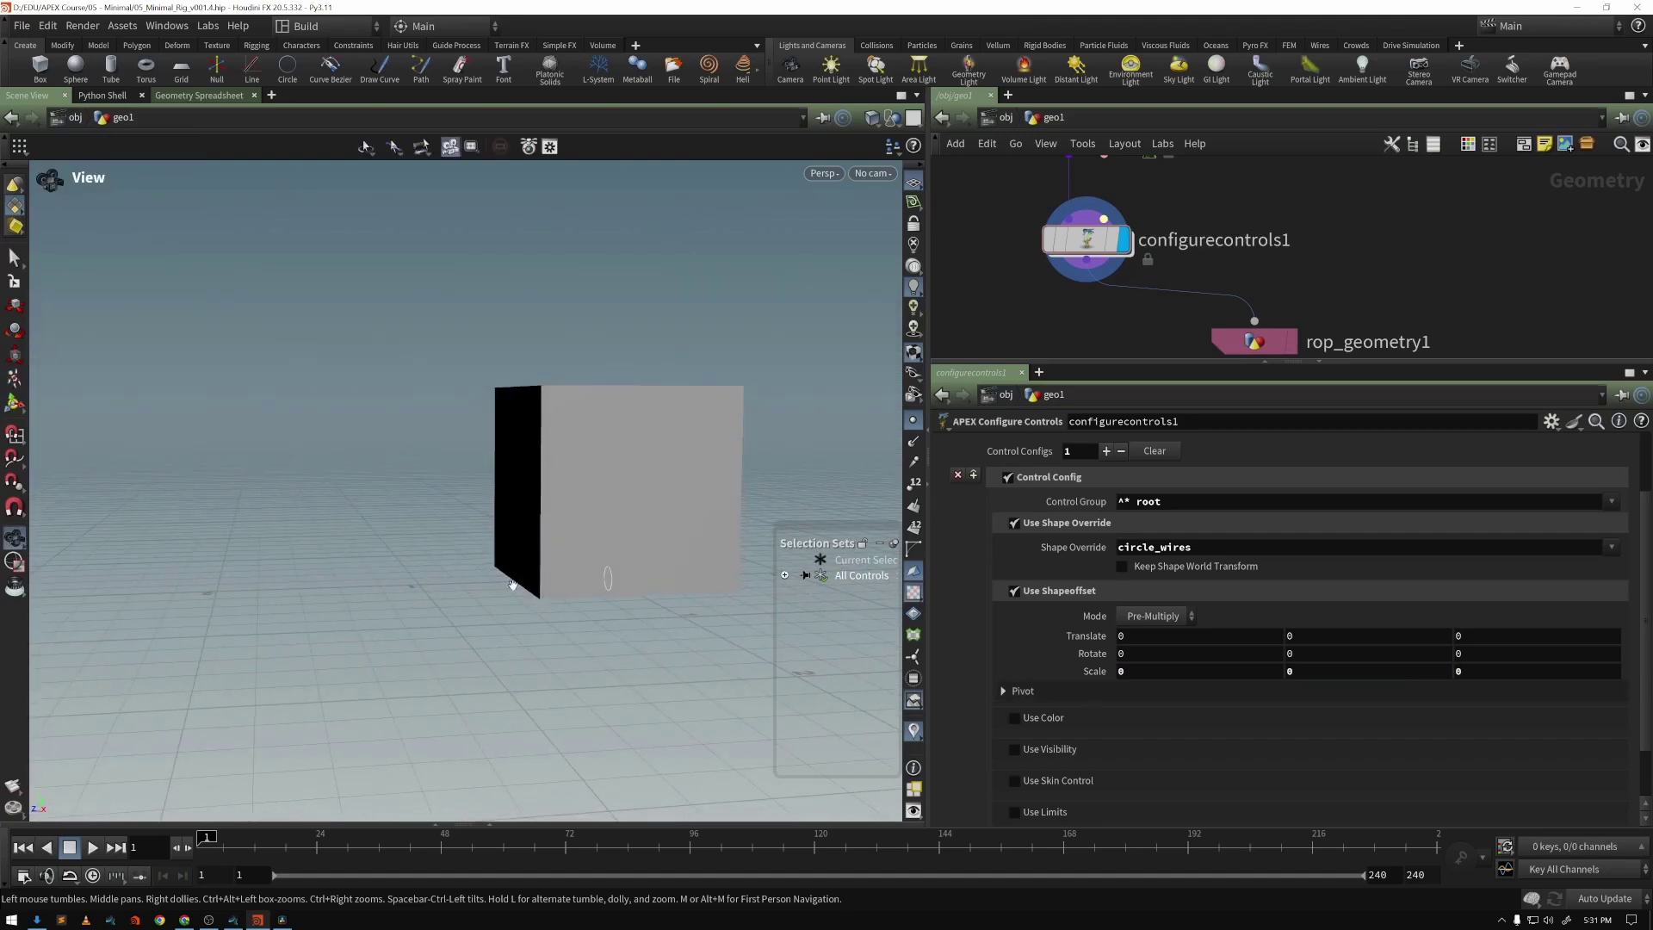
{"action": "left_click_drag", "start_coordinate": [508, 581], "coordinate": [668, 594], "text": "alt"}
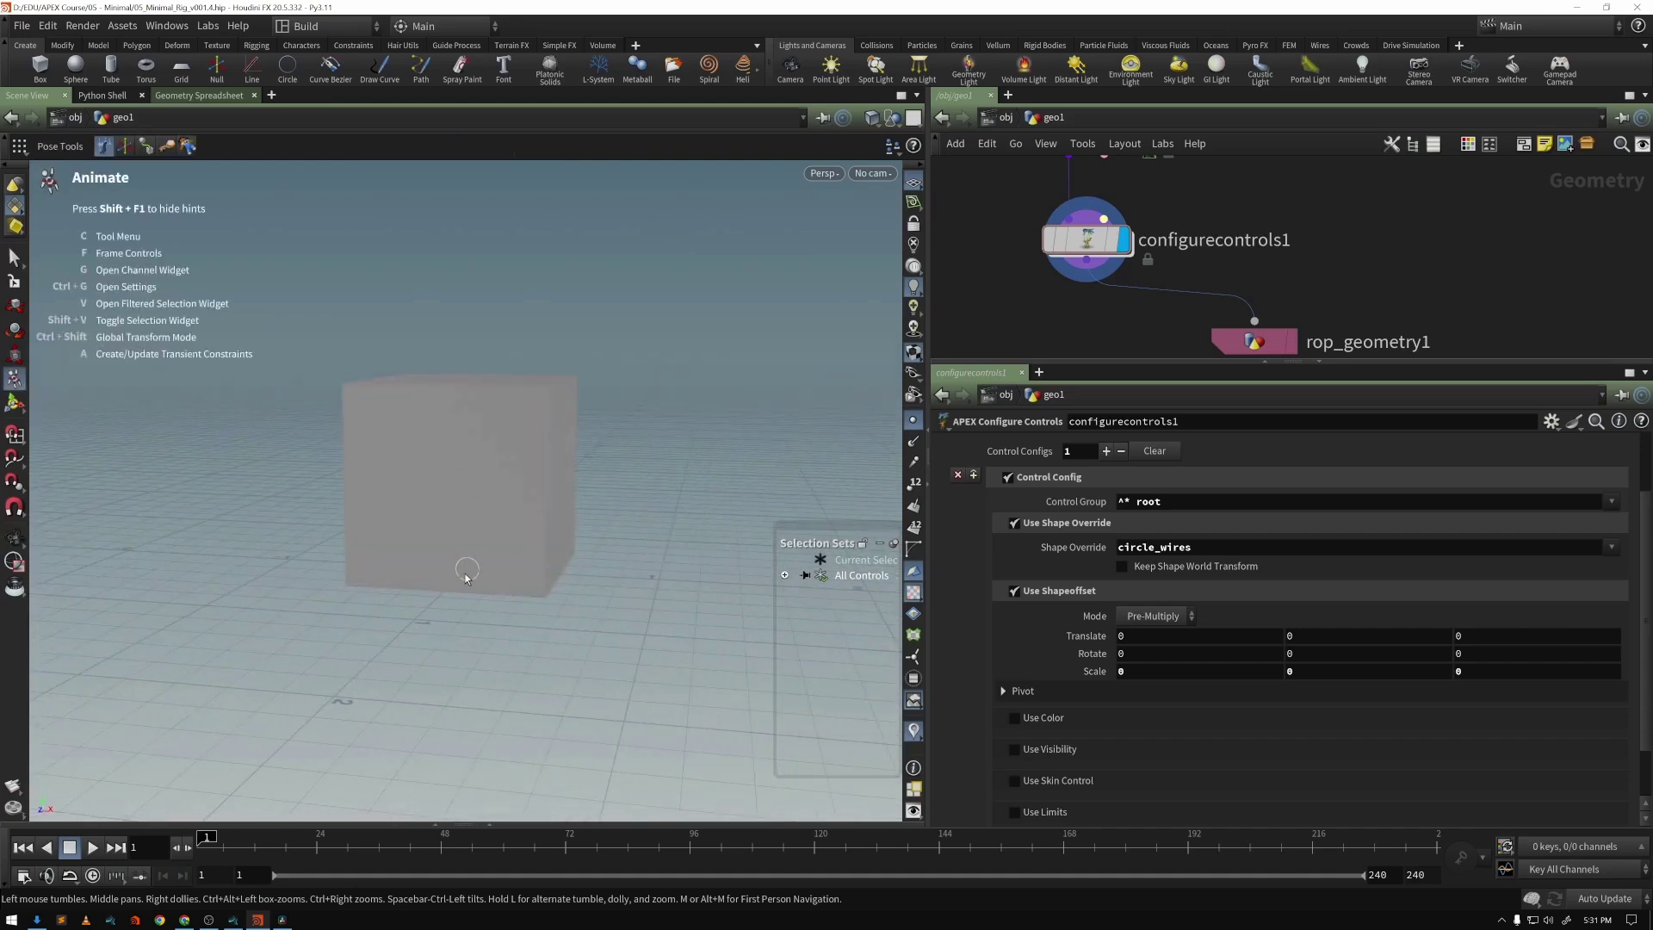
Set the X rotation of the root control's shape offset to -90
{"action": "left_click", "coordinate": [1117, 655]}
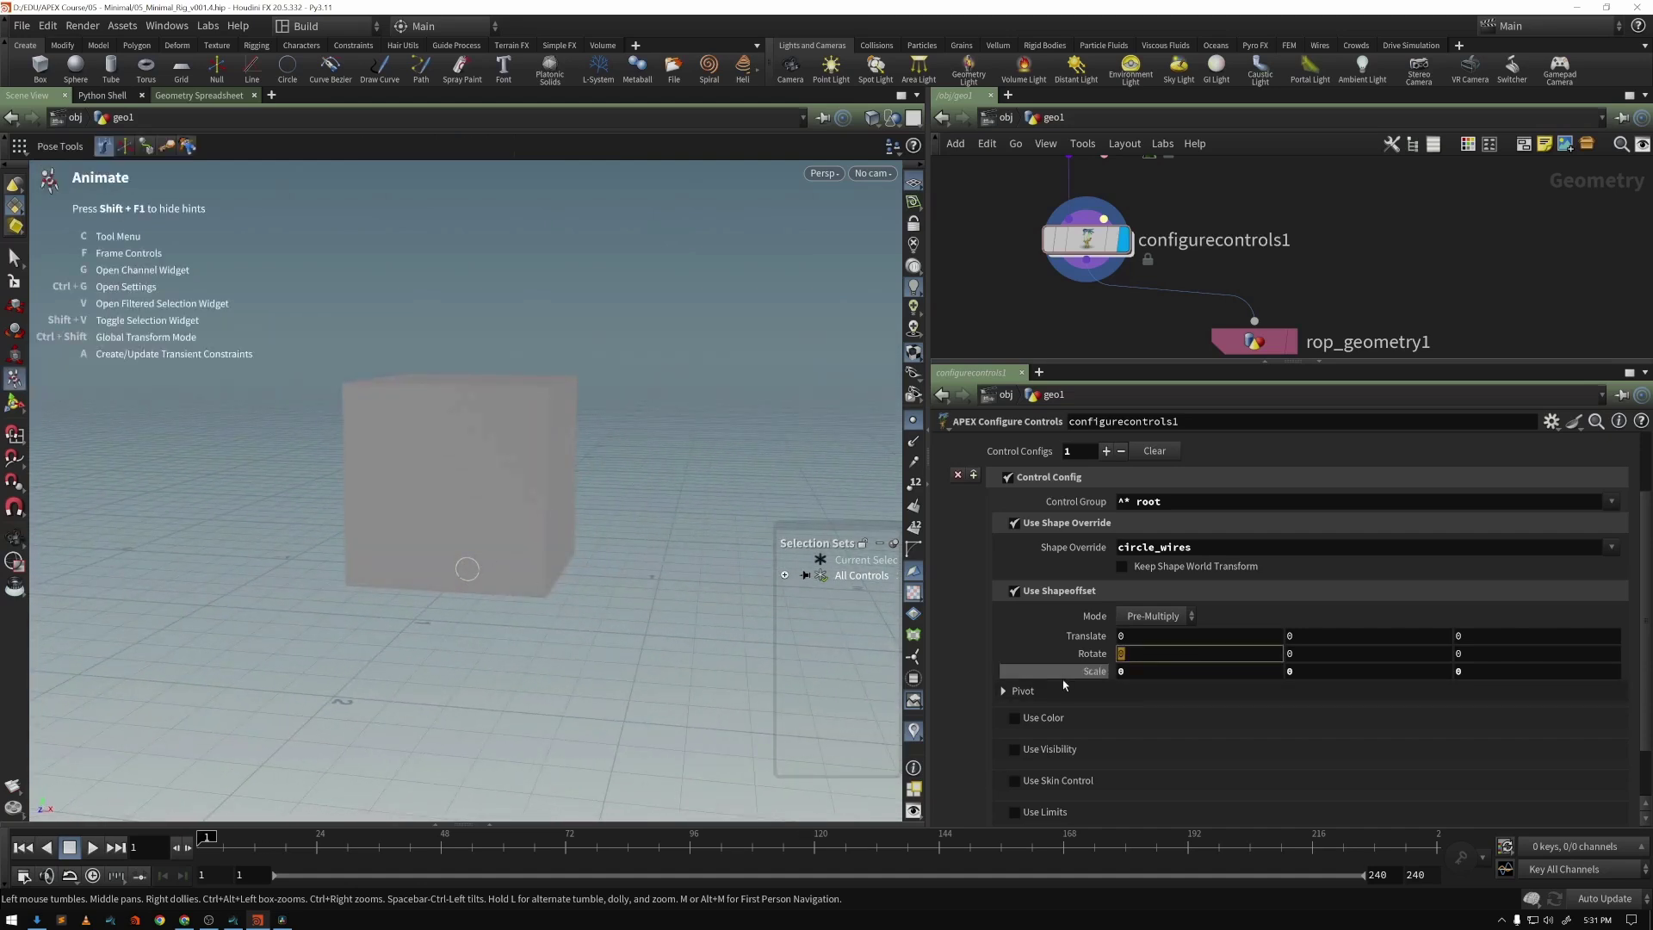
{"action": "type", "text": "-90"}
{"action": "key", "text": "Return"}
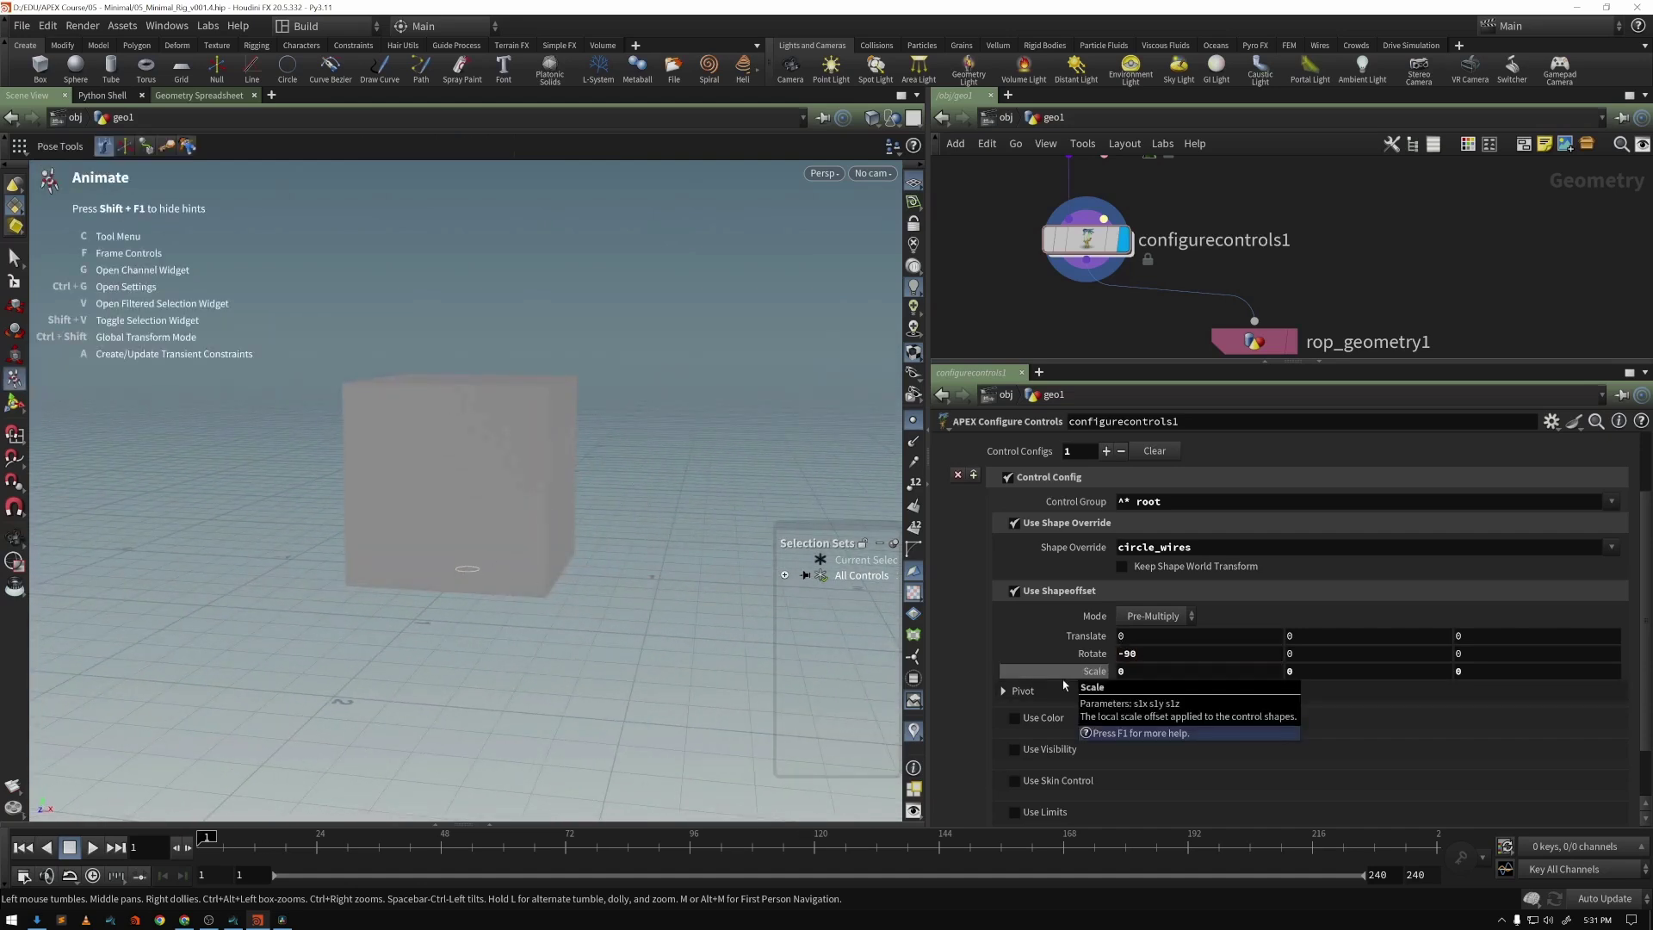
Set the shape offset's scale to 15 on all three axes, and check the circle around the cube in the Animate state
{"action": "left_click", "coordinate": [1120, 671]}
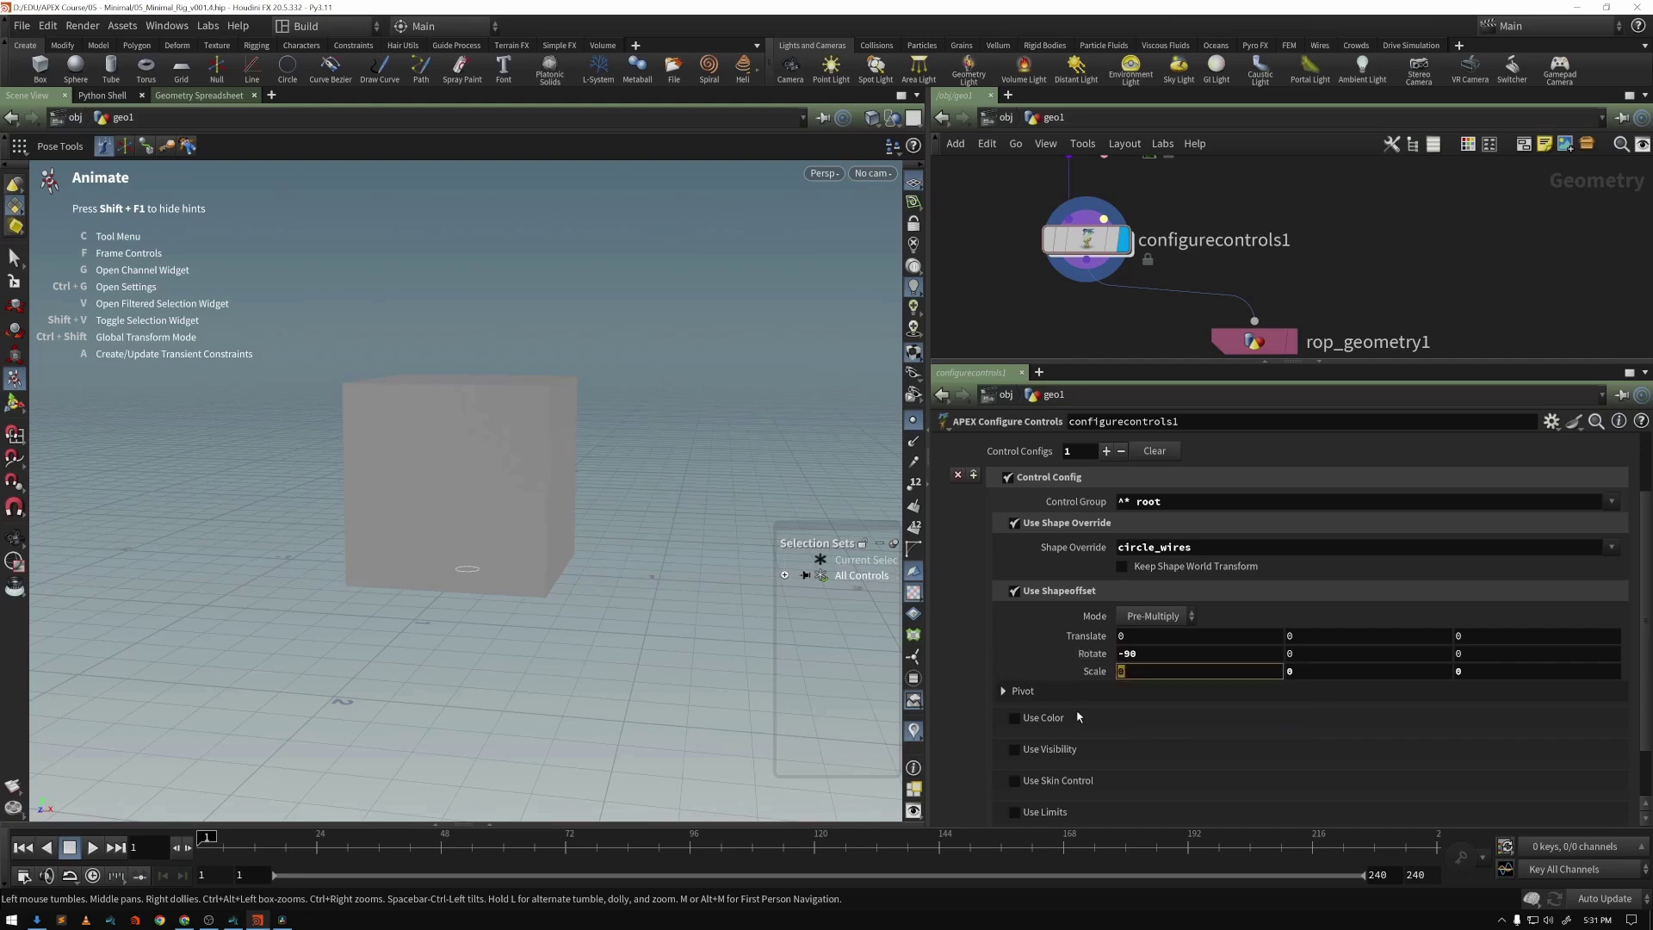
{"action": "type", "text": "15"}
{"action": "key", "text": "Tab"}
{"action": "type", "text": "15"}
{"action": "key", "text": "Tab"}
{"action": "type", "text": "15"}
{"action": "key", "text": "Return"}
{"action": "key", "text": "Escape"}
{"action": "scroll", "coordinate": [516, 553], "scroll_direction": "up", "scroll_amount": 5}
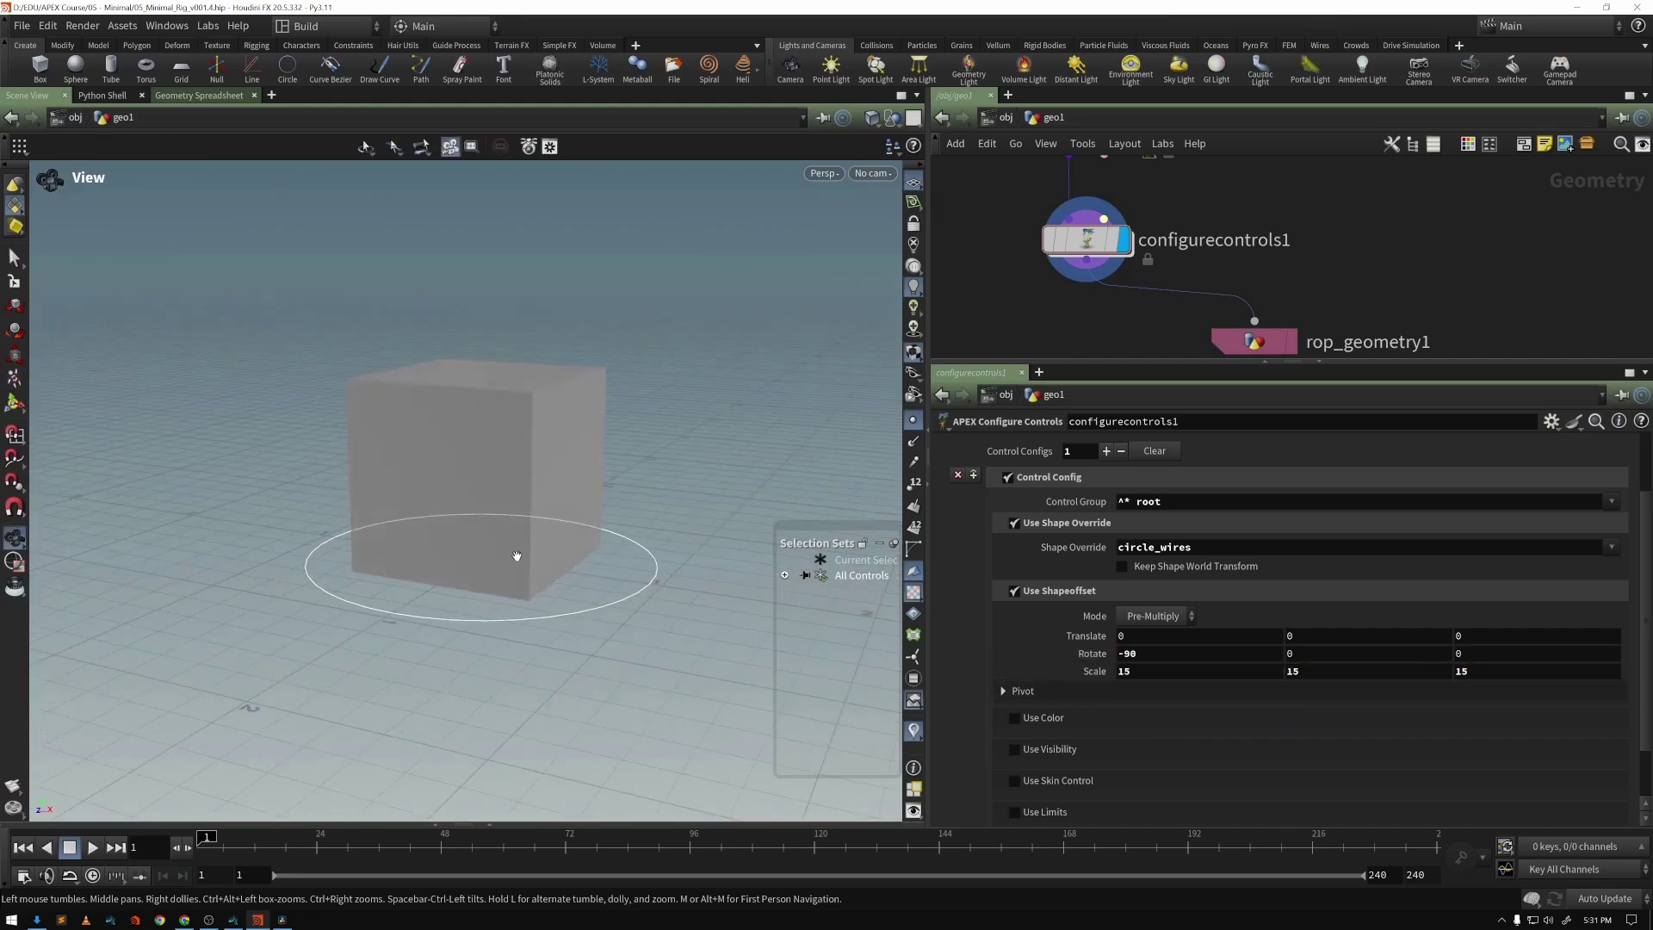
{"action": "key", "text": "Return"}
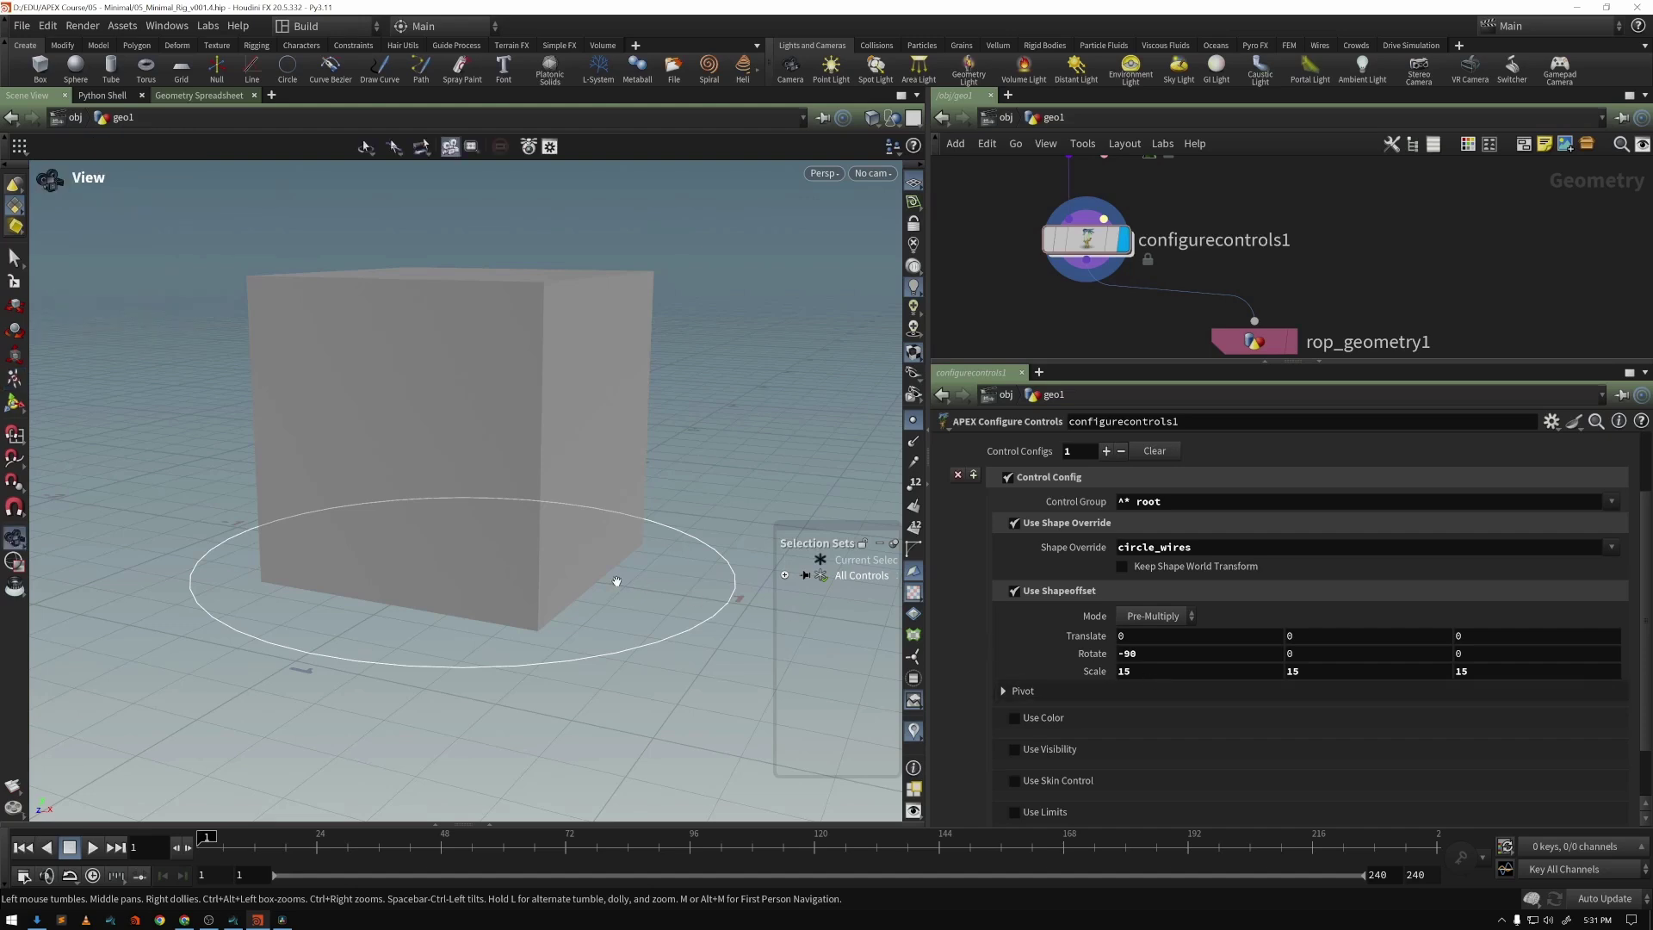
{"action": "left_click_drag", "start_coordinate": [620, 576], "coordinate": [551, 505]}
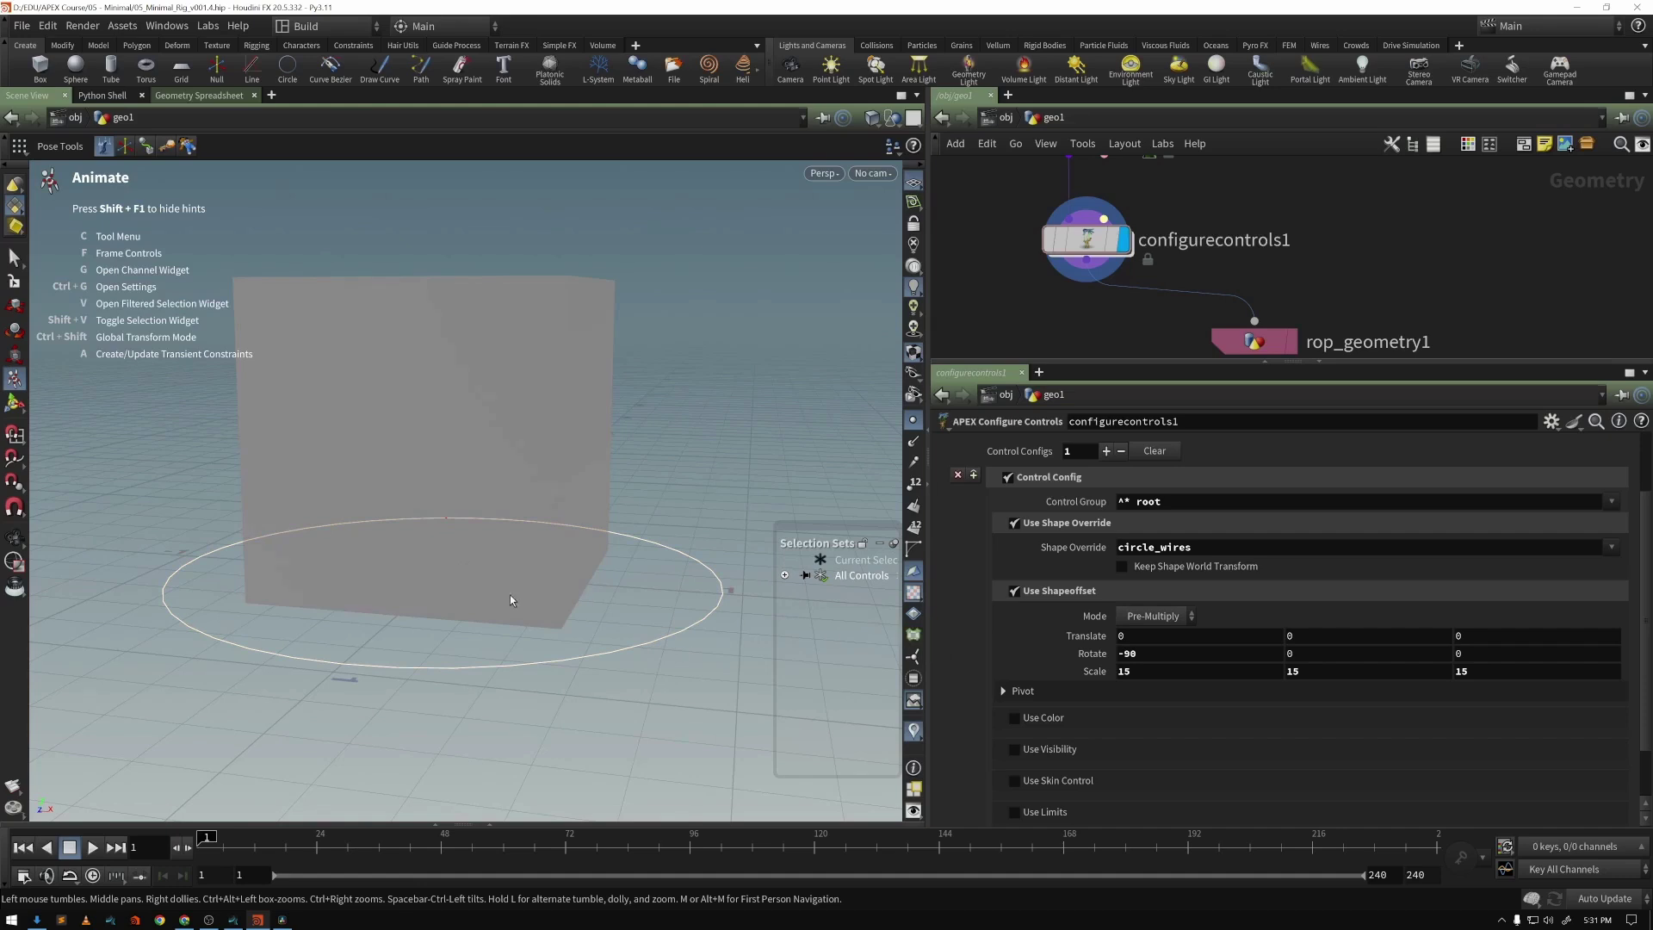
{"action": "left_click_drag", "start_coordinate": [510, 596], "coordinate": [520, 539]}
Enable Use Color for the root control and set its color to red (1, 0, 0)
{"action": "scroll", "coordinate": [1139, 729], "scroll_direction": "down", "scroll_amount": 2}
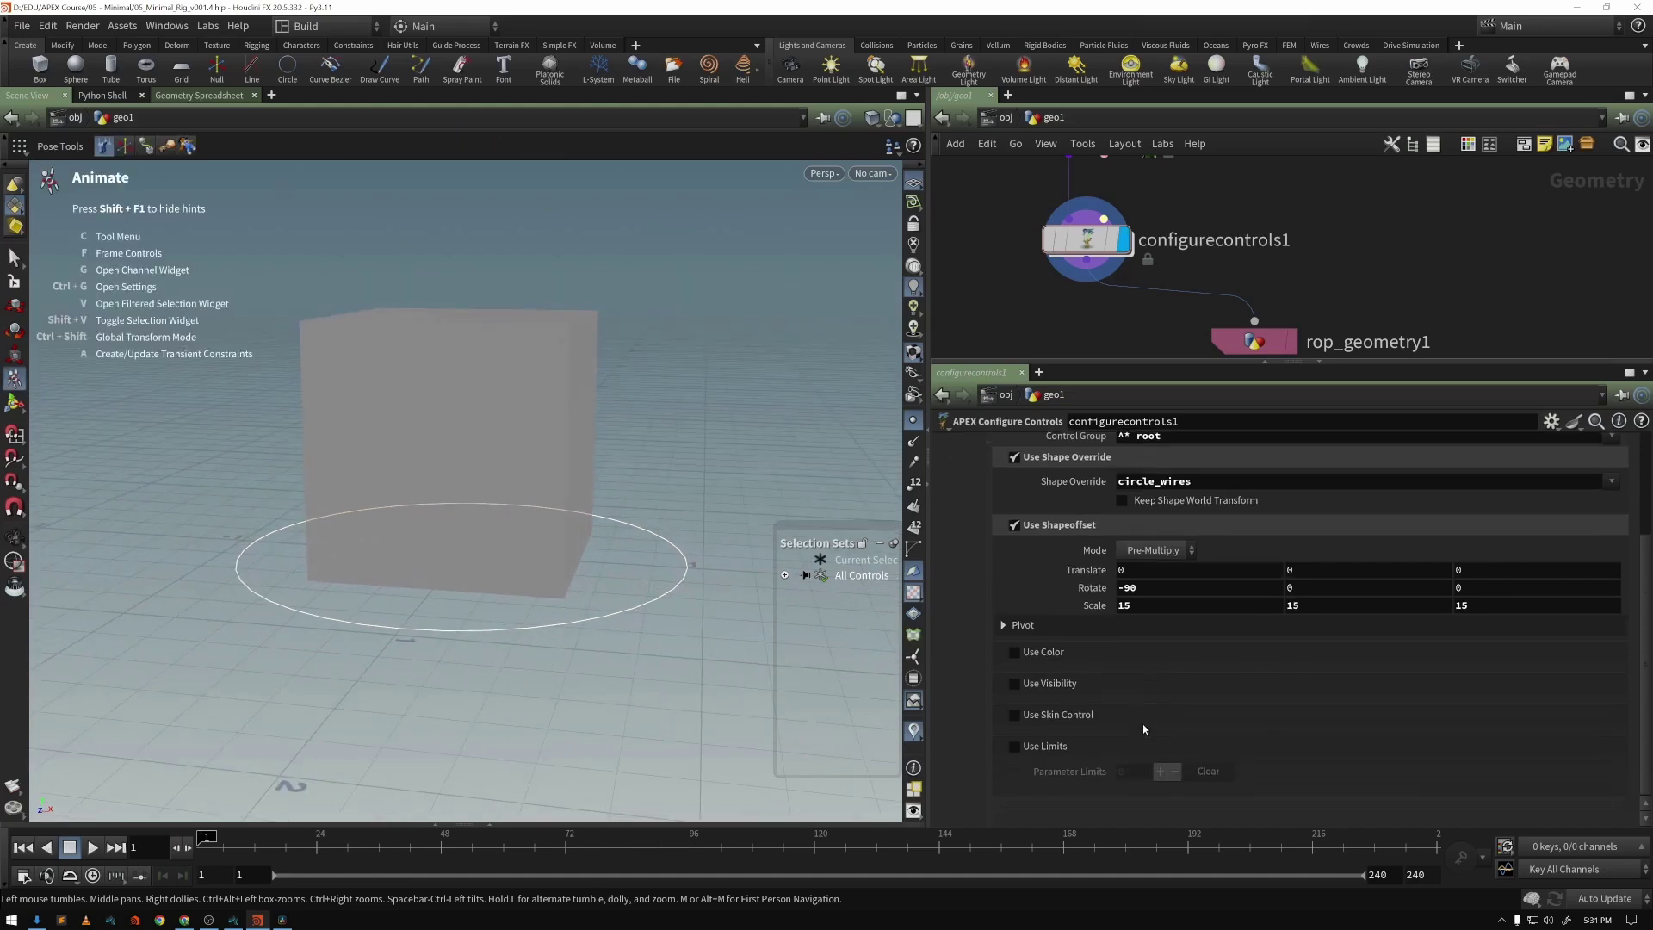
{"action": "left_click", "coordinate": [1015, 651]}
{"action": "left_click", "coordinate": [1134, 678]}
{"action": "left_click", "coordinate": [1069, 553]}
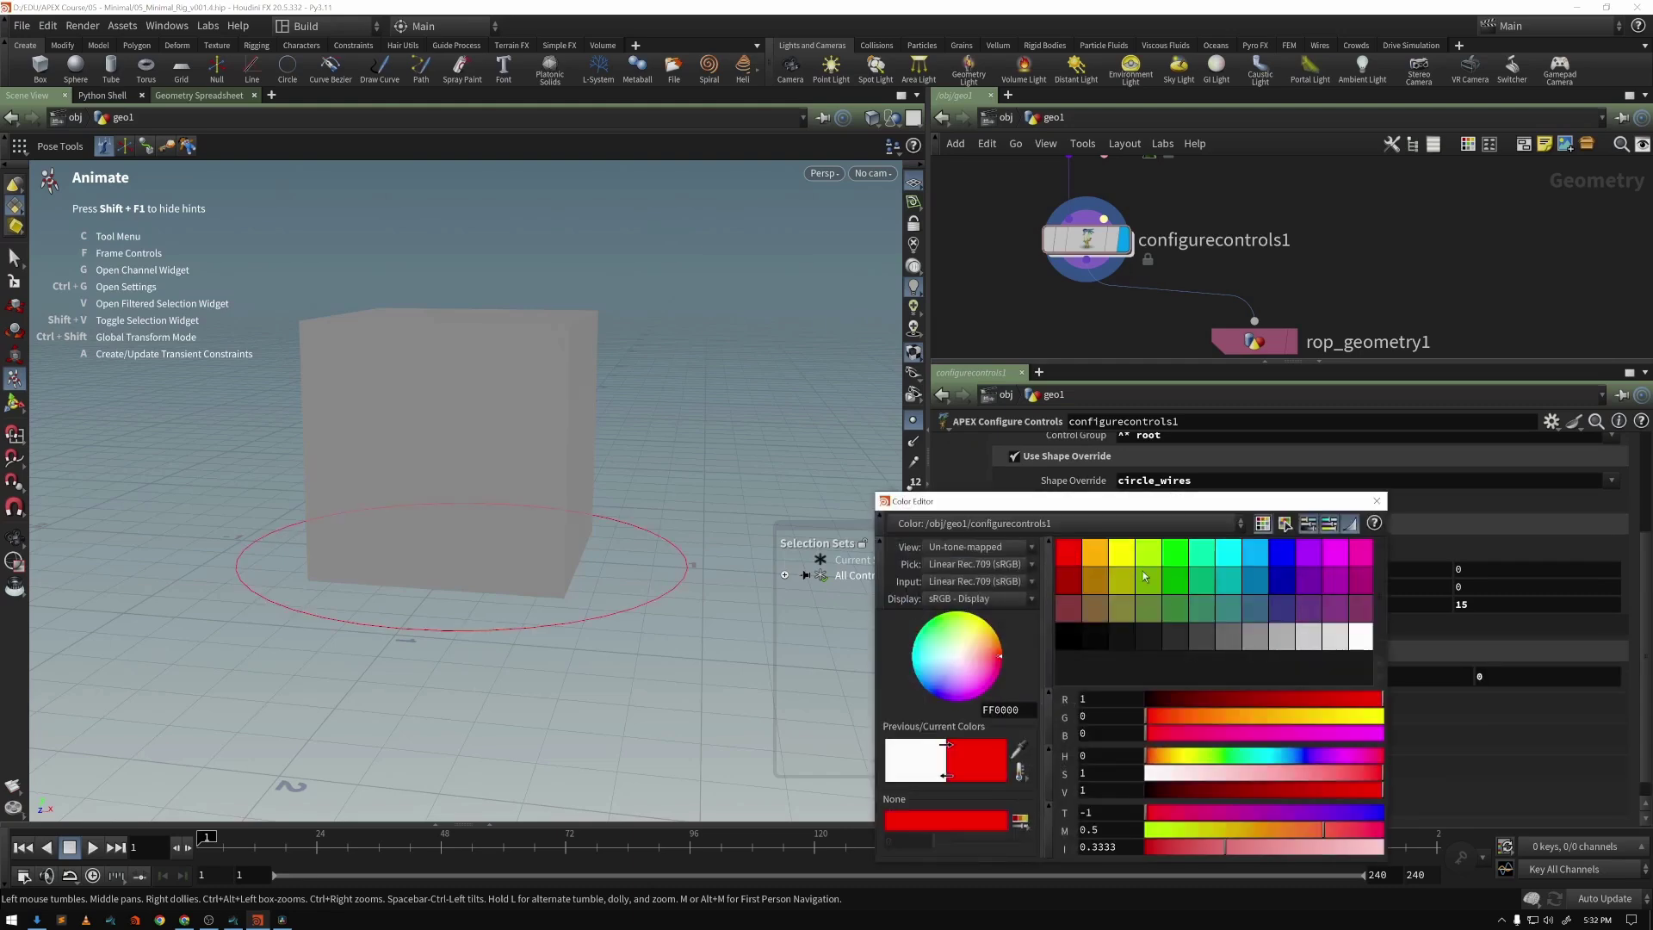
{"action": "left_click", "coordinate": [1376, 501]}
Enable Use Limits for the root control, add one parameter limit, and turn on its Min and Max
{"action": "scroll", "coordinate": [1107, 735], "scroll_direction": "down", "scroll_amount": 1}
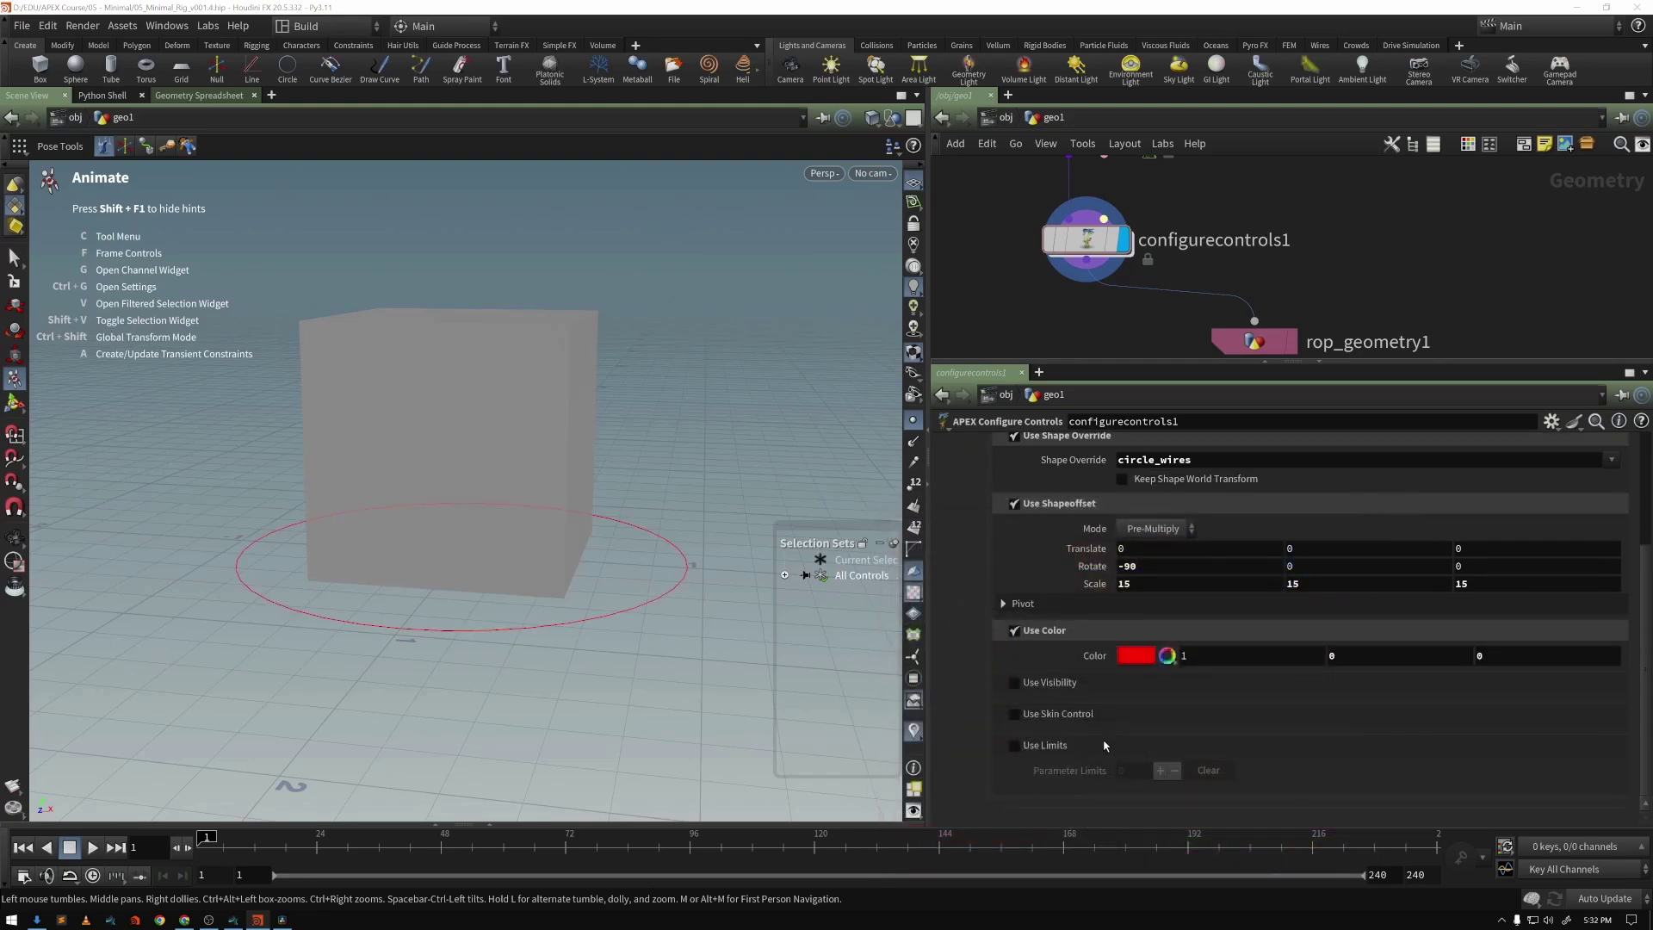
{"action": "left_click", "coordinate": [1016, 745]}
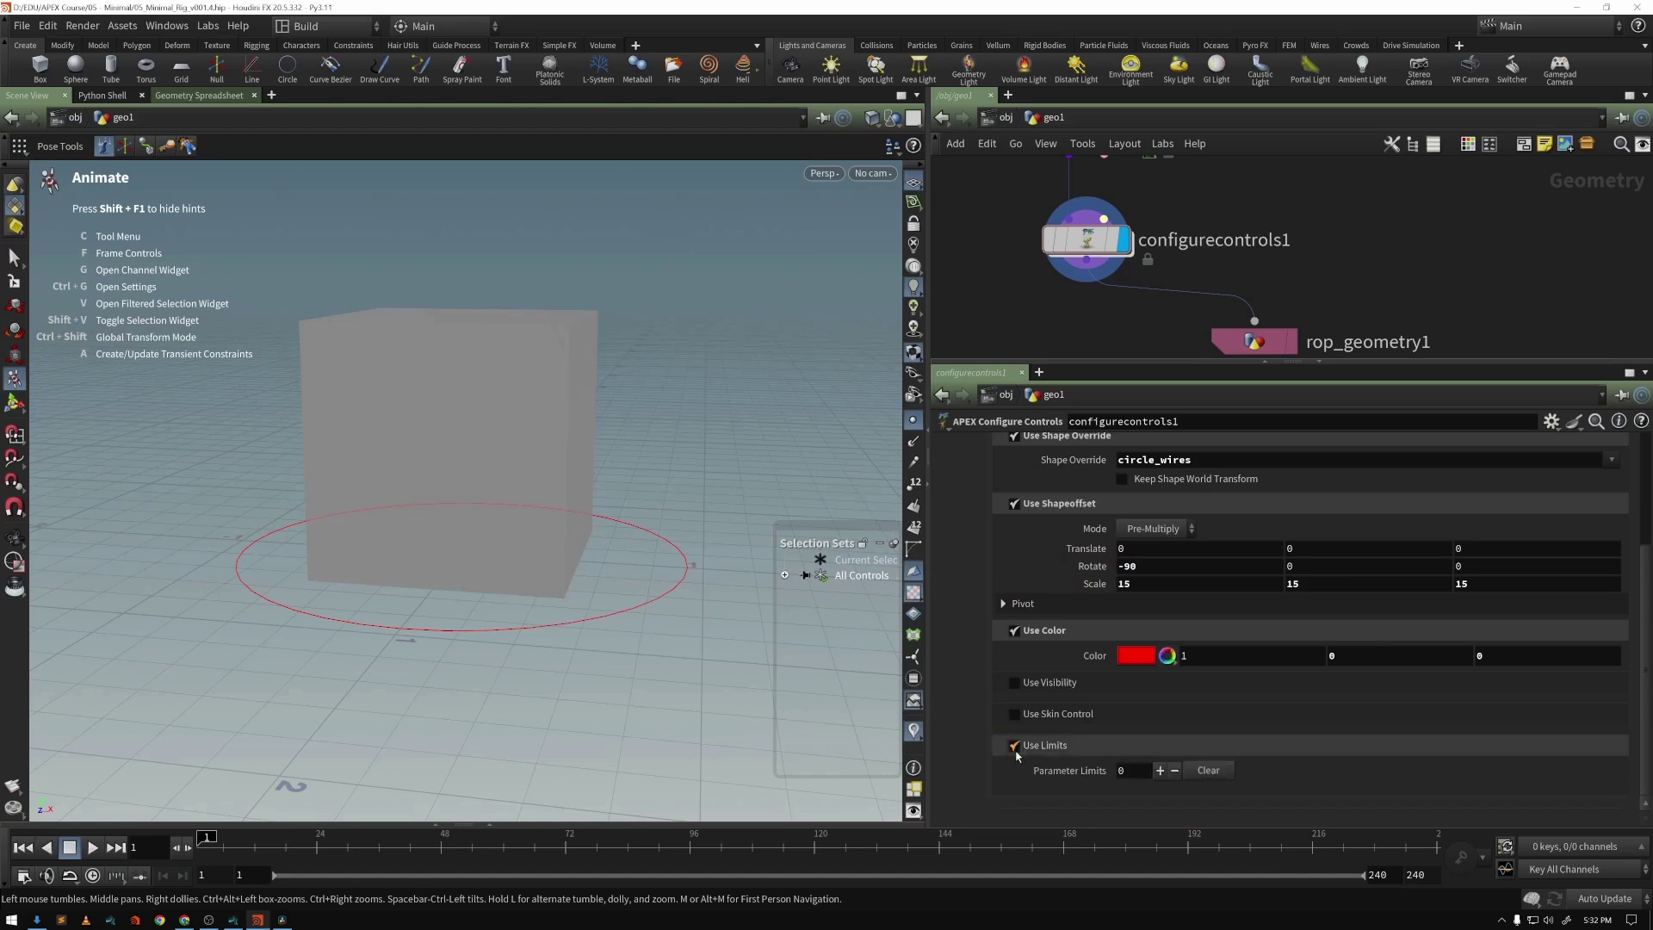
{"action": "left_click", "coordinate": [1159, 769]}
{"action": "scroll", "coordinate": [1162, 775], "scroll_direction": "down", "scroll_amount": 5}
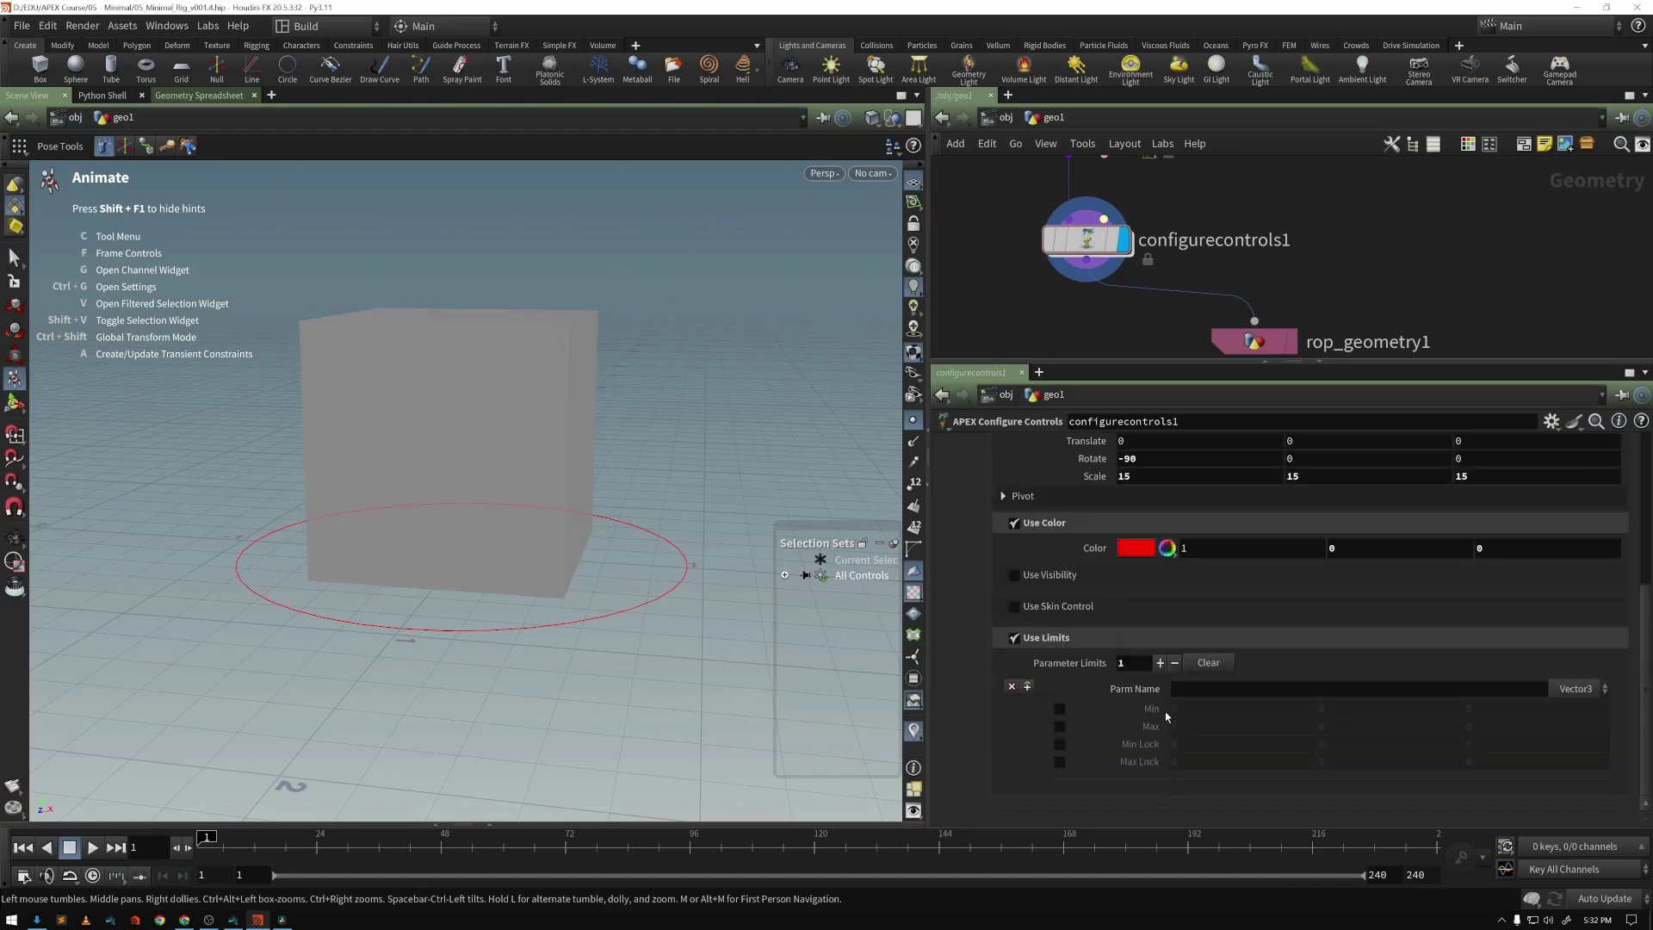
{"action": "left_click", "coordinate": [1060, 709]}
{"action": "left_click", "coordinate": [1061, 728]}
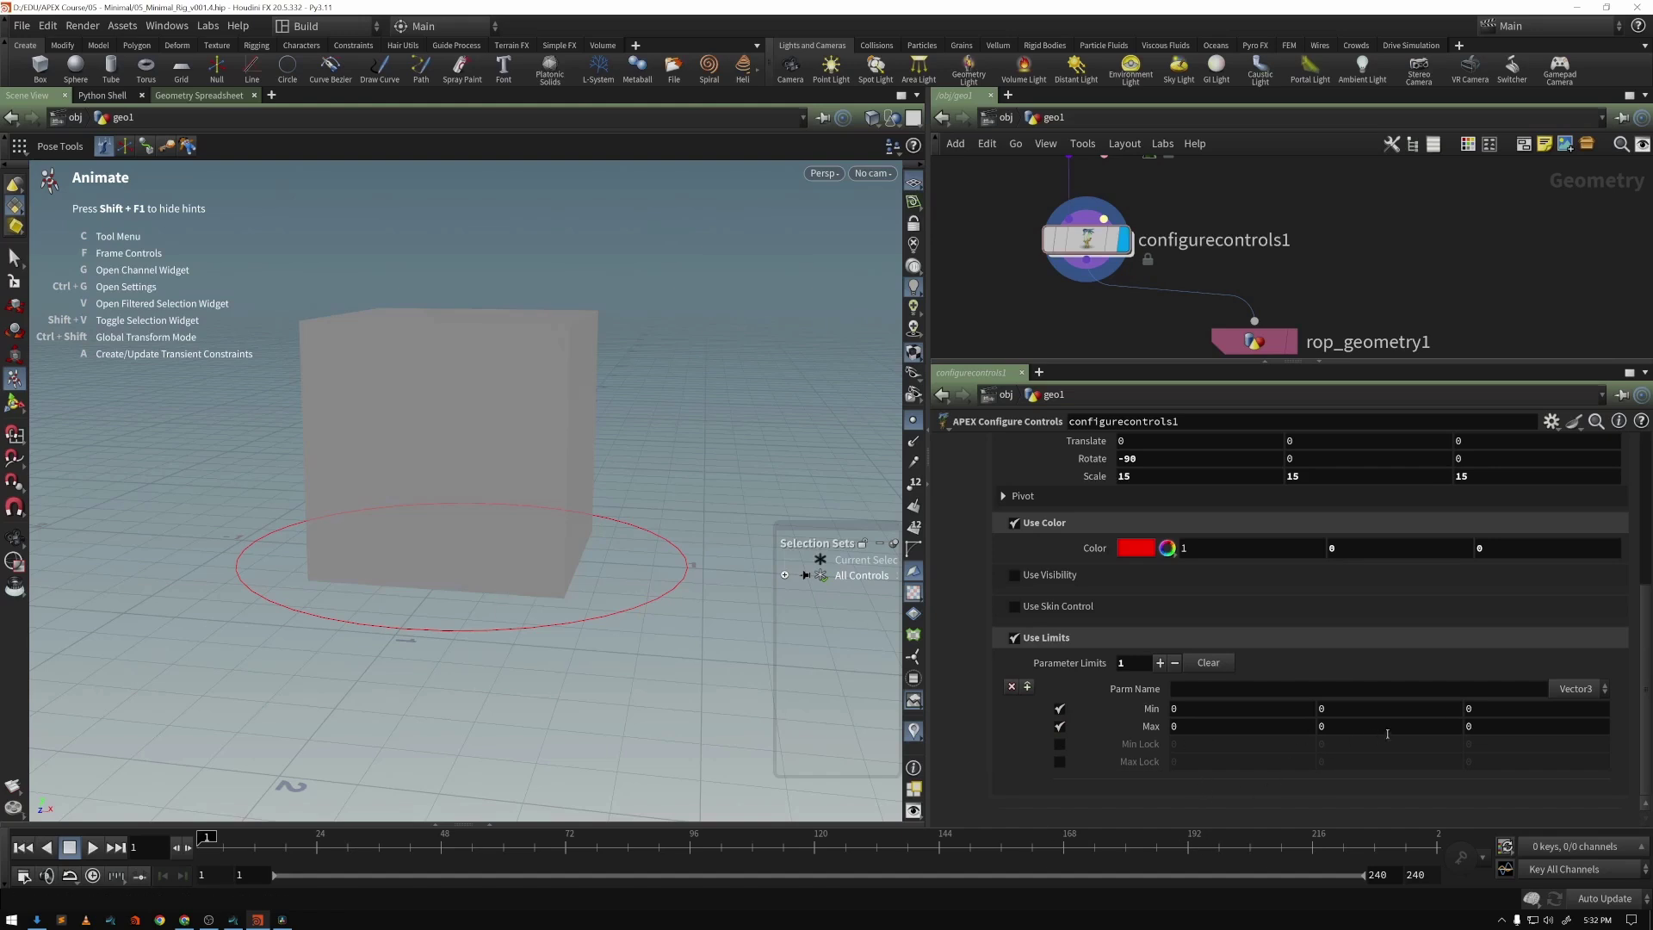
Turn off the parameter limit's Min and Max, and disable Use Limits for the root control
{"action": "left_click", "coordinate": [1060, 709]}
{"action": "left_click", "coordinate": [1058, 728]}
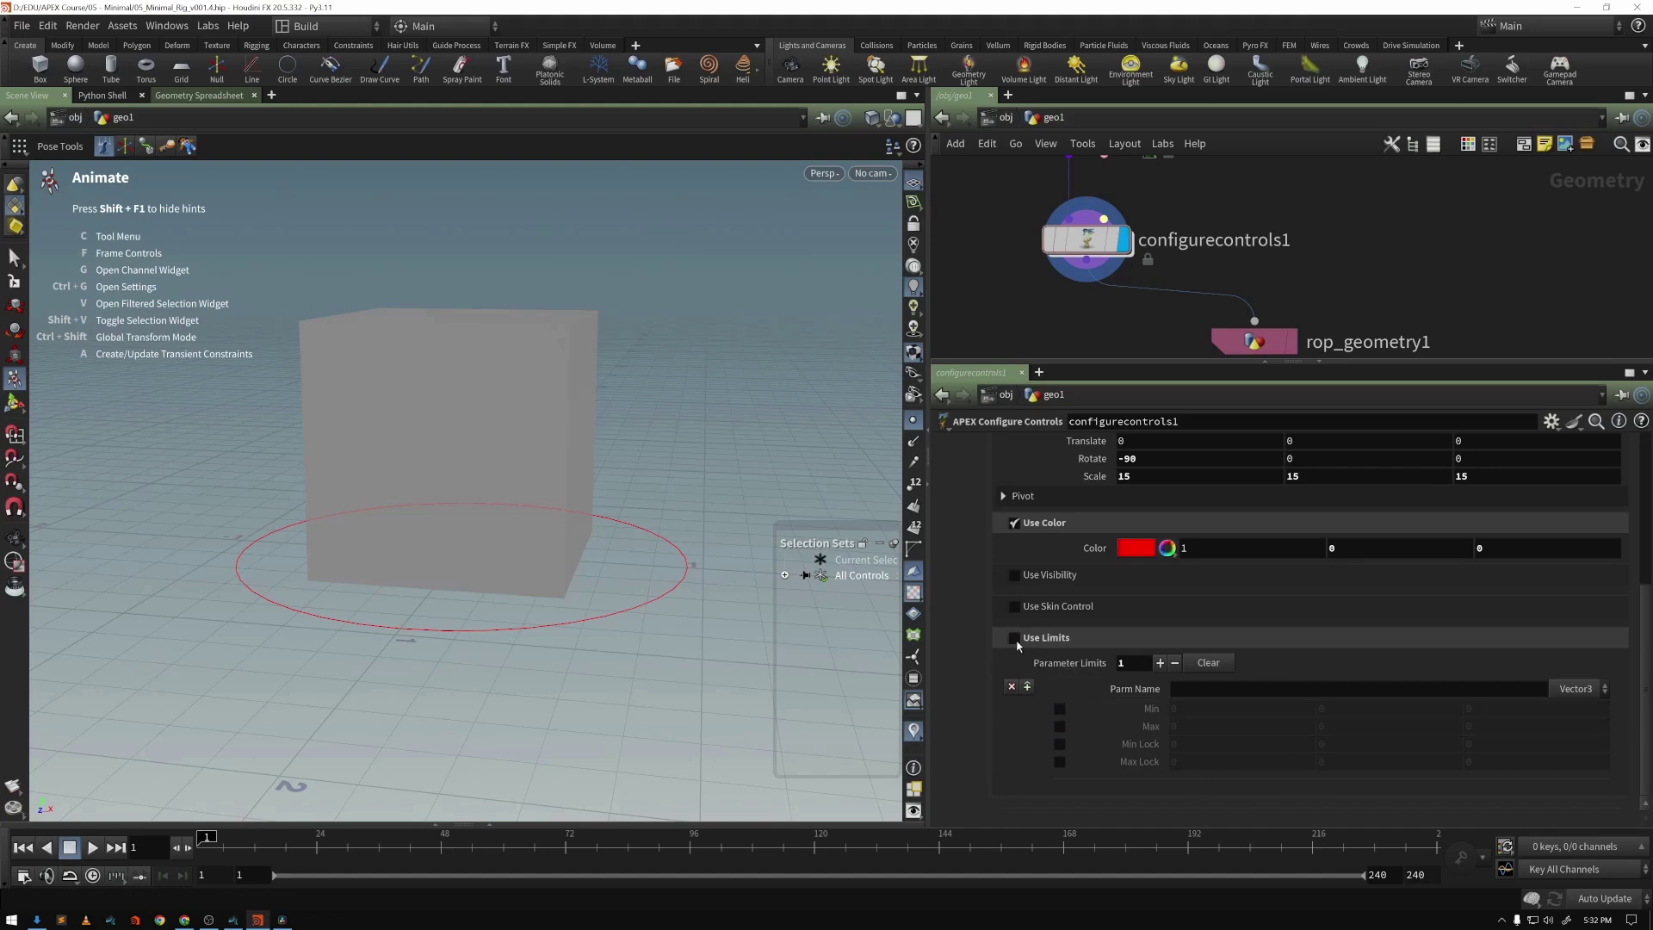
{"action": "left_click", "coordinate": [1014, 637]}
{"action": "scroll", "coordinate": [1101, 695], "scroll_direction": "up", "scroll_amount": 6}
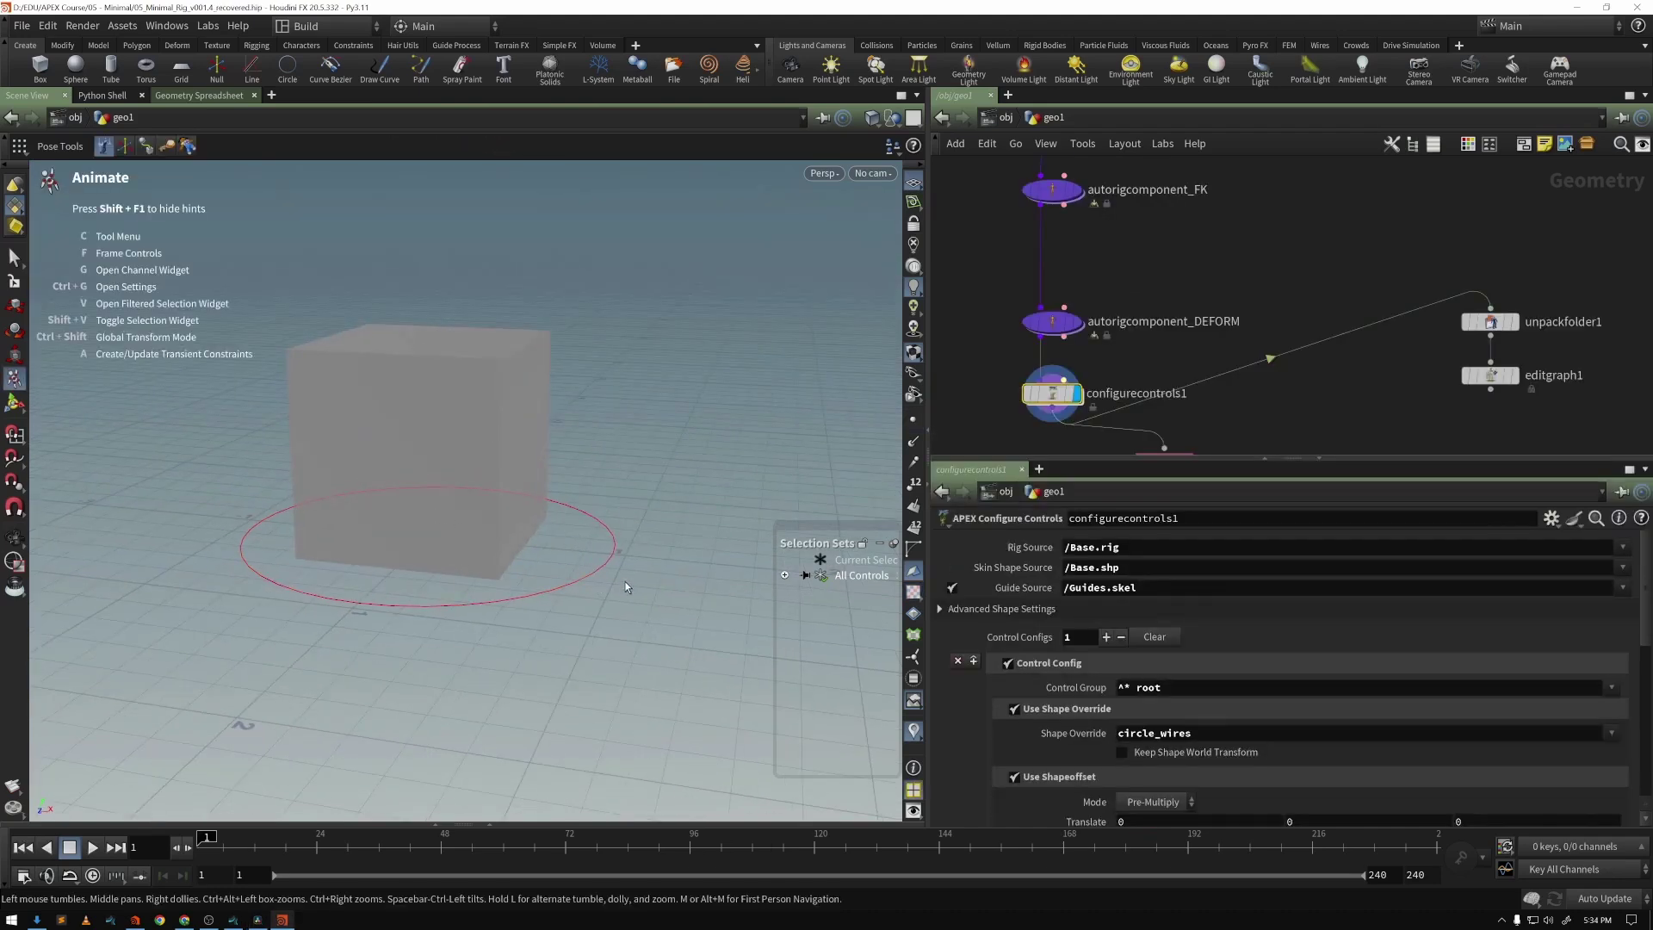
Display the unpackfolder1 node and show its point data in the Geometry Spreadsheet
{"action": "left_click_drag", "start_coordinate": [635, 522], "coordinate": [619, 483], "text": "alt"}
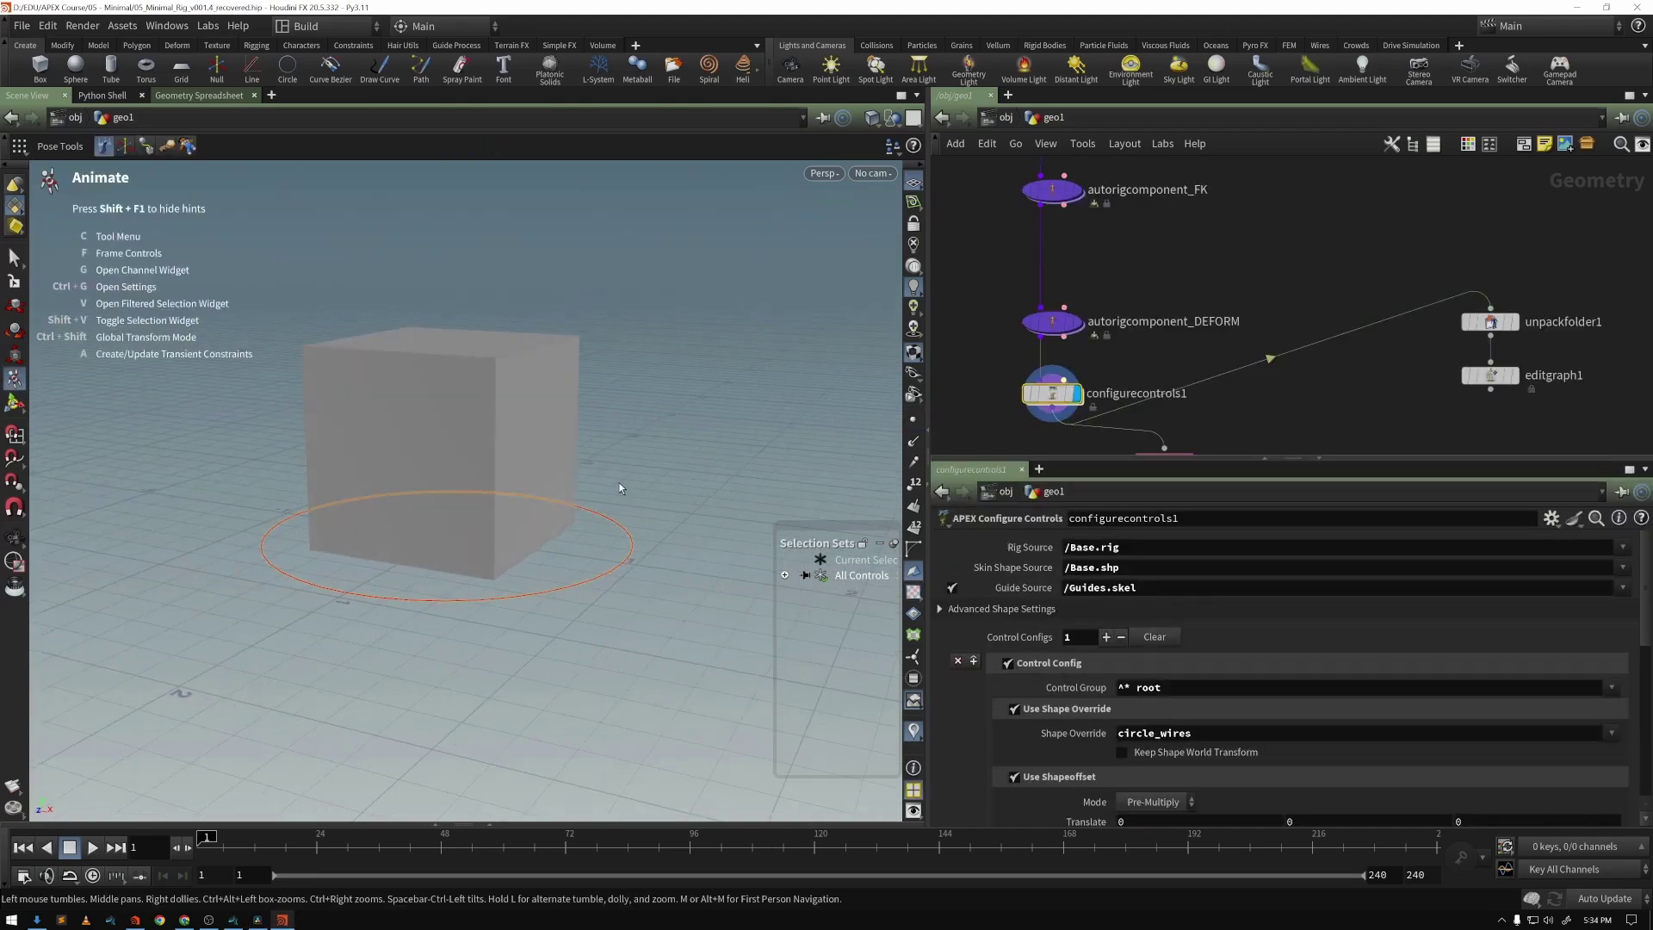
{"action": "left_click", "coordinate": [619, 482]}
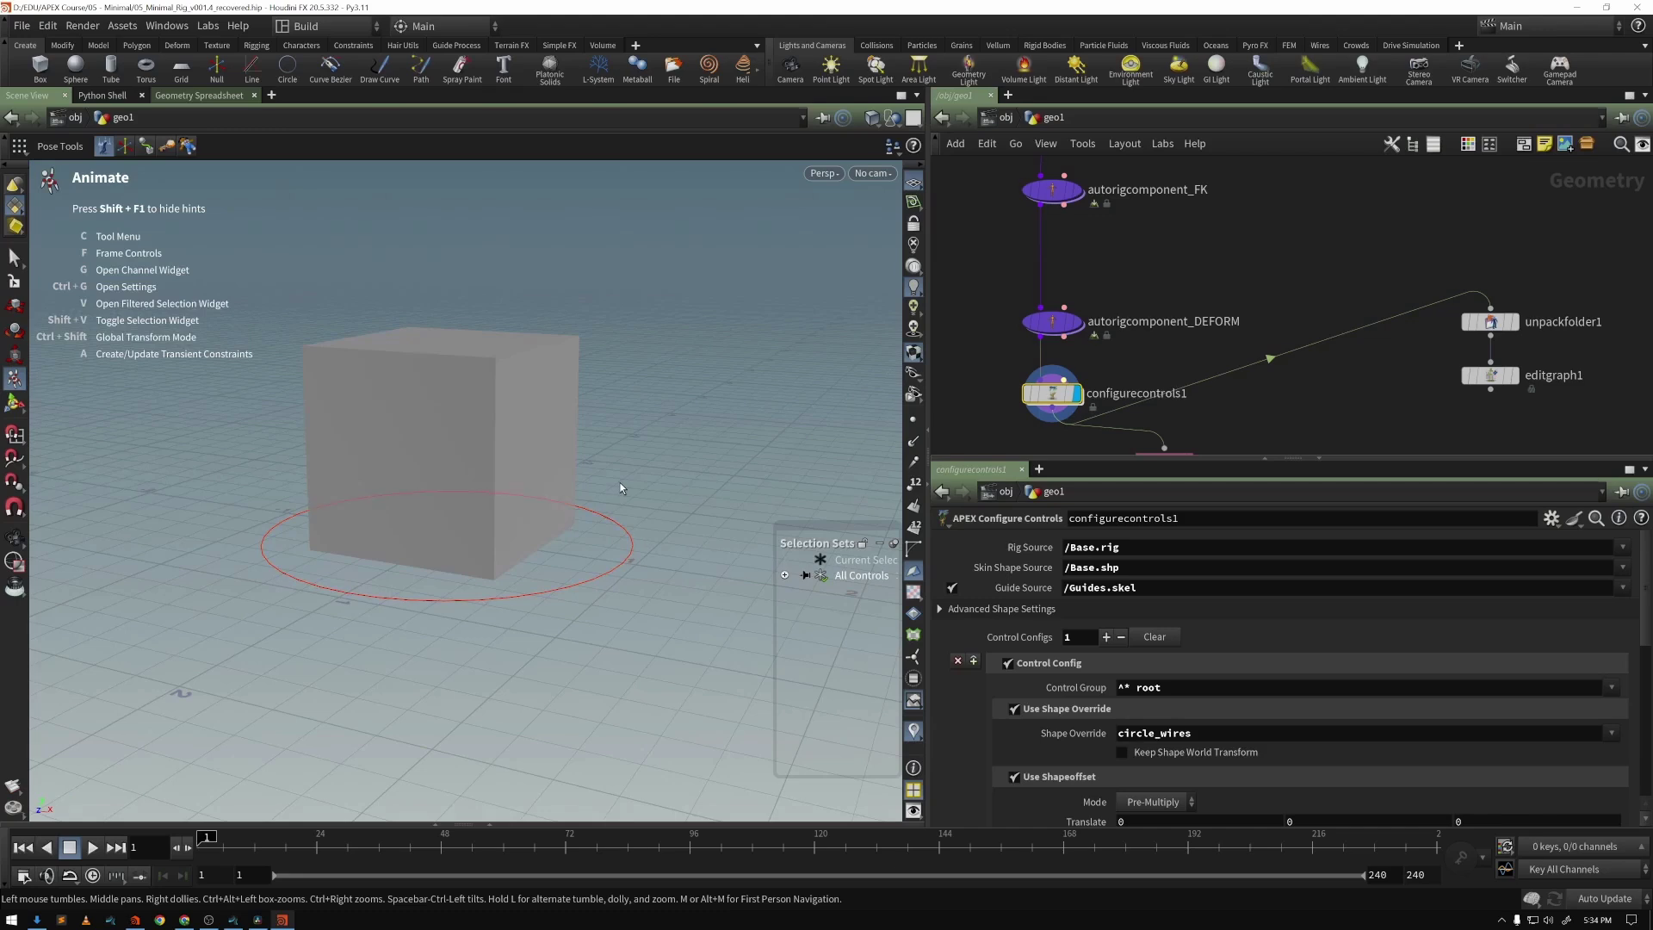
{"action": "left_click", "coordinate": [1502, 323]}
{"action": "scroll", "coordinate": [1524, 331], "scroll_direction": "up", "scroll_amount": 2}
{"action": "left_click", "coordinate": [1511, 320]}
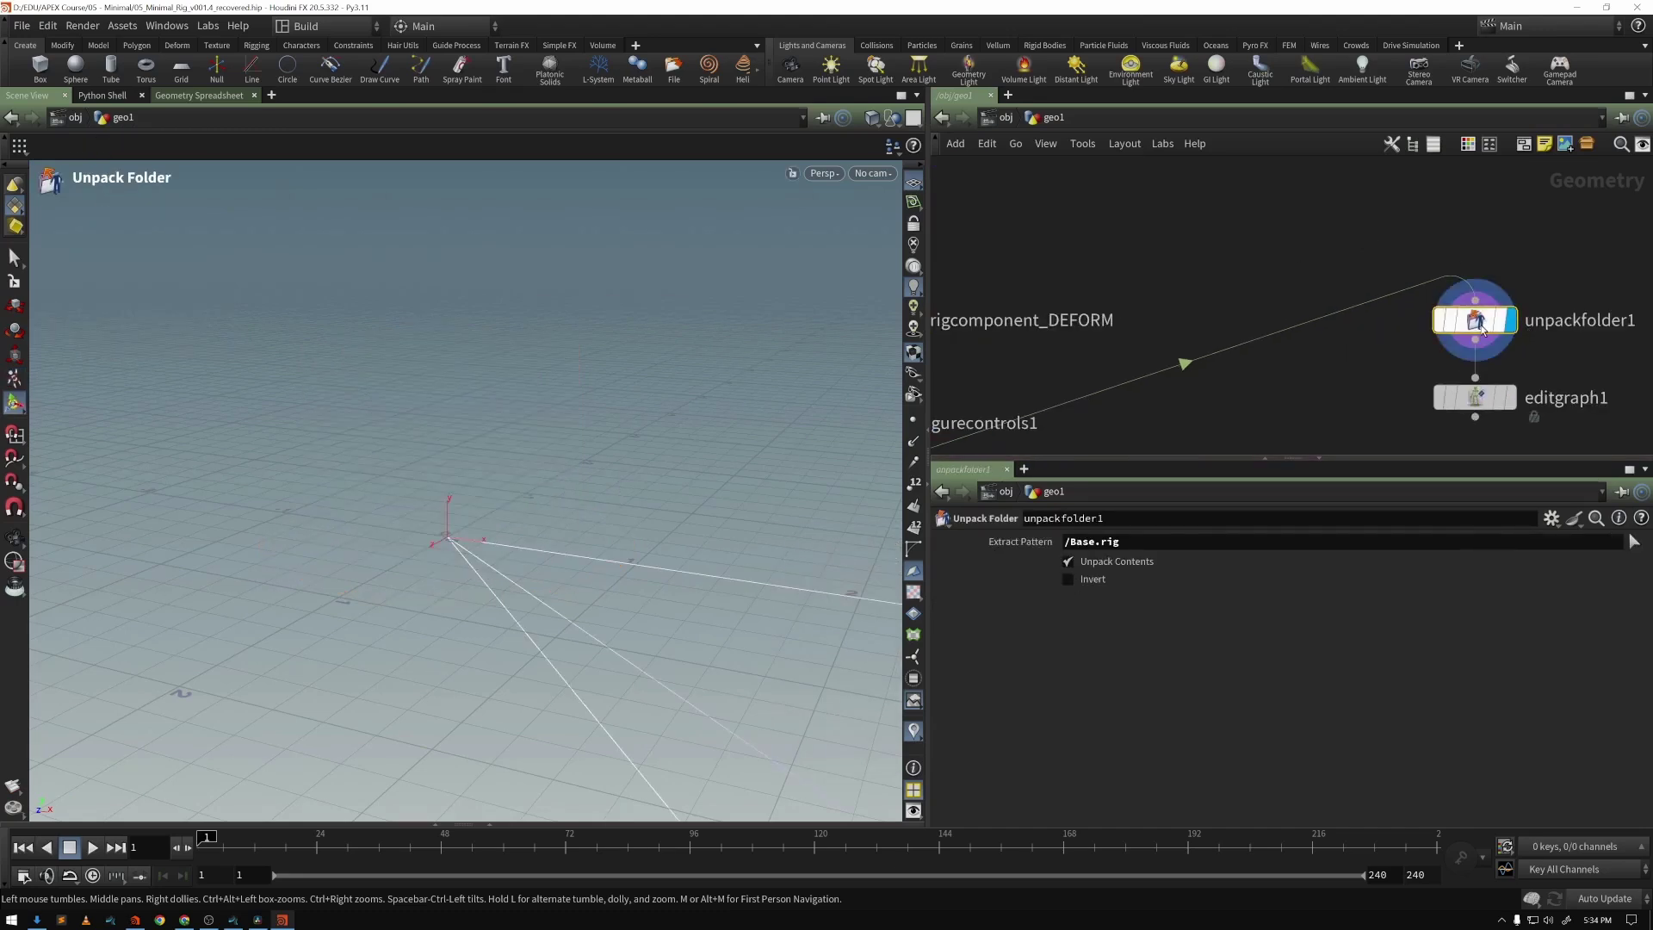
{"action": "left_click", "coordinate": [203, 96]}
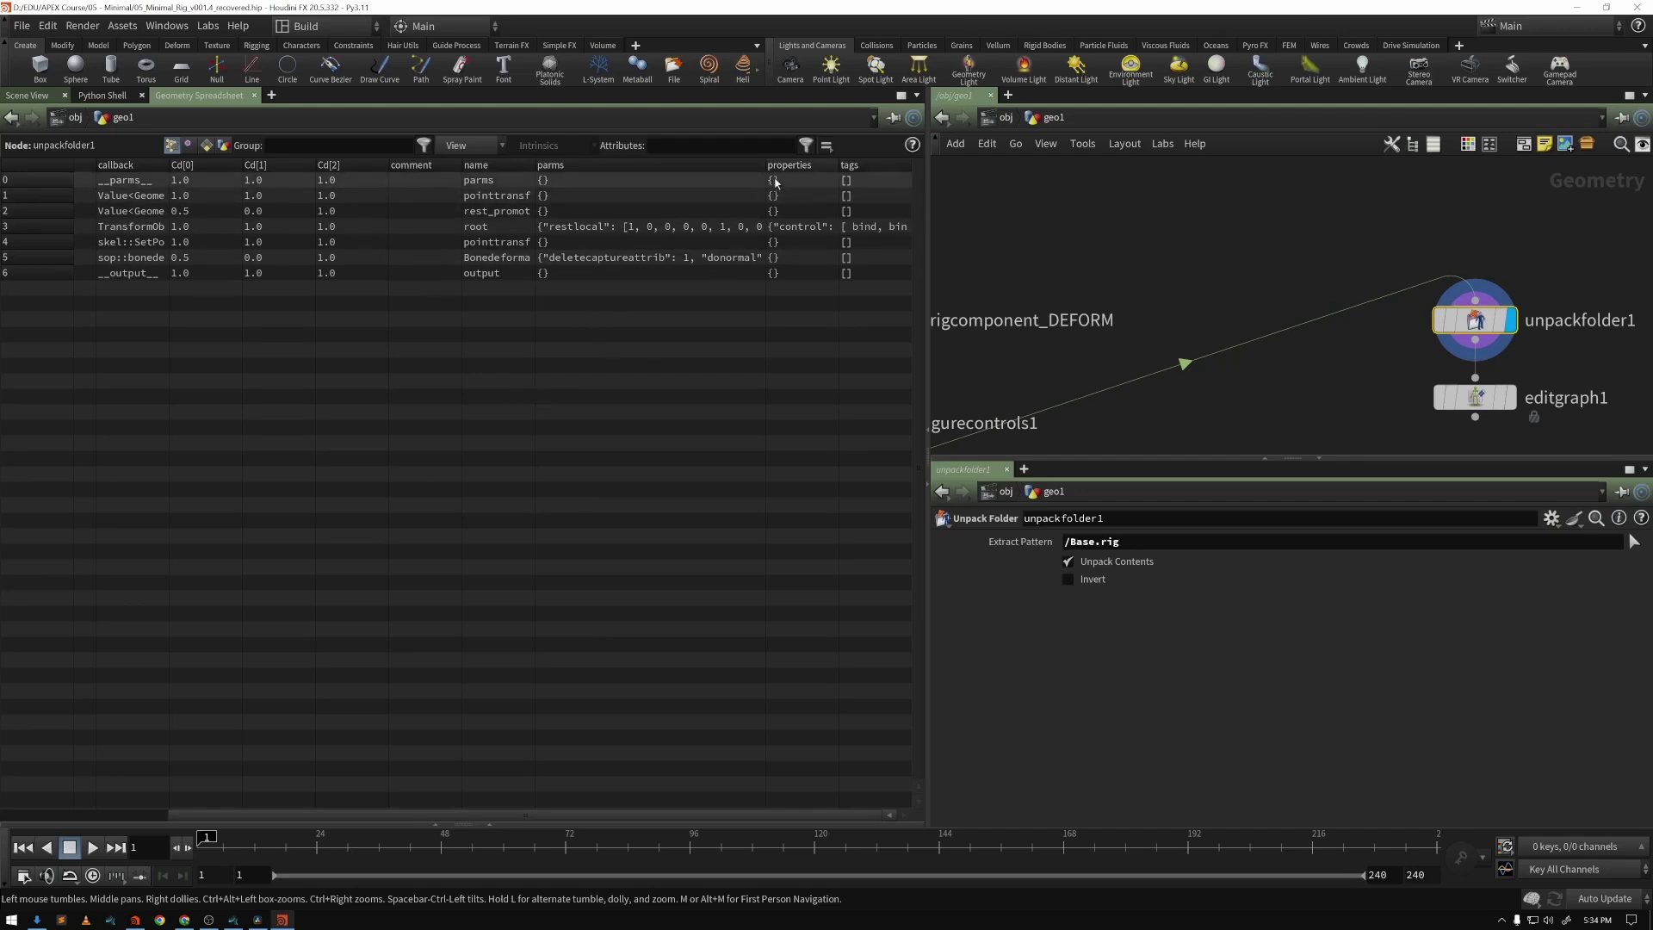
Narrow the parms column and widen the properties column of the spreadsheet to read the root point's properties
{"action": "scroll", "coordinate": [671, 166], "scroll_direction": "left", "scroll_amount": 2}
{"action": "left_click_drag", "start_coordinate": [671, 166], "coordinate": [633, 167]}
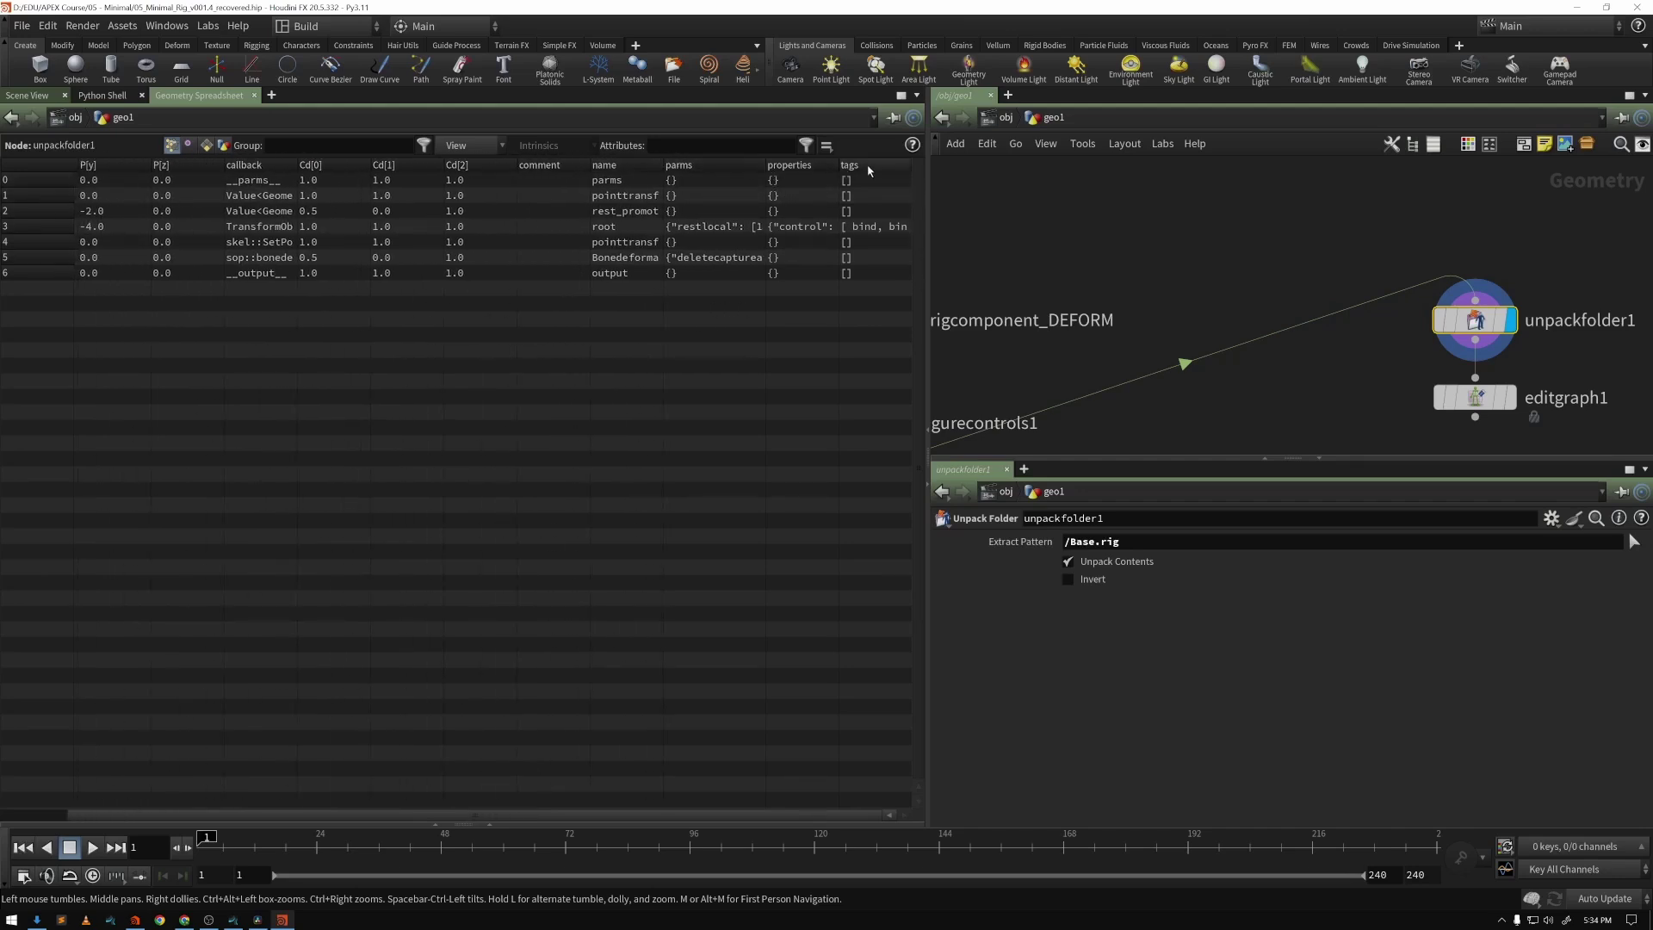
{"action": "left_click_drag", "start_coordinate": [844, 167], "coordinate": [860, 167]}
{"action": "scroll", "coordinate": [858, 166], "scroll_direction": "right", "scroll_amount": 3}
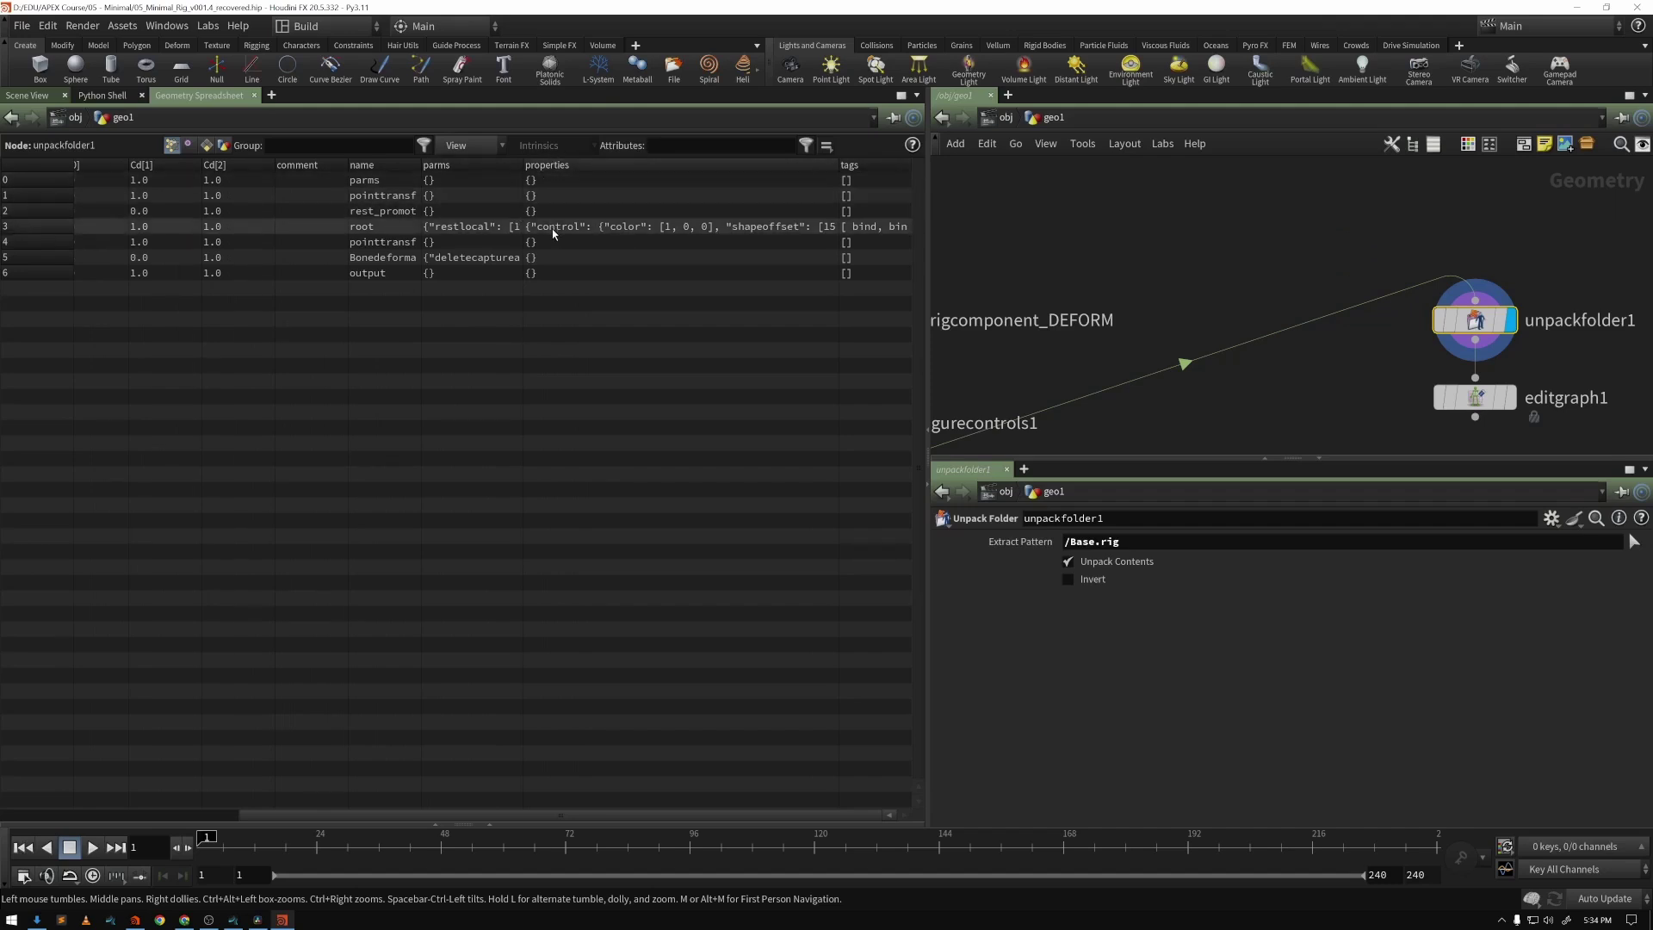
Inspect the root point's properties attribute in its own window, and enlarge that window
{"action": "left_click", "coordinate": [571, 239]}
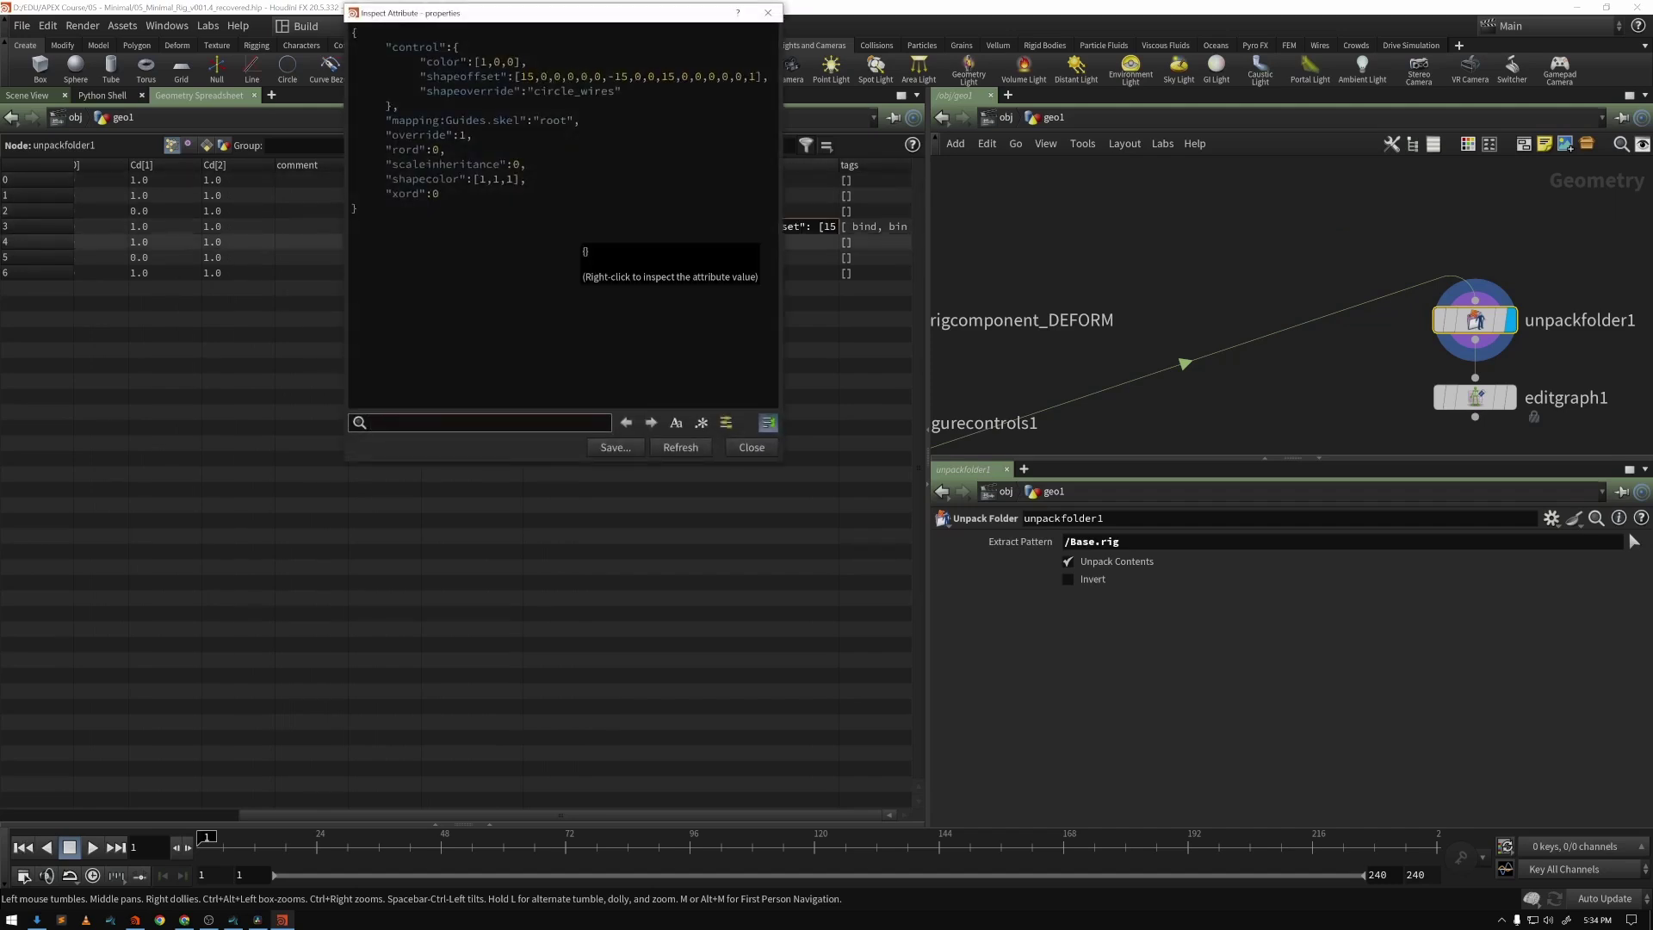
{"action": "left_click_drag", "start_coordinate": [515, 14], "coordinate": [514, 198]}
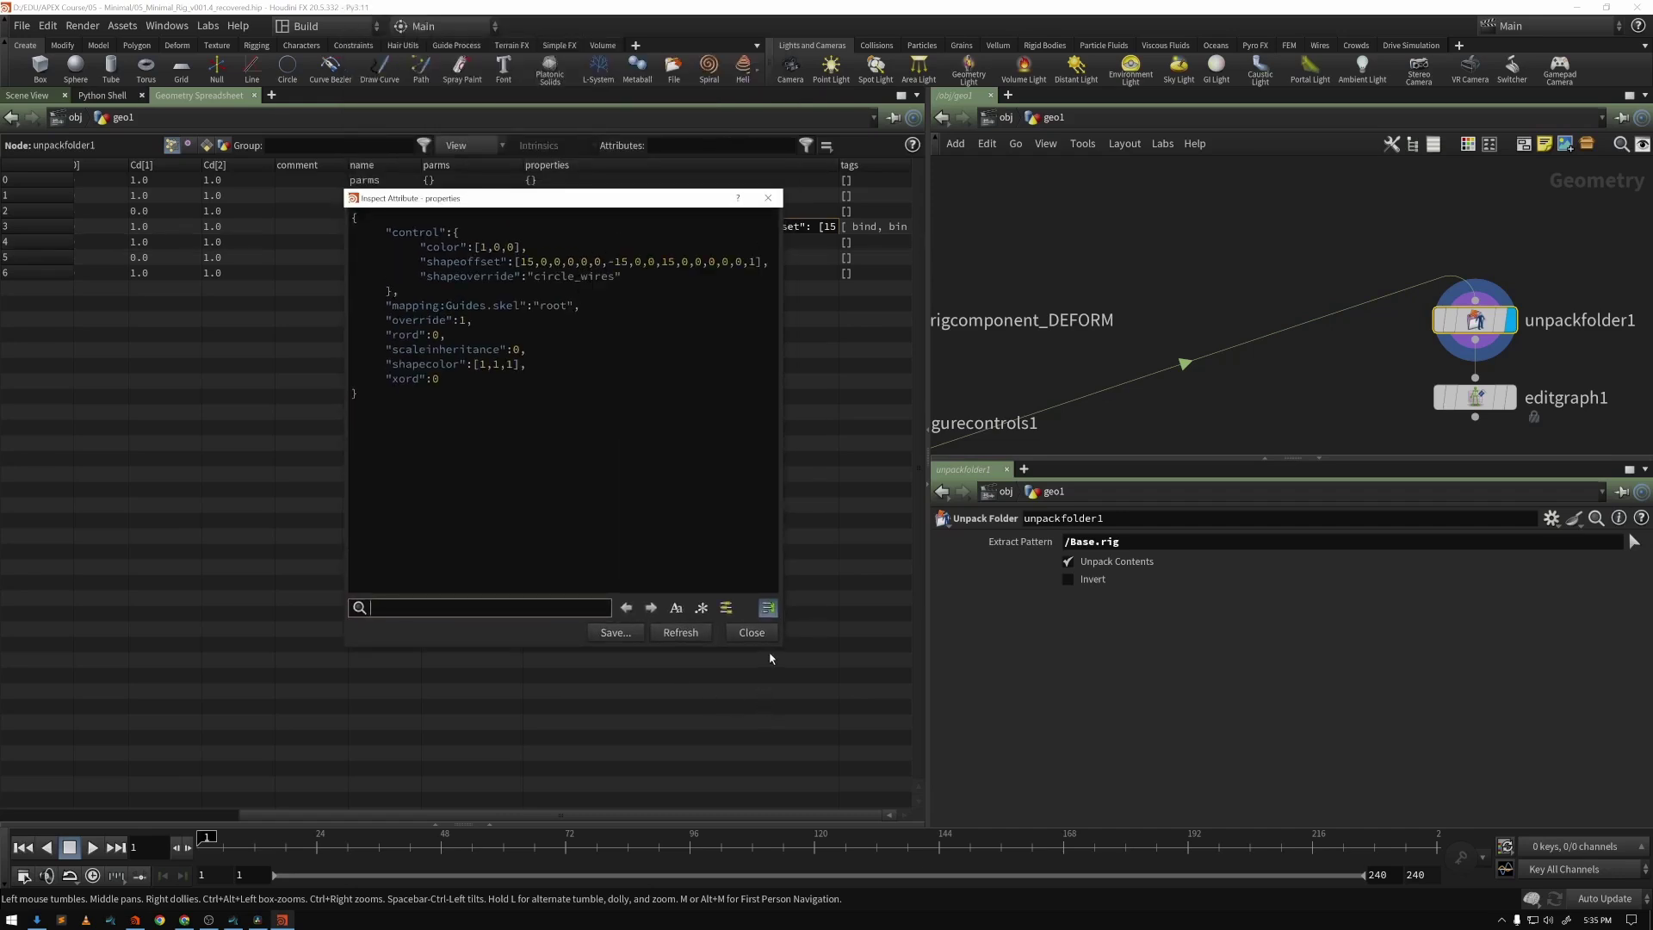
{"action": "left_click_drag", "start_coordinate": [775, 650], "coordinate": [962, 819]}
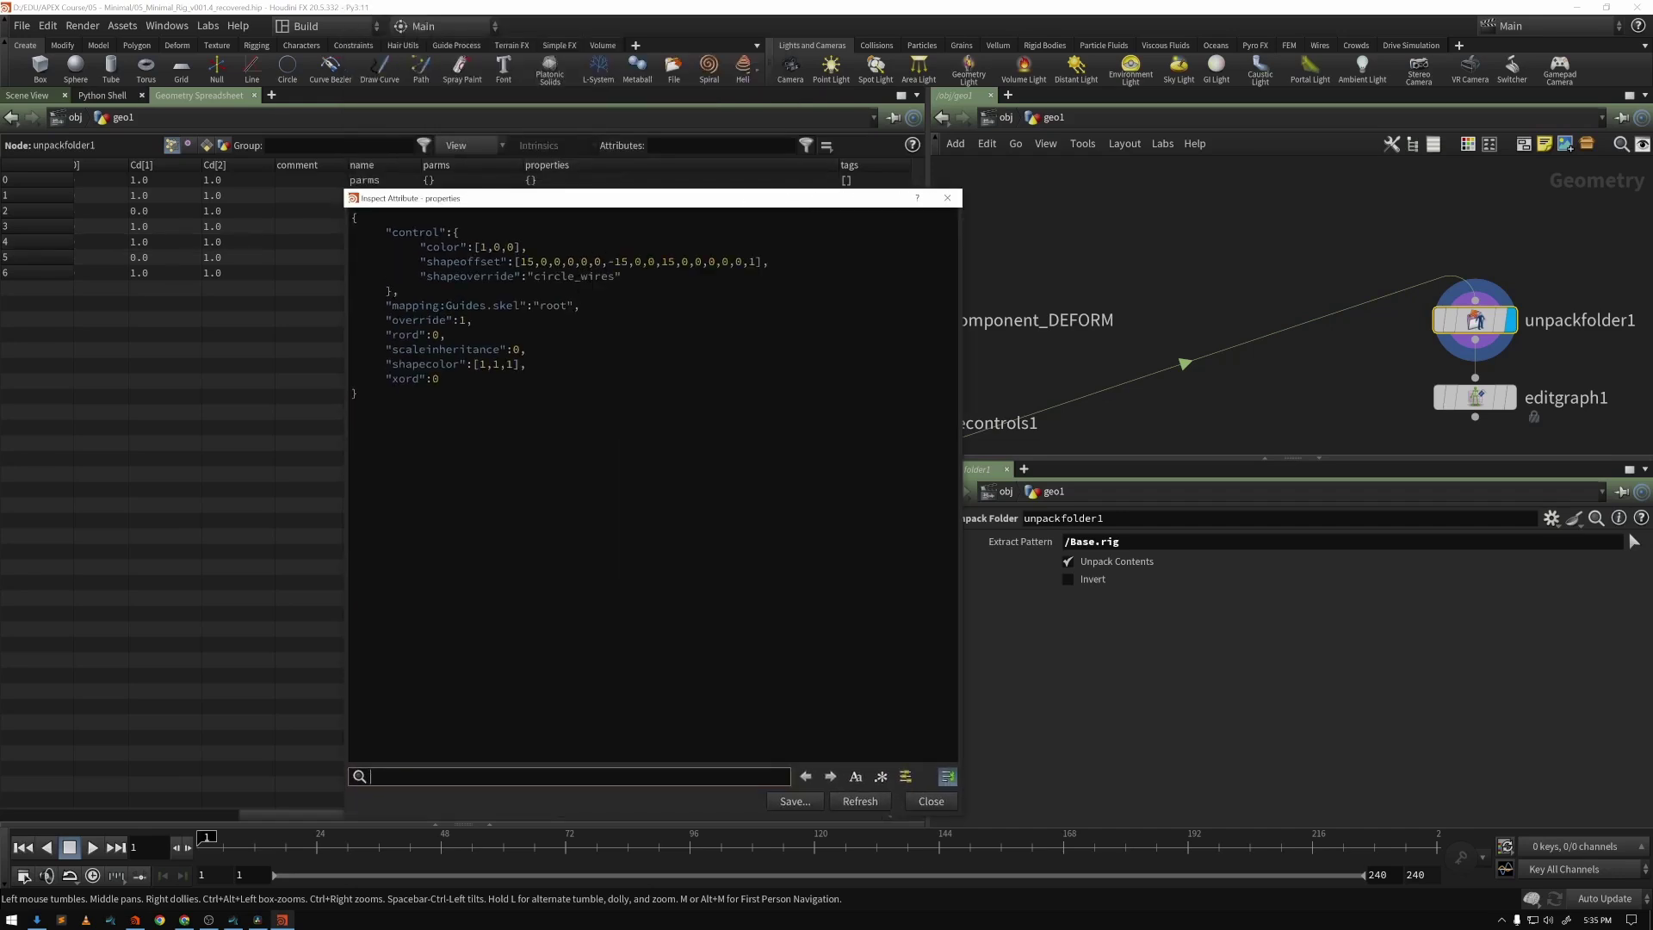
Examine the color, shapeoffset and shapeoverride entries in the root's control dictionary, and close the inspection window
{"action": "left_click_drag", "start_coordinate": [412, 232], "coordinate": [602, 276]}
{"action": "left_click", "coordinate": [561, 277]}
{"action": "left_click", "coordinate": [601, 277]}
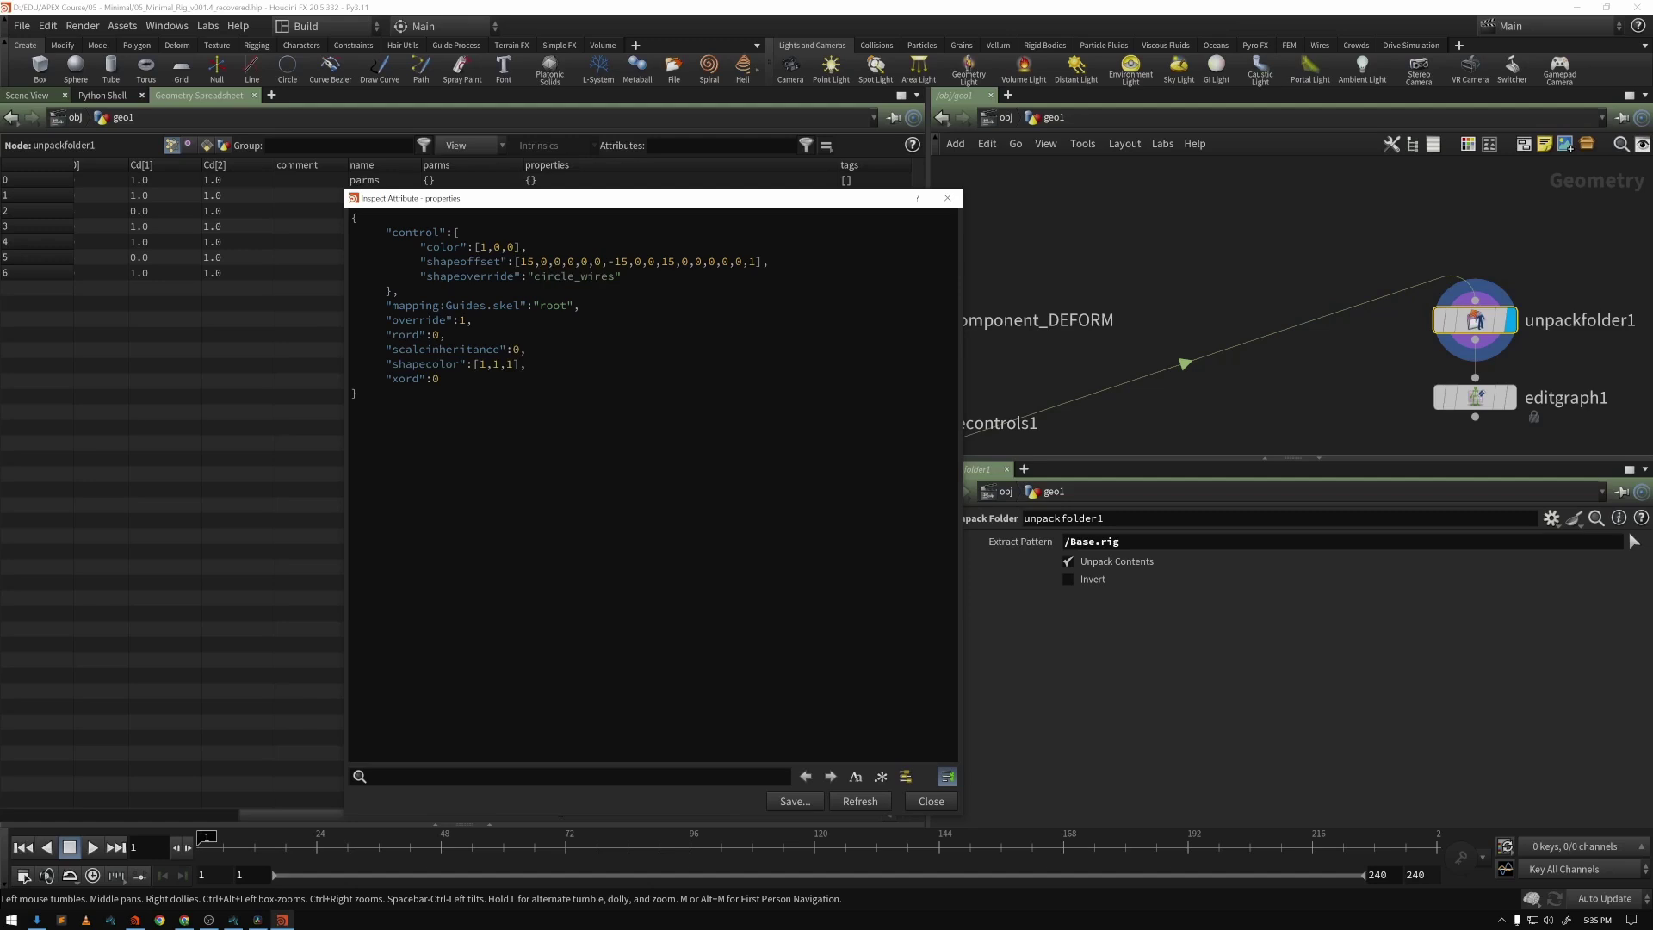
{"action": "left_click_drag", "start_coordinate": [520, 262], "coordinate": [682, 262]}
{"action": "left_click", "coordinate": [611, 262]}
{"action": "double_click", "coordinate": [482, 247]}
{"action": "left_click", "coordinate": [485, 248]}
{"action": "right_click", "coordinate": [915, 804]}
{"action": "left_click", "coordinate": [782, 730]}
{"action": "left_click_drag", "start_coordinate": [559, 197], "coordinate": [579, 246]}
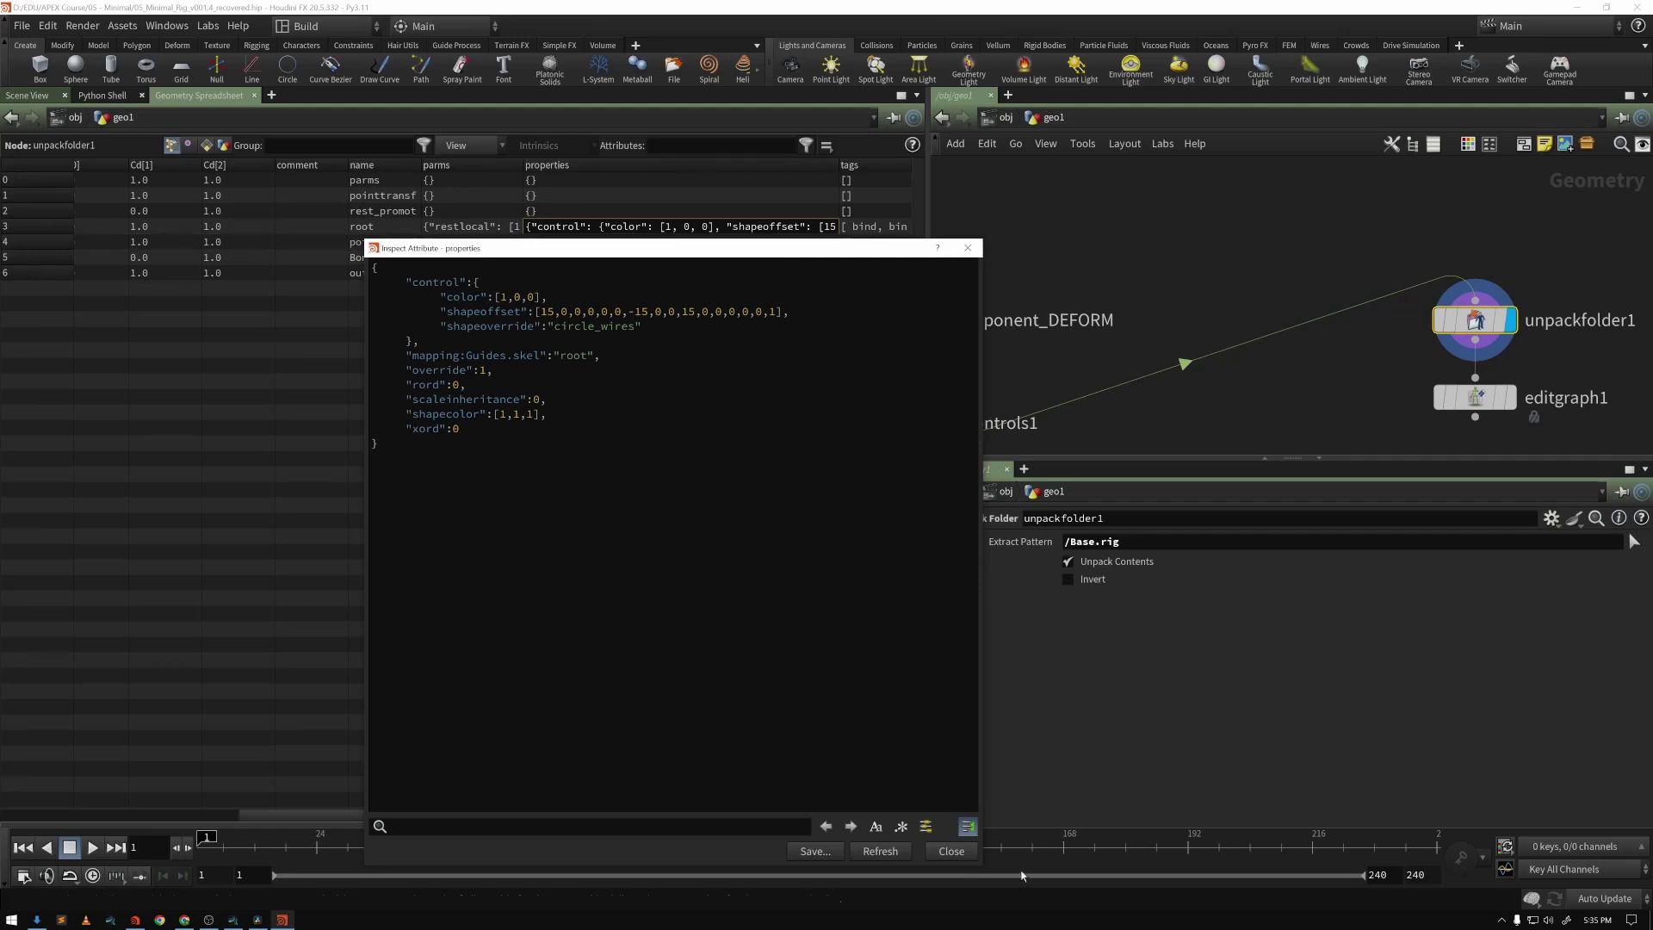
{"action": "left_click", "coordinate": [951, 851]}
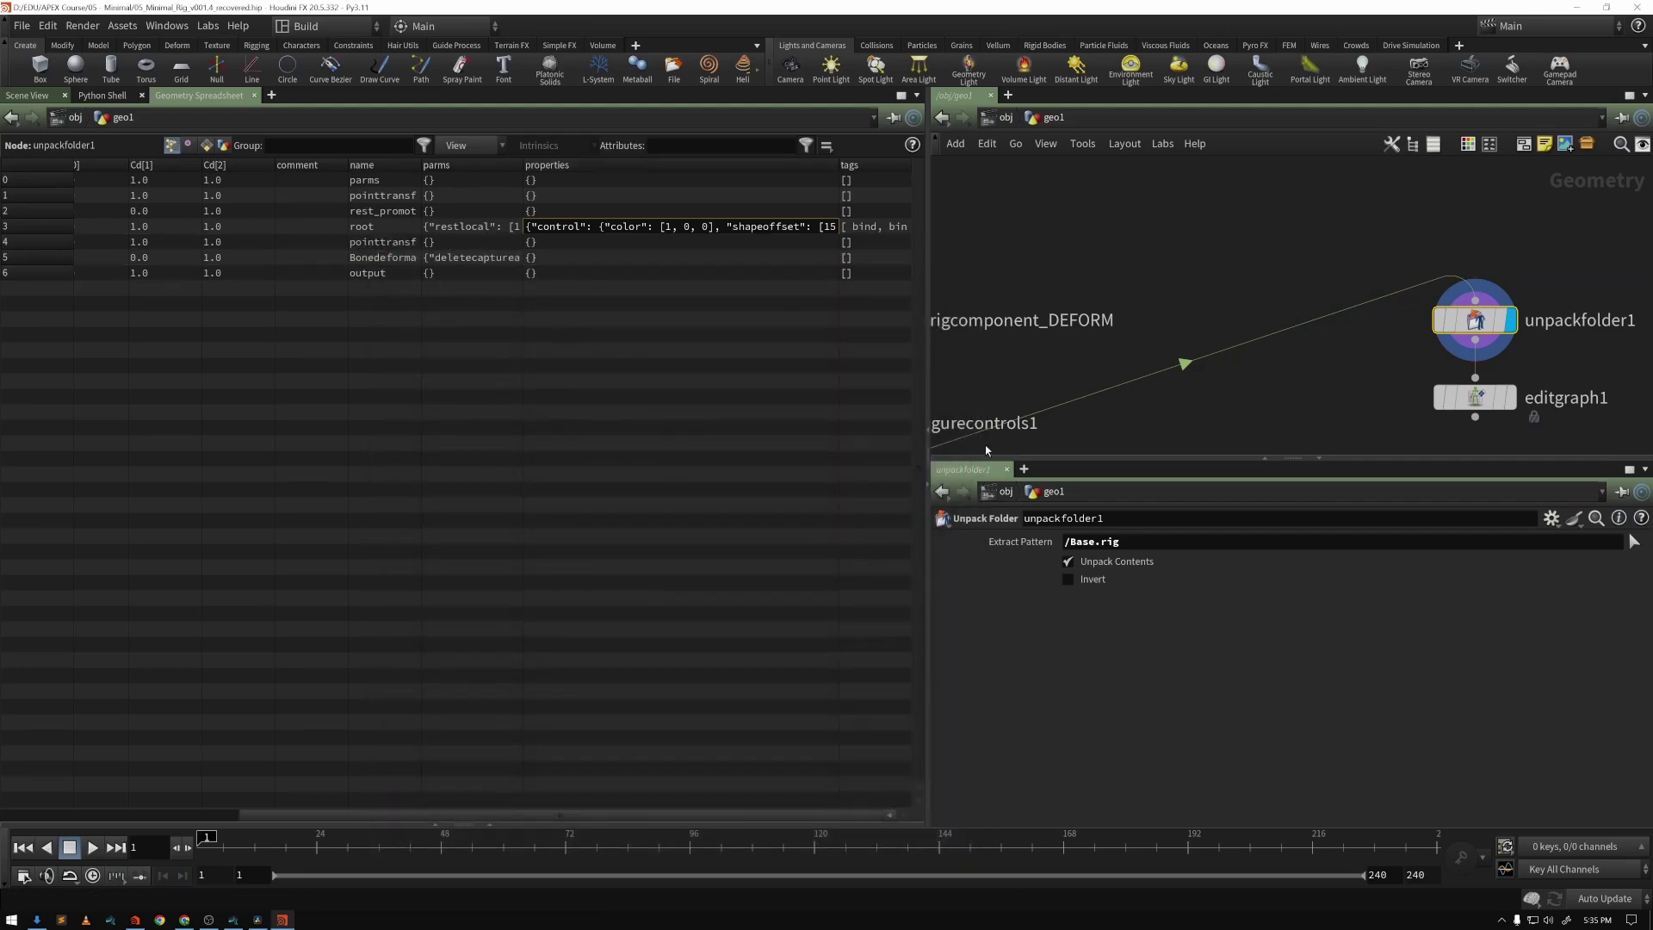
Return to the 3D viewport and display the configurecontrols1 node with its rig control
{"action": "scroll", "coordinate": [1188, 293], "scroll_direction": "down", "scroll_amount": 3}
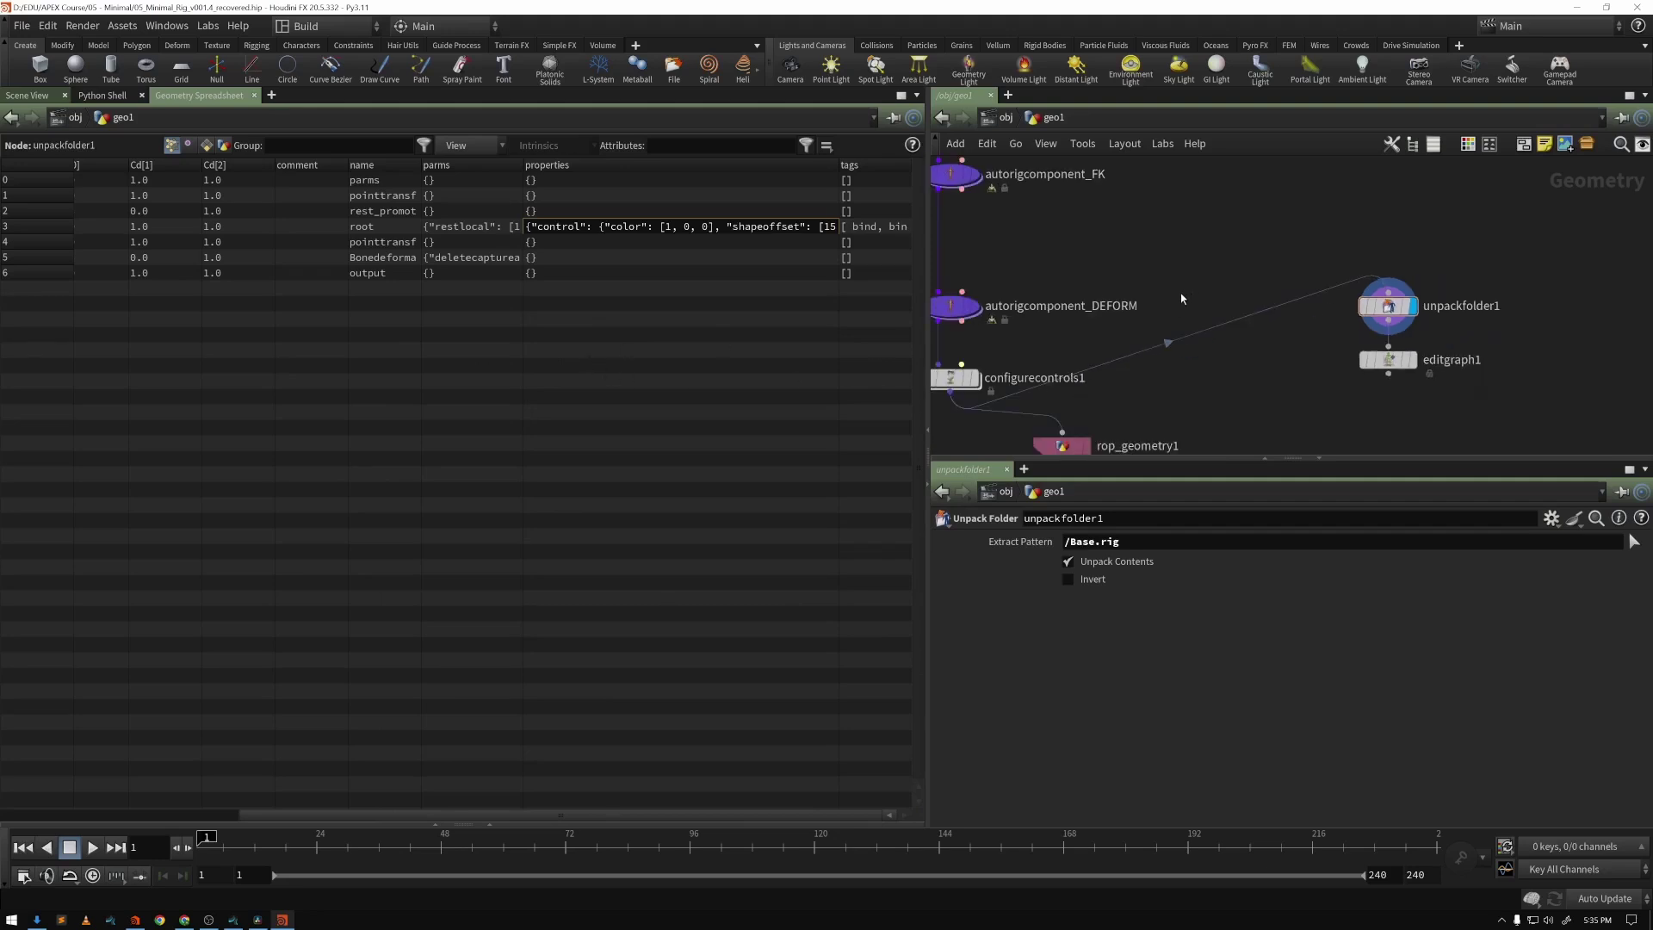
{"action": "middle_click_drag", "start_coordinate": [1174, 313], "coordinate": [1286, 381]}
{"action": "middle_click_drag", "start_coordinate": [1163, 372], "coordinate": [1177, 325]}
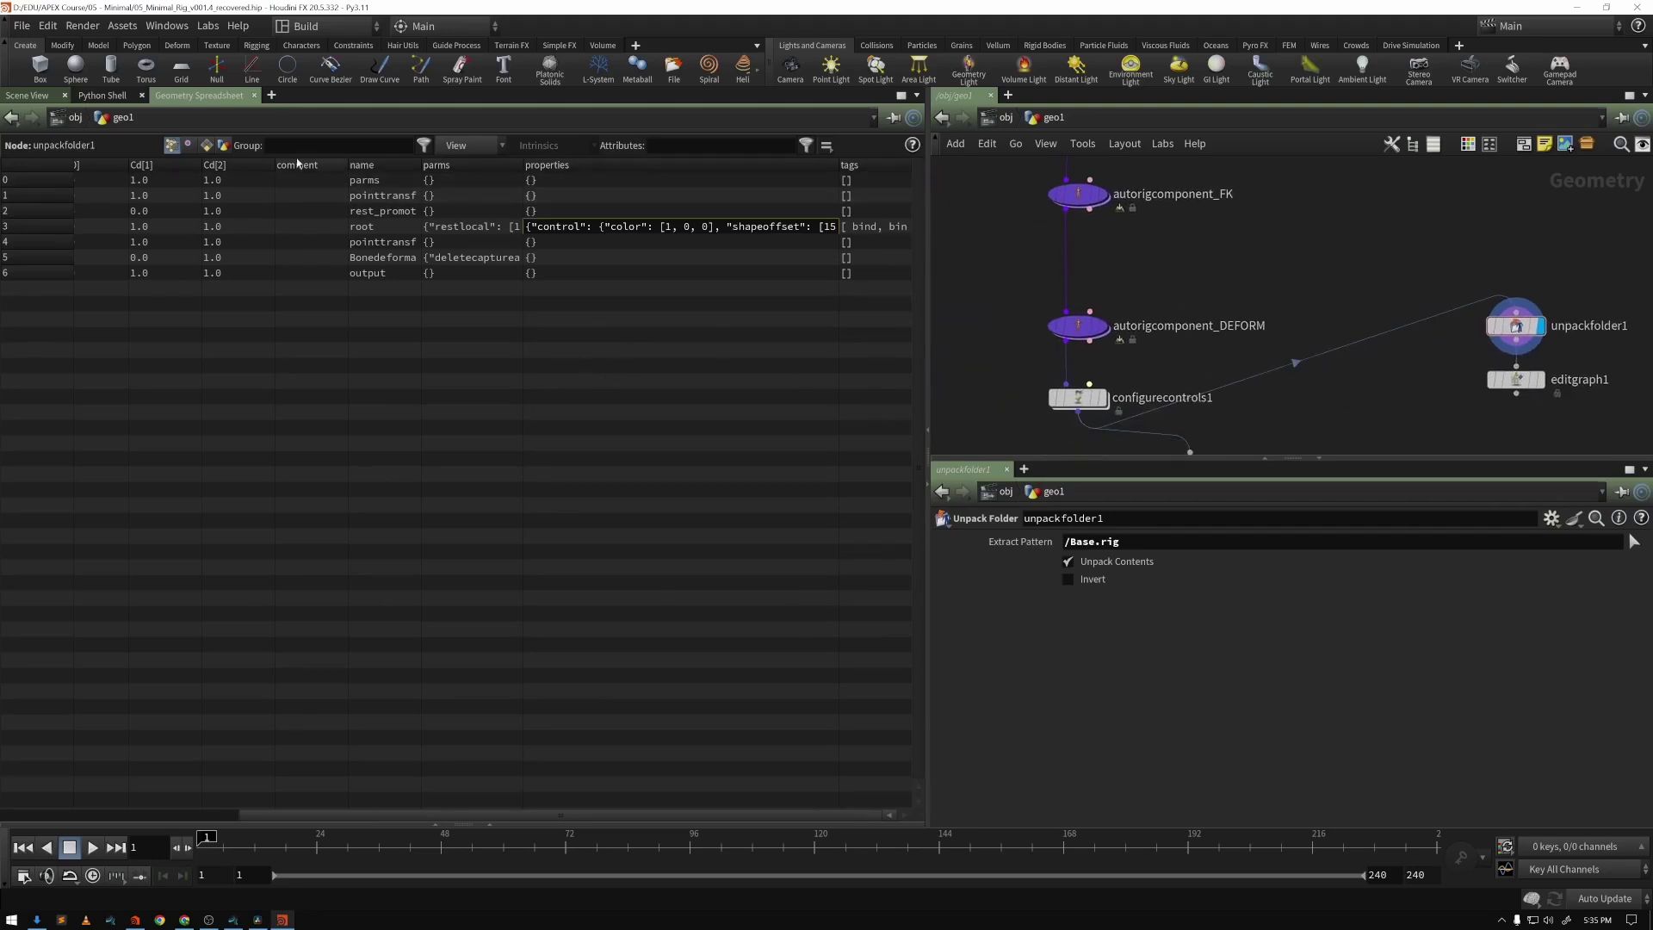
{"action": "left_click", "coordinate": [43, 101]}
{"action": "key", "text": "Escape"}
{"action": "left_click_drag", "start_coordinate": [402, 358], "coordinate": [568, 373]}
{"action": "middle_click_drag", "start_coordinate": [568, 372], "coordinate": [607, 332]}
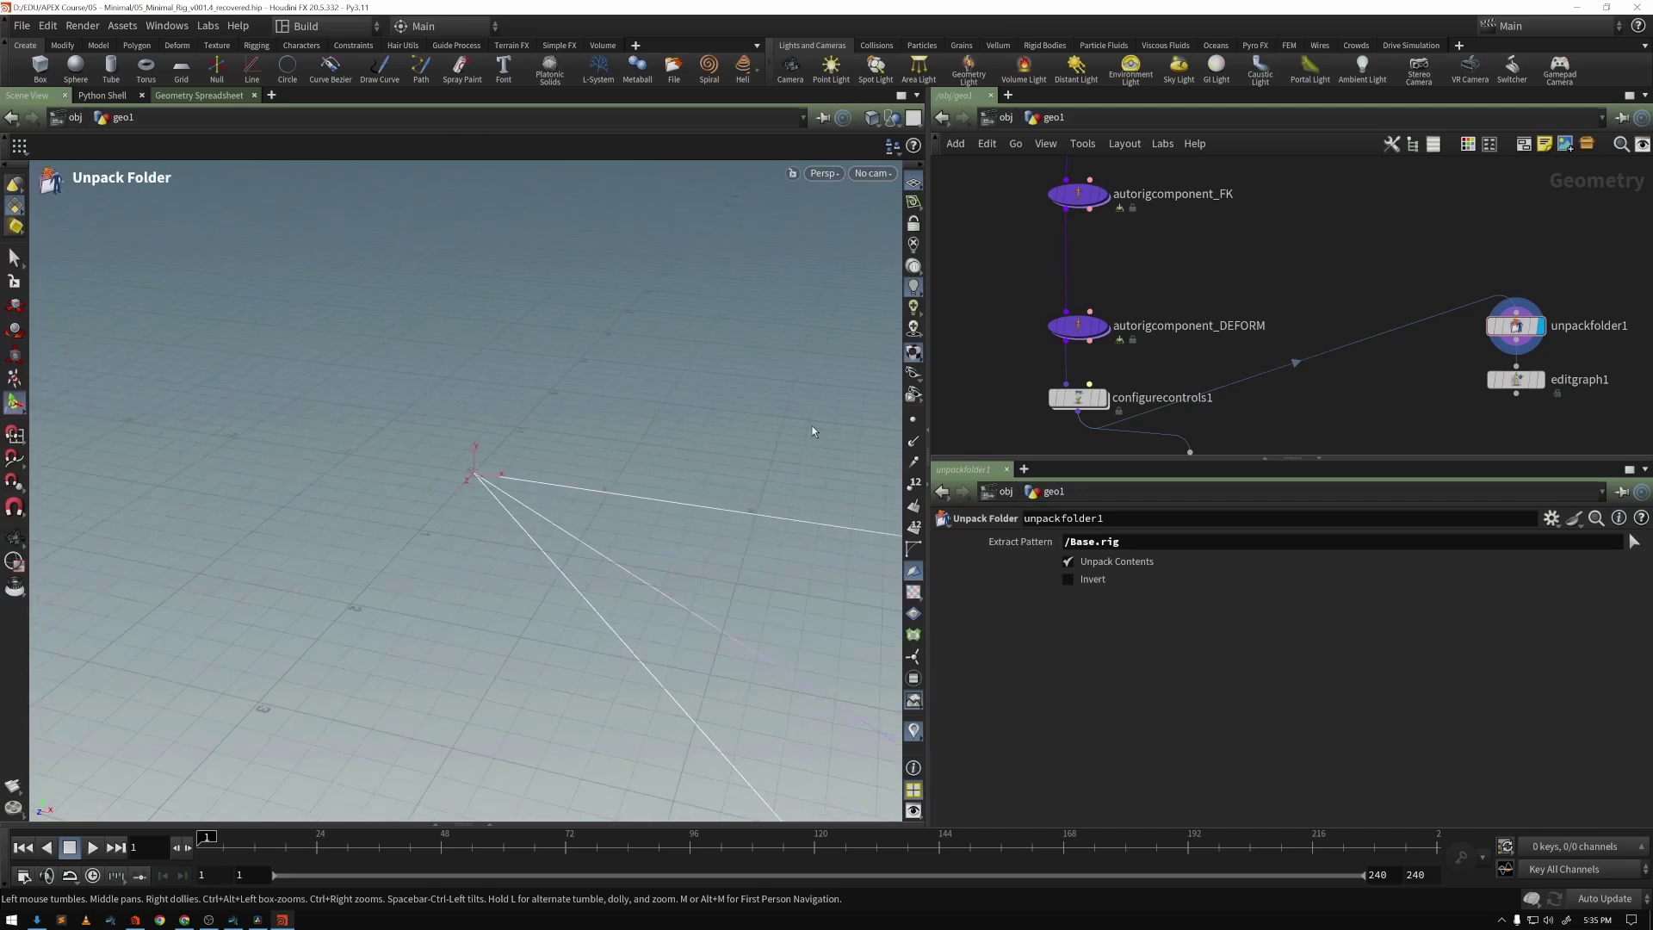
{"action": "right_click_drag", "start_coordinate": [581, 420], "coordinate": [521, 433], "text": "alt"}
{"action": "left_click_drag", "start_coordinate": [521, 433], "coordinate": [304, 405]}
{"action": "key", "text": "Return"}
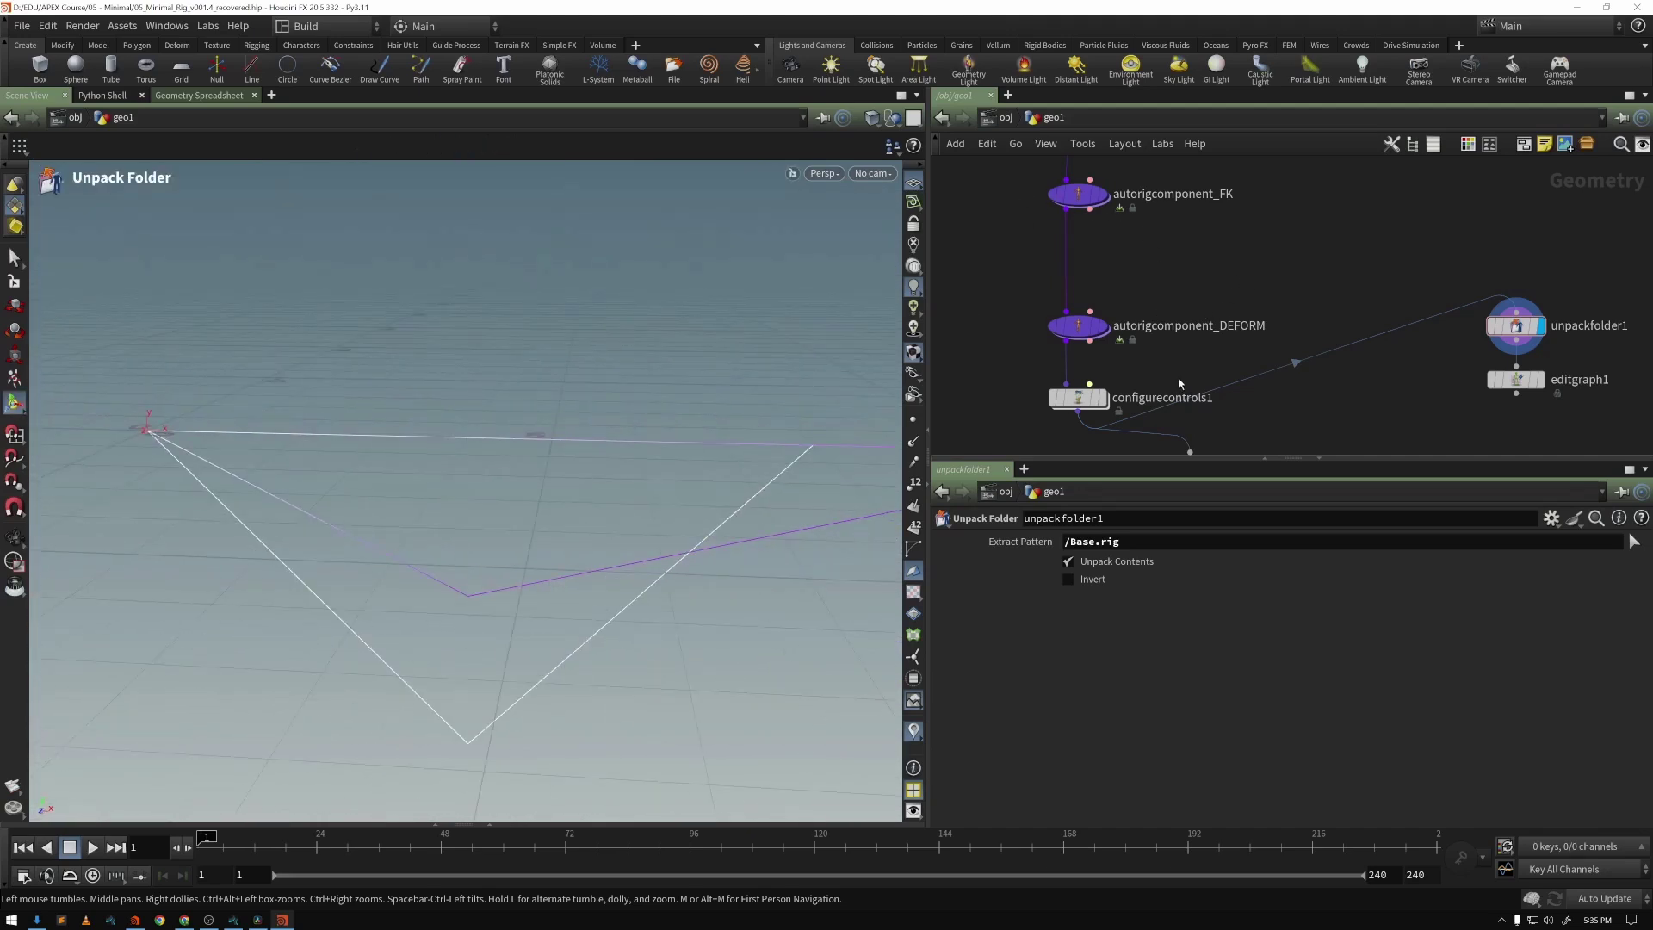
{"action": "left_click", "coordinate": [1100, 397]}
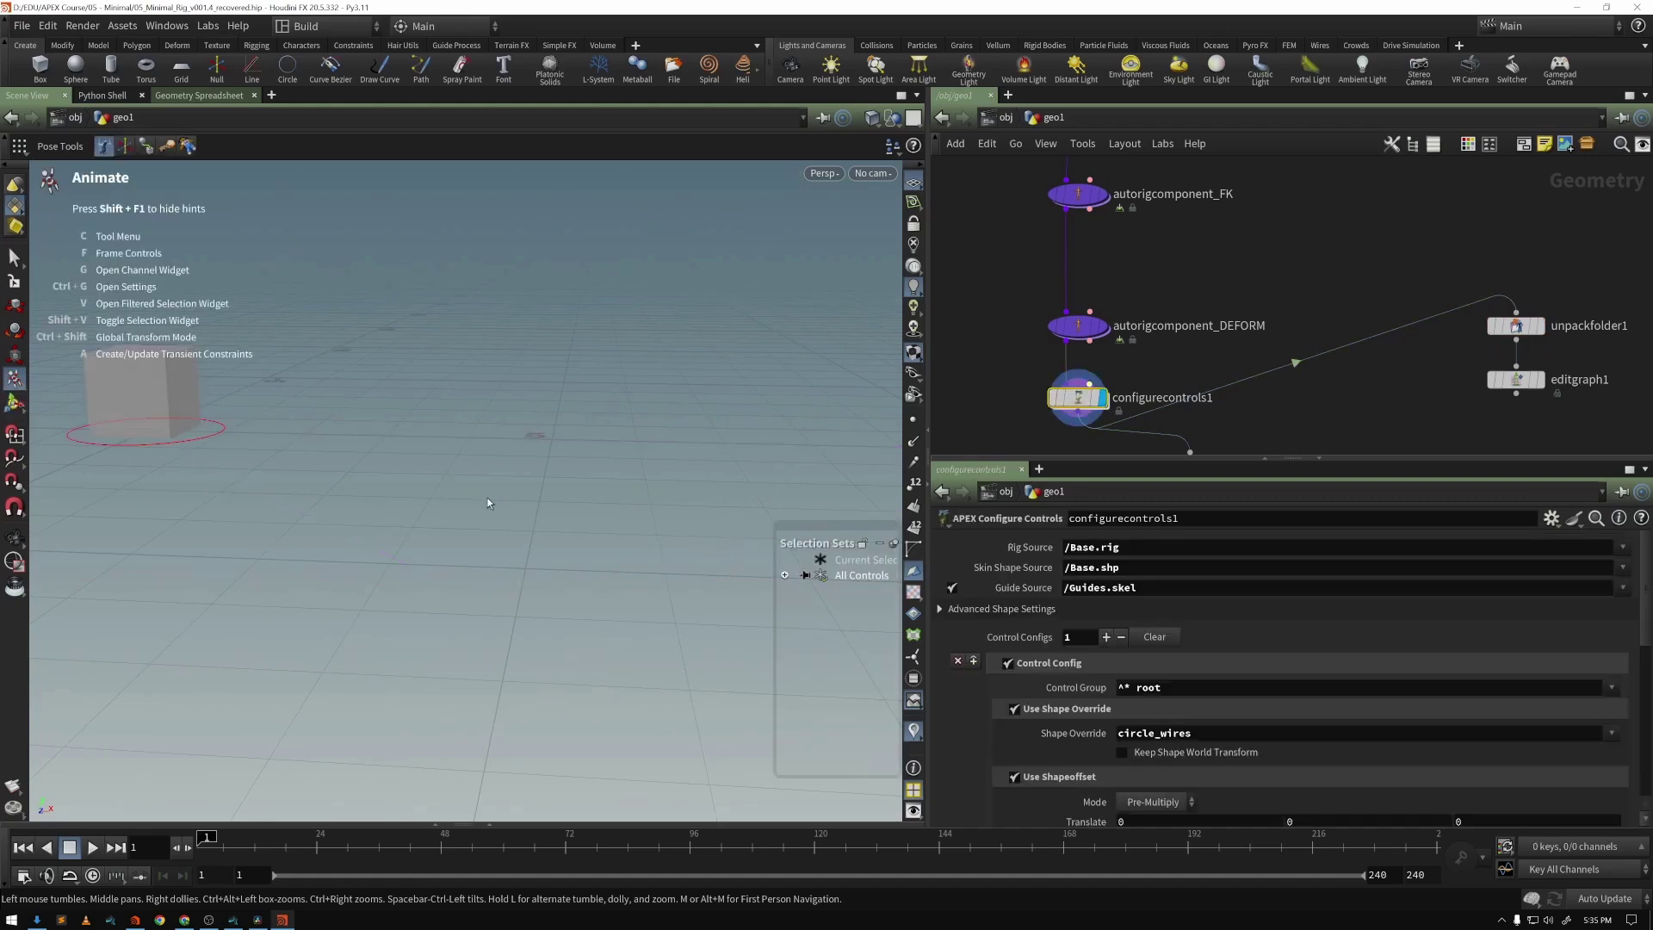
Inspect the APEX graph of autorigcomponent_DEFORM in a pane below the viewport, and collapse that pane again
{"action": "left_click", "coordinate": [491, 825]}
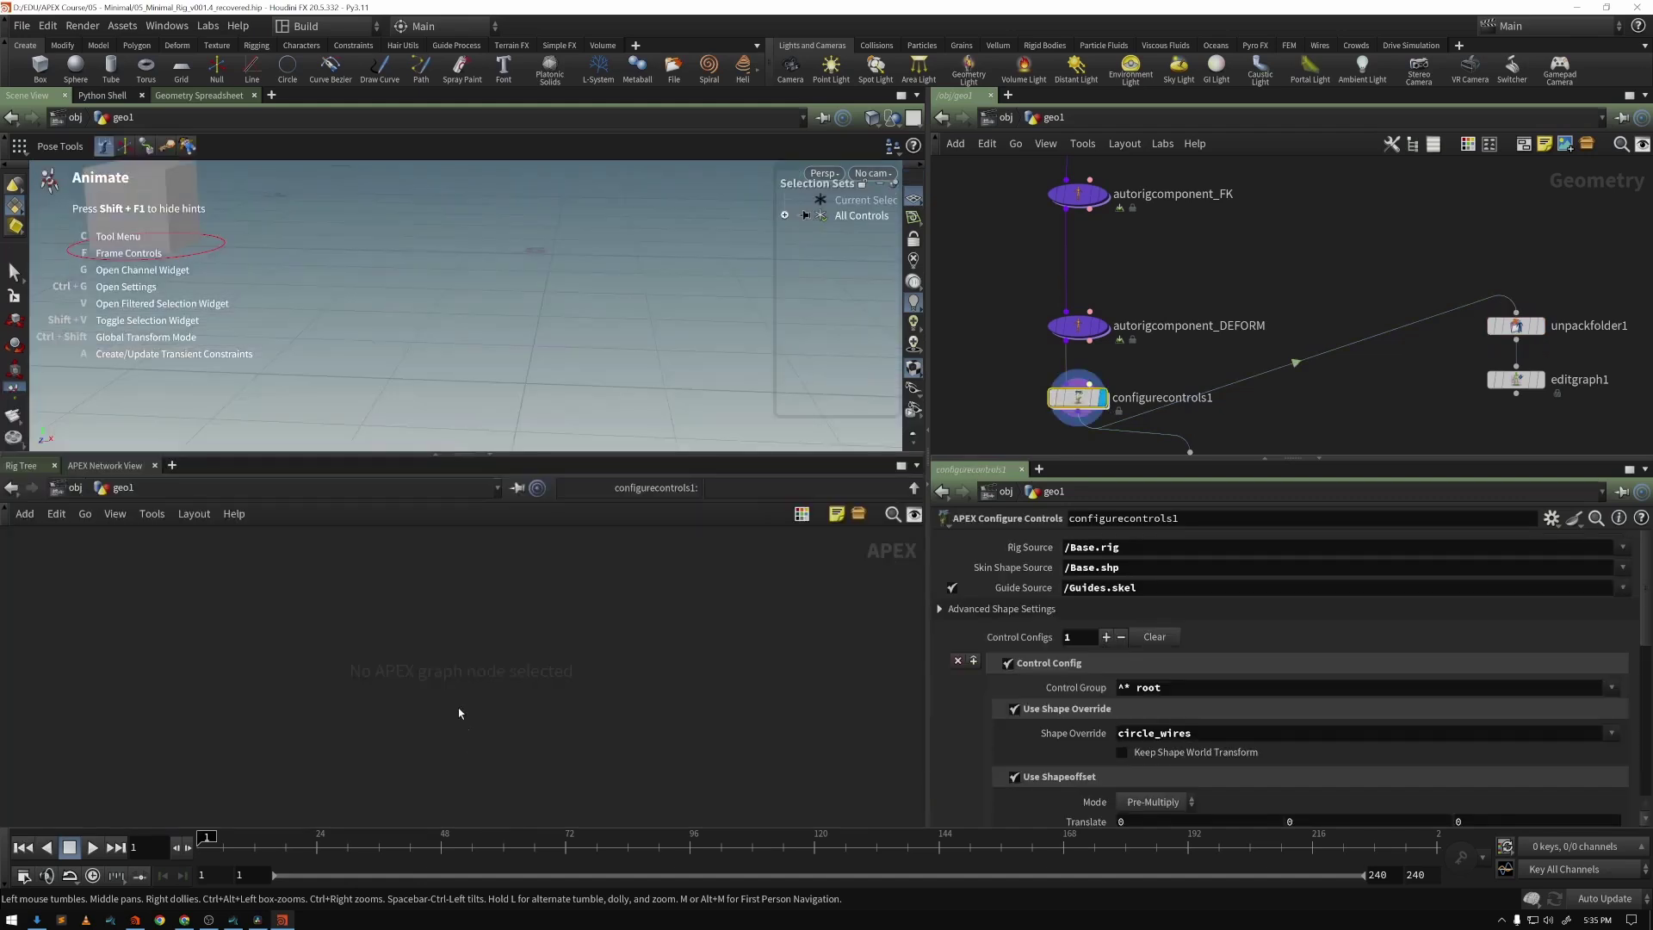
{"action": "left_click", "coordinate": [1081, 332]}
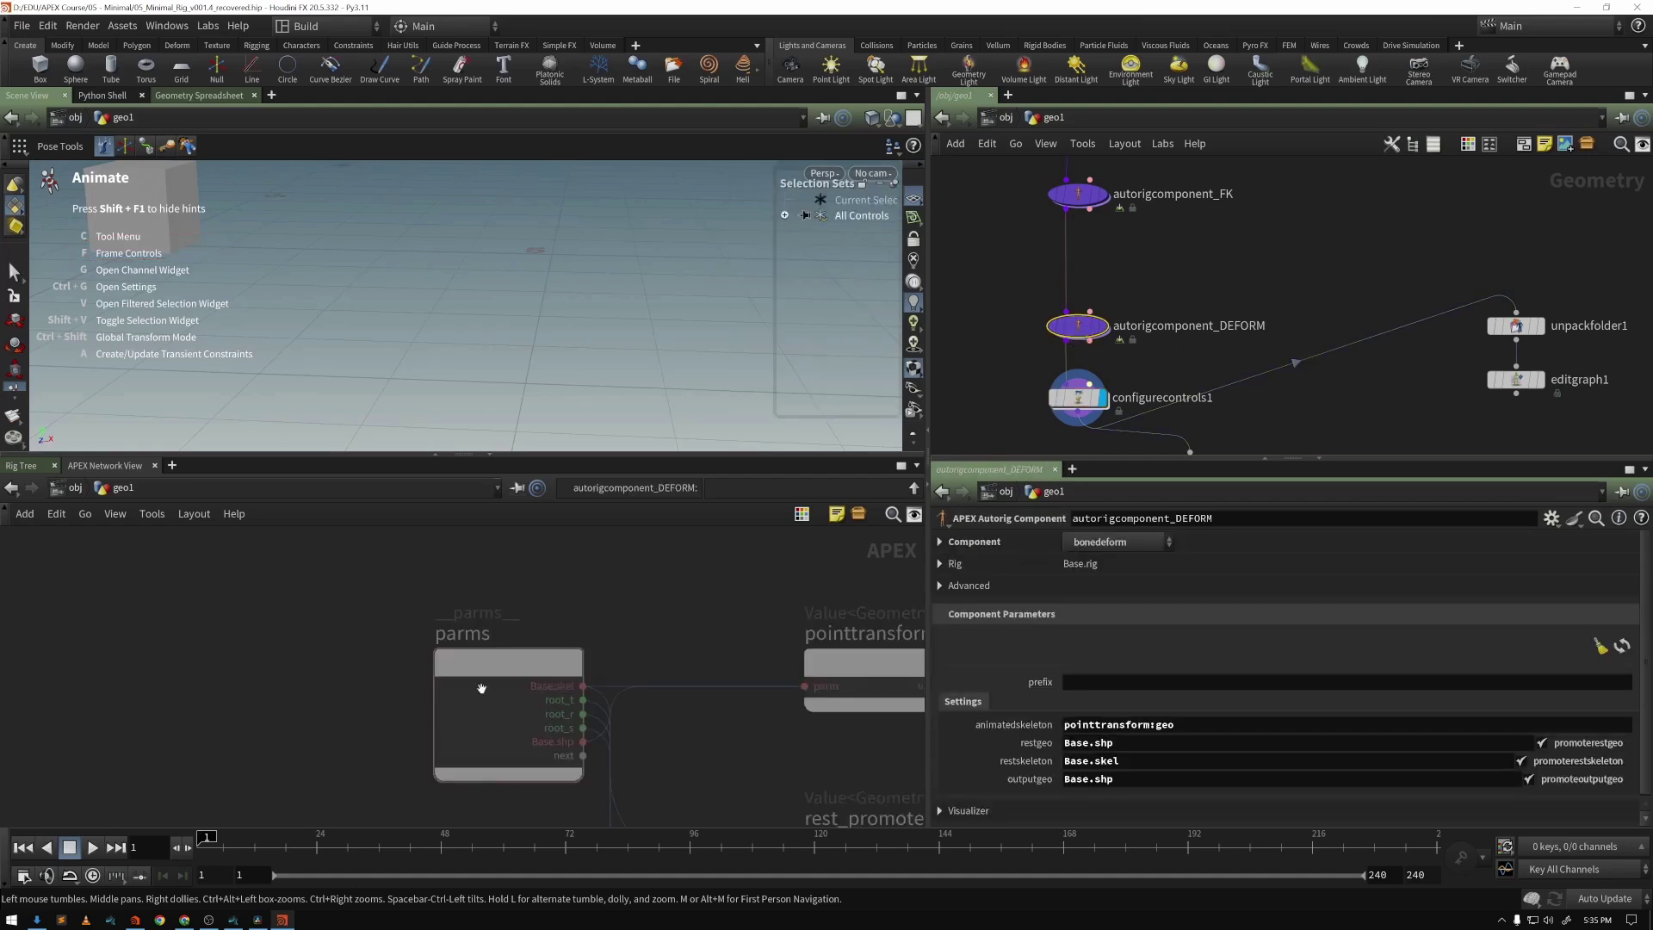
{"action": "scroll", "coordinate": [516, 687], "scroll_direction": "down", "scroll_amount": 10}
{"action": "middle_click_drag", "start_coordinate": [462, 667], "coordinate": [430, 654]}
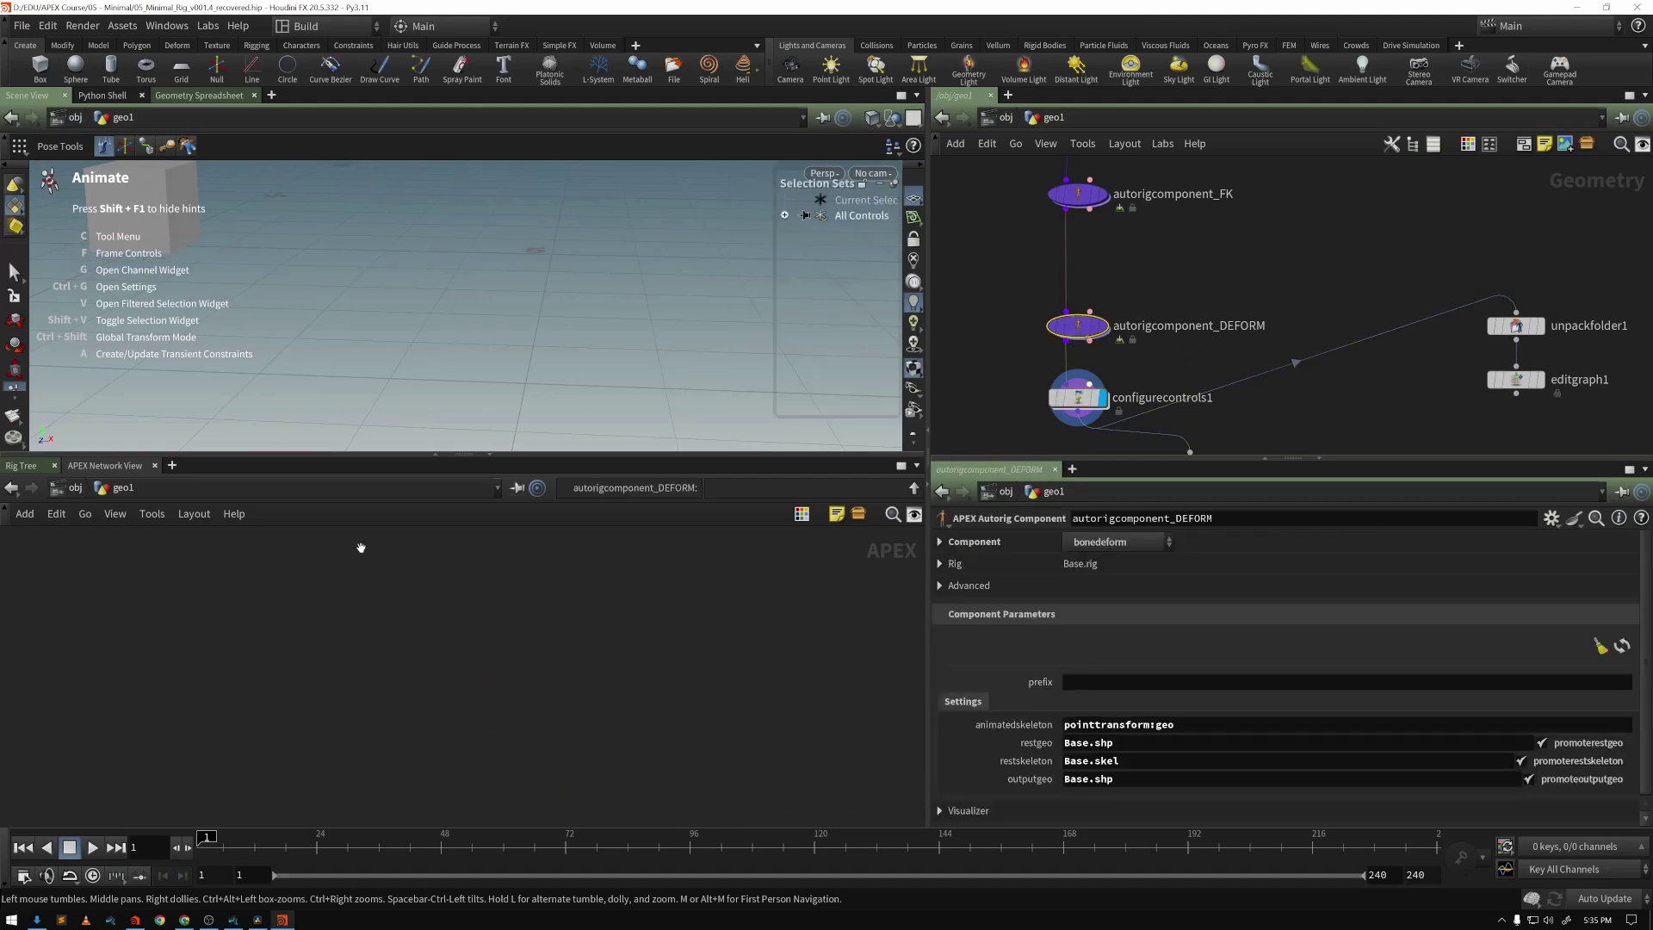
{"action": "key", "text": "h"}
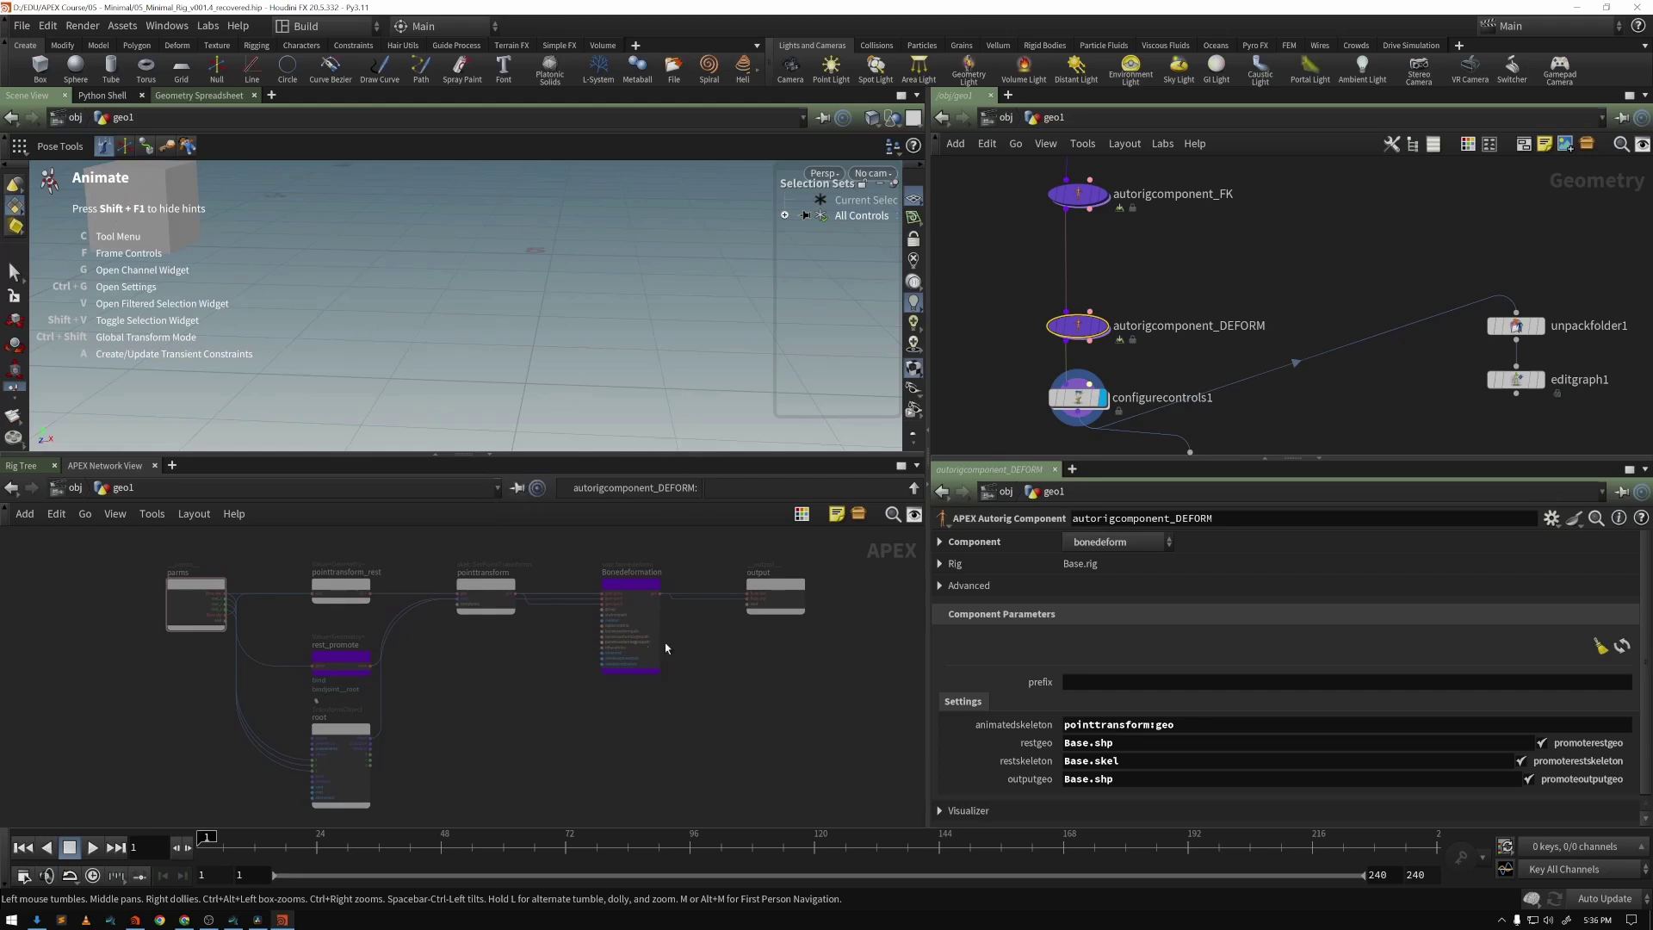
{"action": "left_click", "coordinate": [489, 454]}
Leave the Animate state and frame the cube in the viewport
{"action": "middle_click_drag", "start_coordinate": [1256, 424], "coordinate": [1348, 316]}
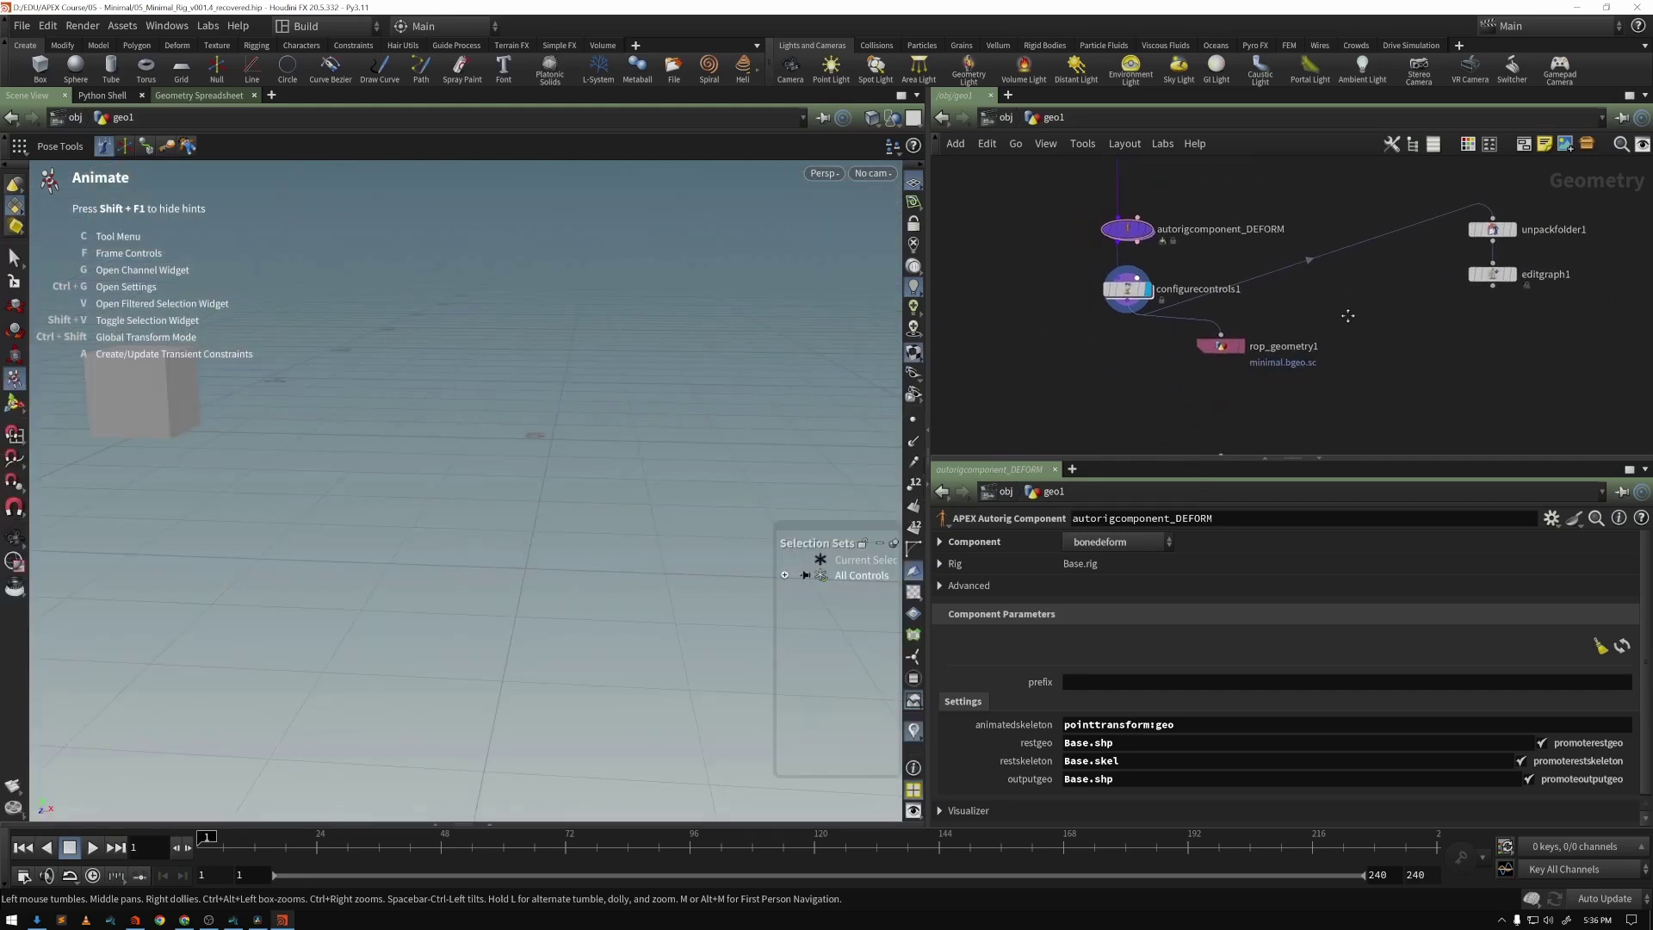
{"action": "key", "text": "Escape"}
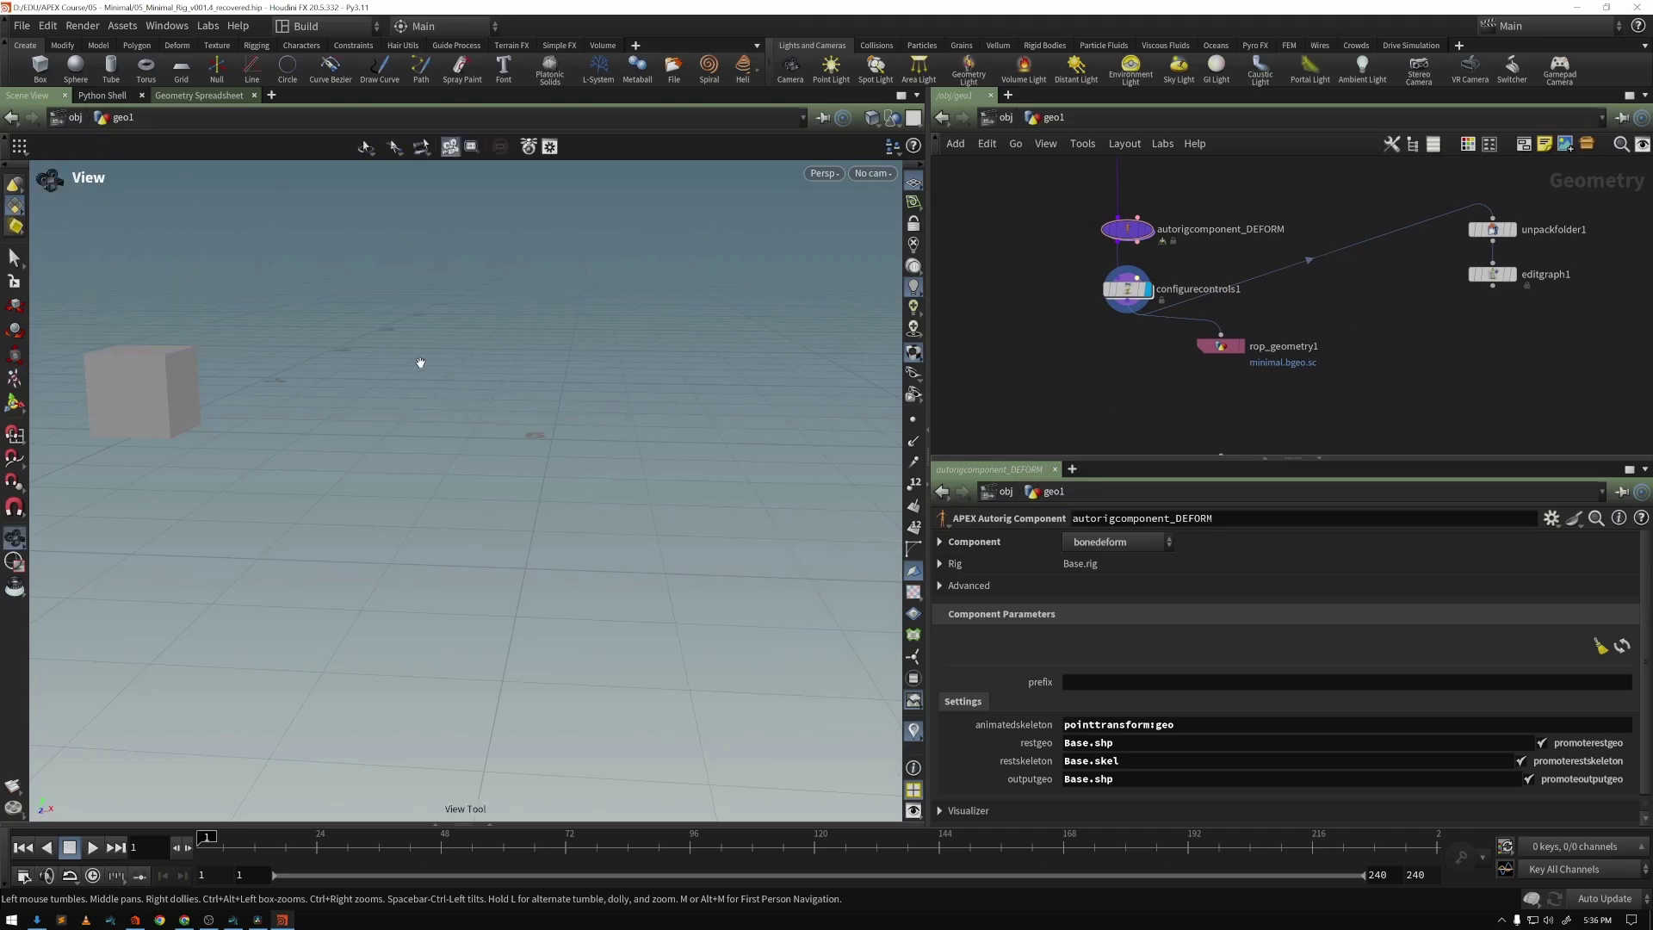
{"action": "key", "text": "space+f"}
{"action": "left_click_drag", "start_coordinate": [517, 377], "coordinate": [634, 361]}
{"action": "scroll", "coordinate": [635, 361], "scroll_direction": "down", "scroll_amount": 3}
{"action": "middle_click_drag", "start_coordinate": [637, 361], "coordinate": [581, 436]}
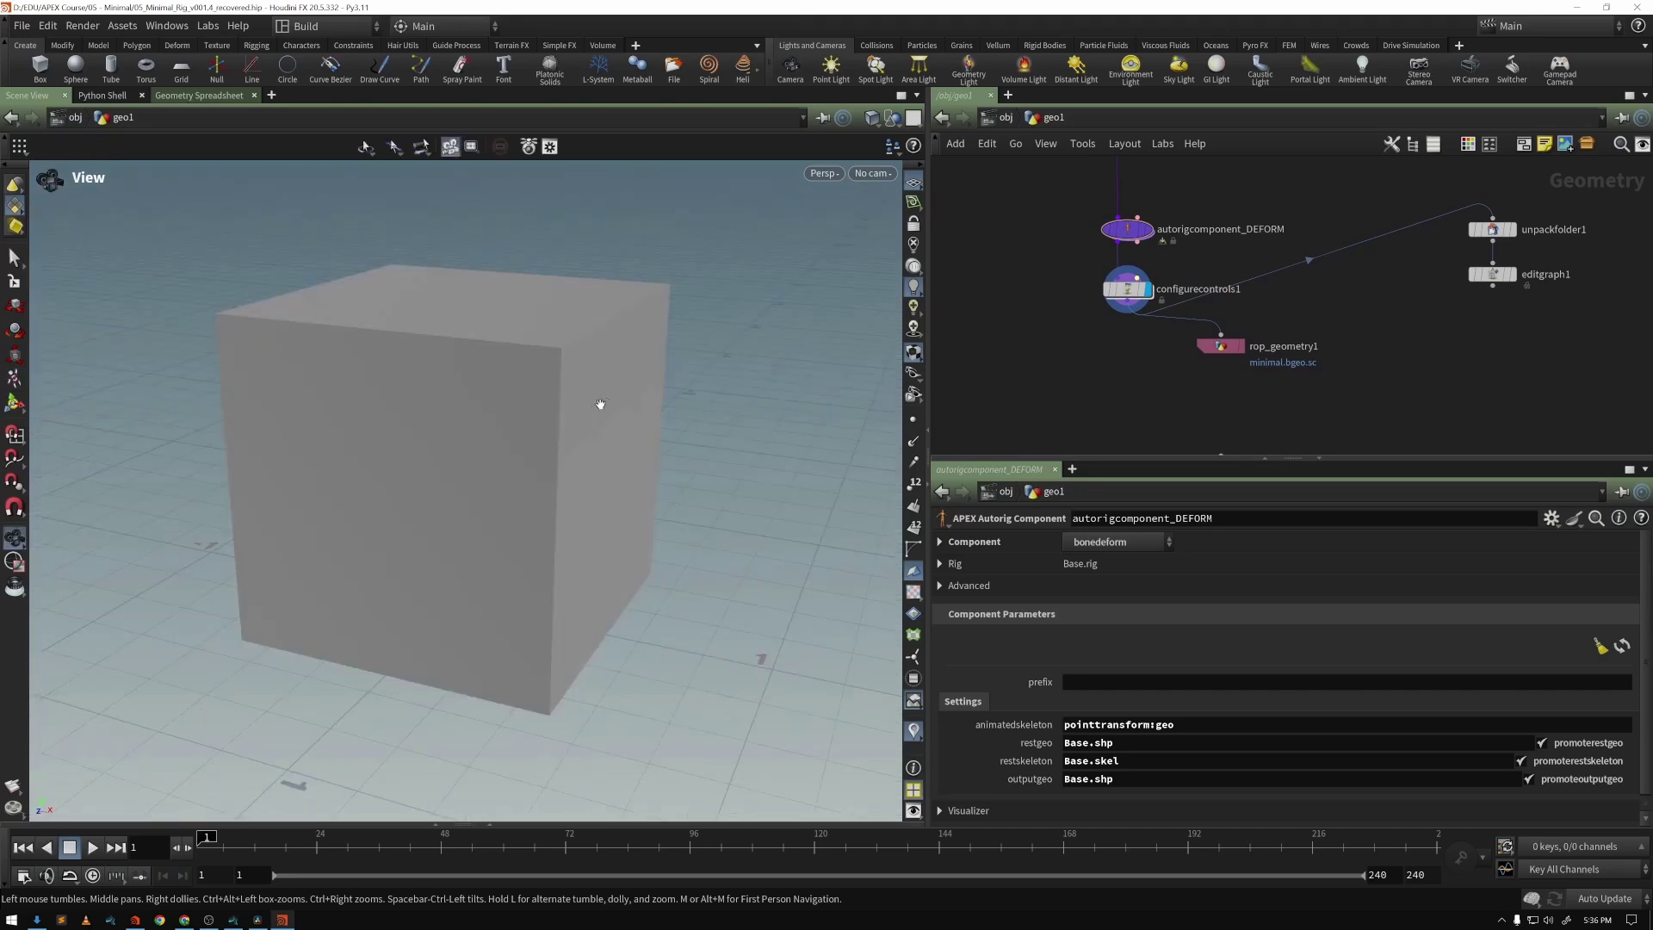
{"action": "left_click_drag", "start_coordinate": [605, 402], "coordinate": [580, 431]}
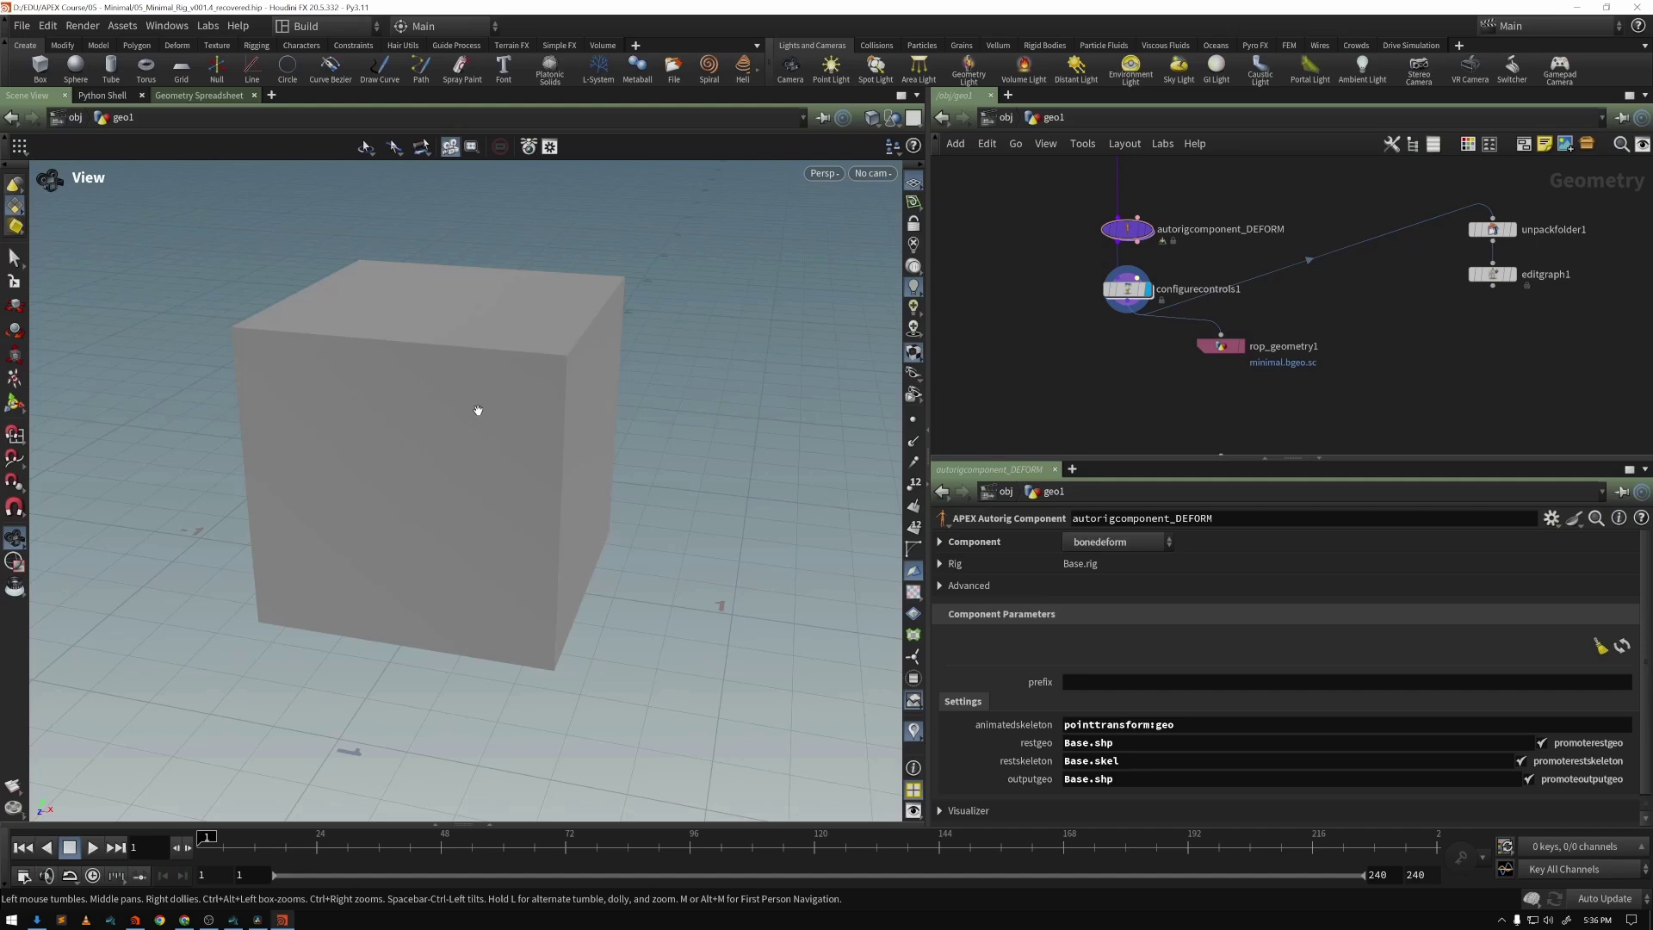
Select the rop_geometry1 node and examine the path and extension of its output file
{"action": "left_click", "coordinate": [1228, 348]}
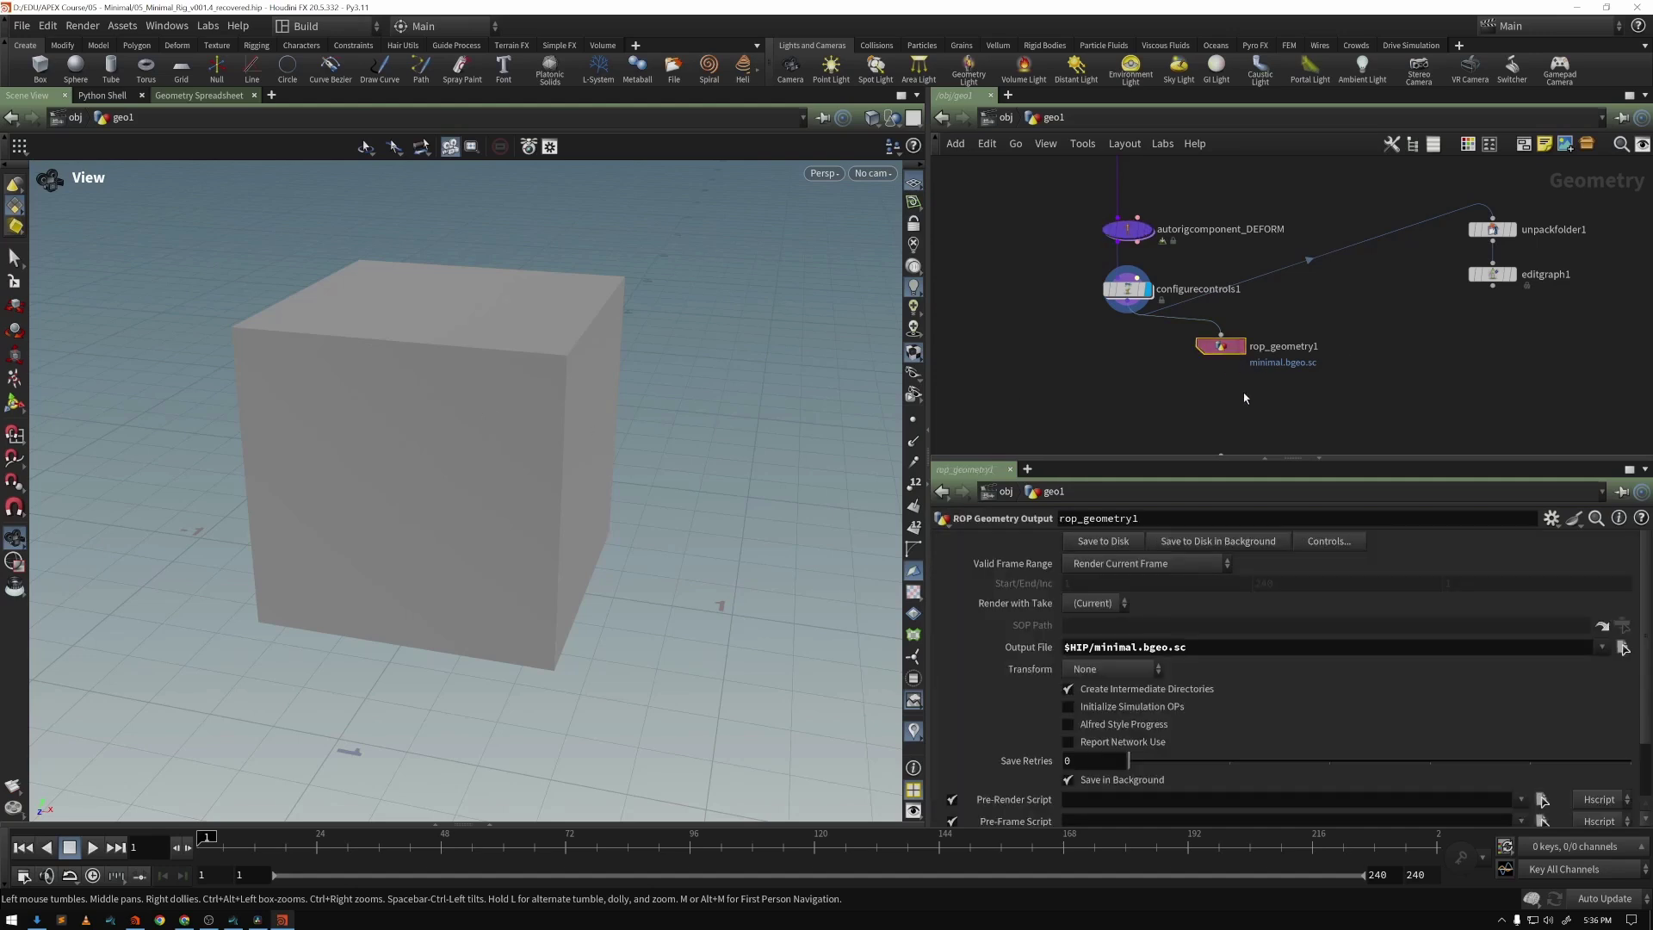
{"action": "left_click_drag", "start_coordinate": [775, 384], "coordinate": [643, 353]}
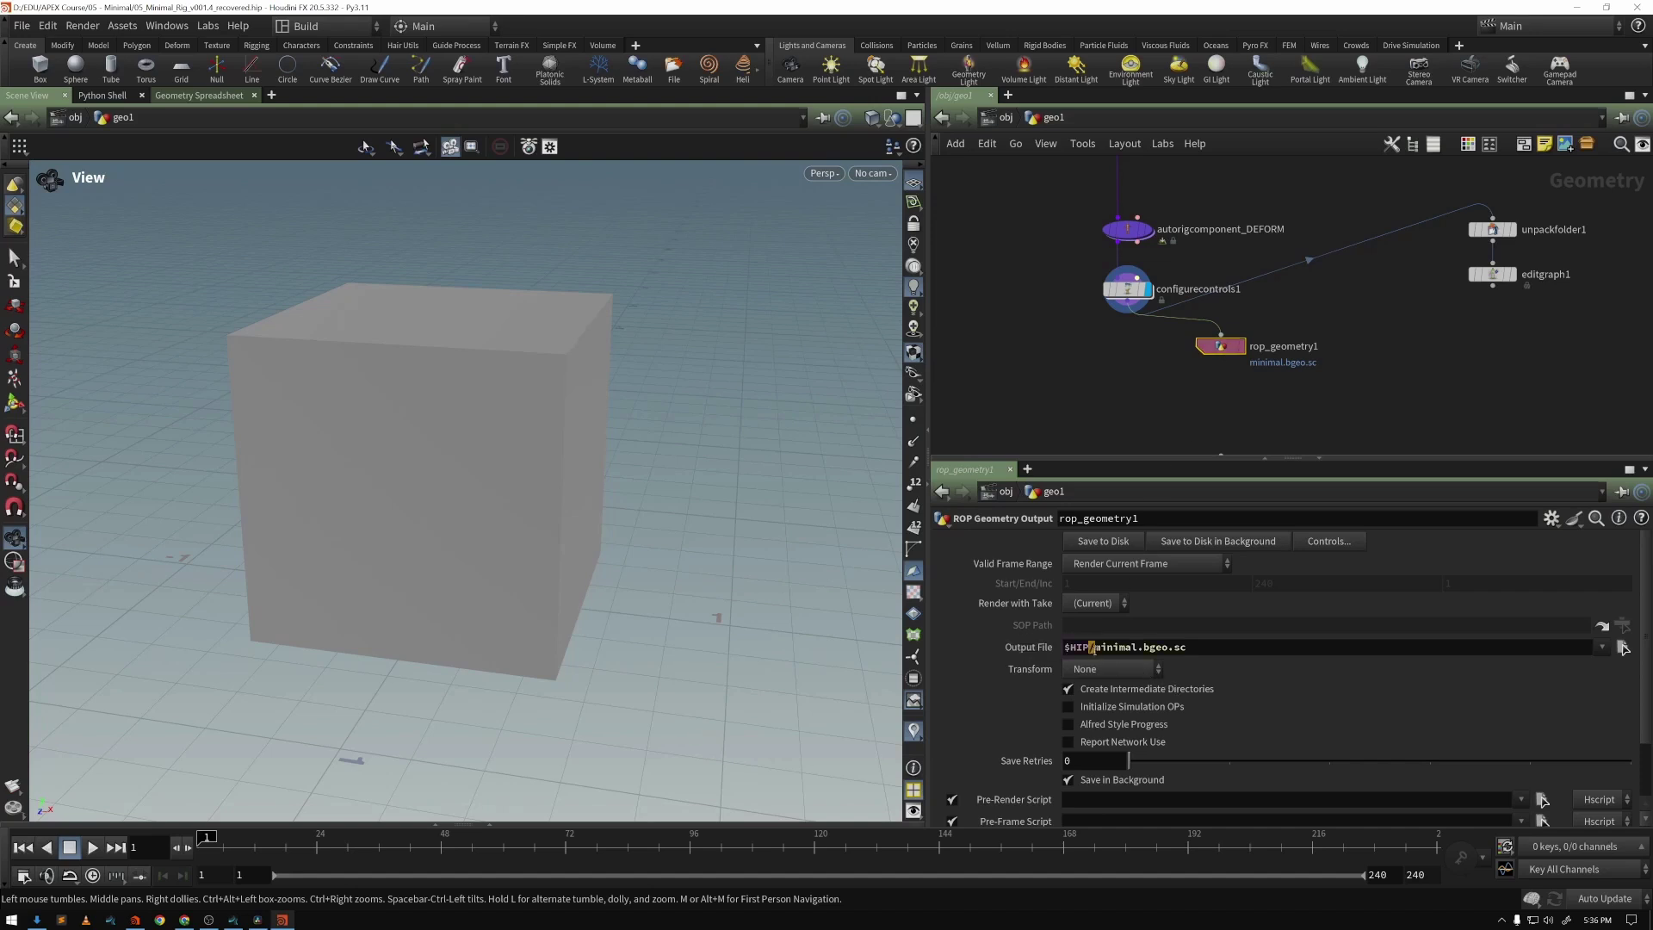
{"action": "left_click_drag", "start_coordinate": [1090, 653], "coordinate": [1206, 651]}
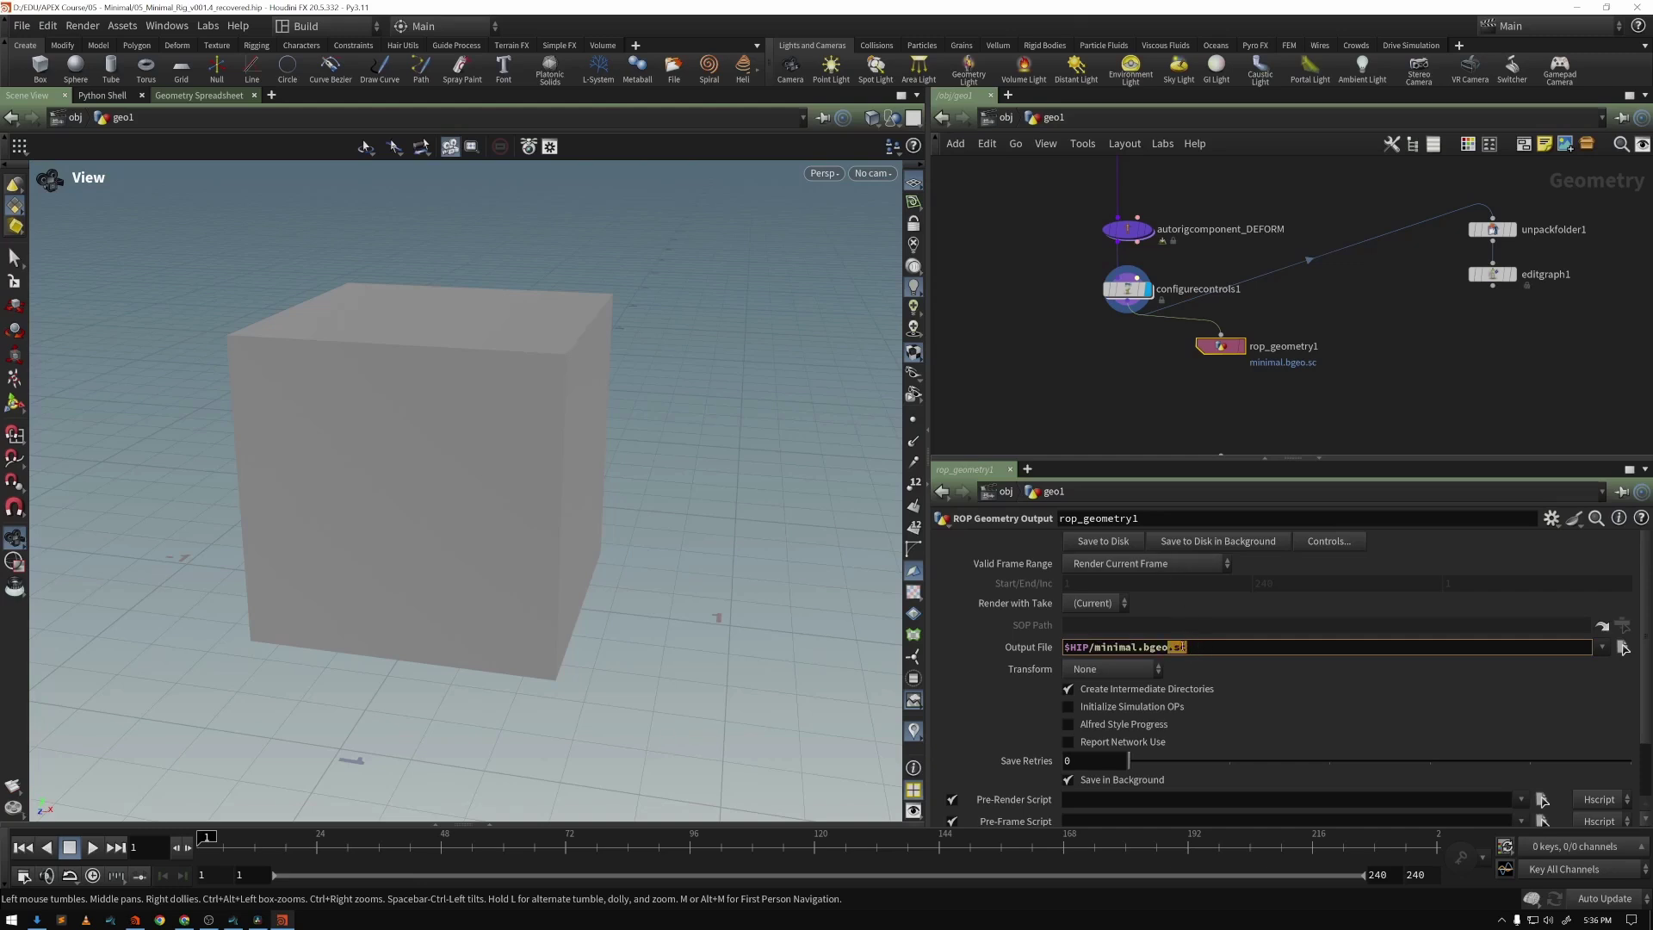
{"action": "left_click", "coordinate": [1156, 651]}
Display the file1 node that reads minimal.bgeo.sc, and bring its downstream scene nodes into view
{"action": "left_click", "coordinate": [1076, 355]}
{"action": "middle_click_drag", "start_coordinate": [1113, 401], "coordinate": [1113, 324]}
{"action": "scroll", "coordinate": [1119, 324], "scroll_direction": "up", "scroll_amount": 4}
{"action": "left_click", "coordinate": [1291, 437]}
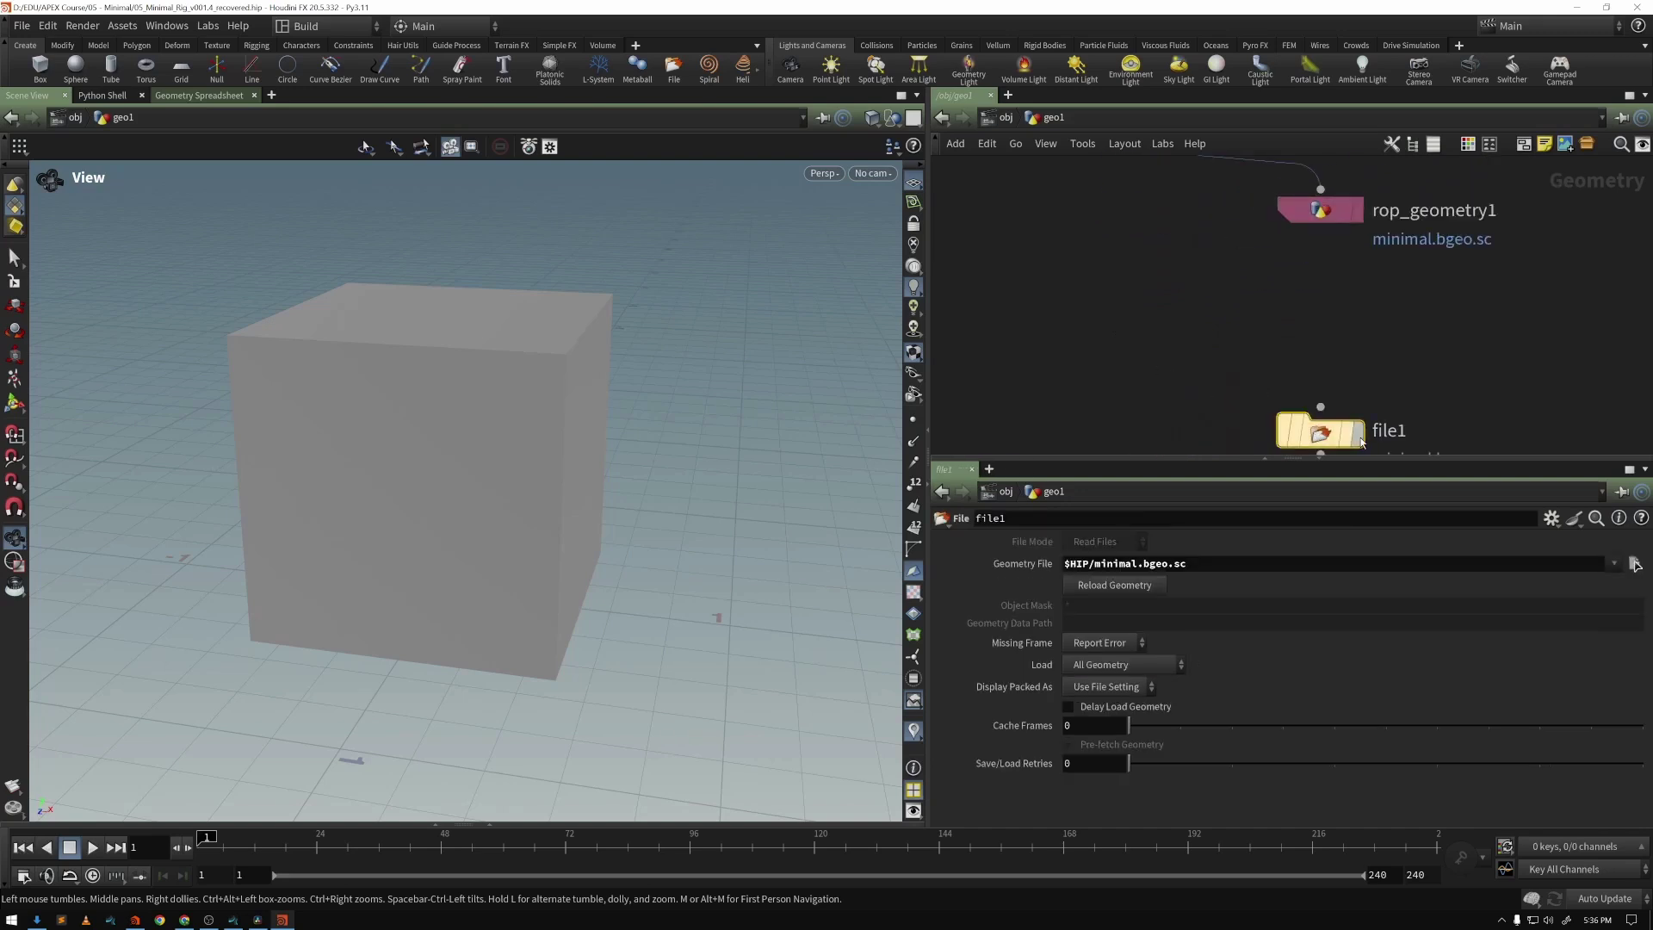
{"action": "middle_click_drag", "start_coordinate": [1292, 441], "coordinate": [1179, 258]}
{"action": "left_click_drag", "start_coordinate": [763, 339], "coordinate": [552, 482]}
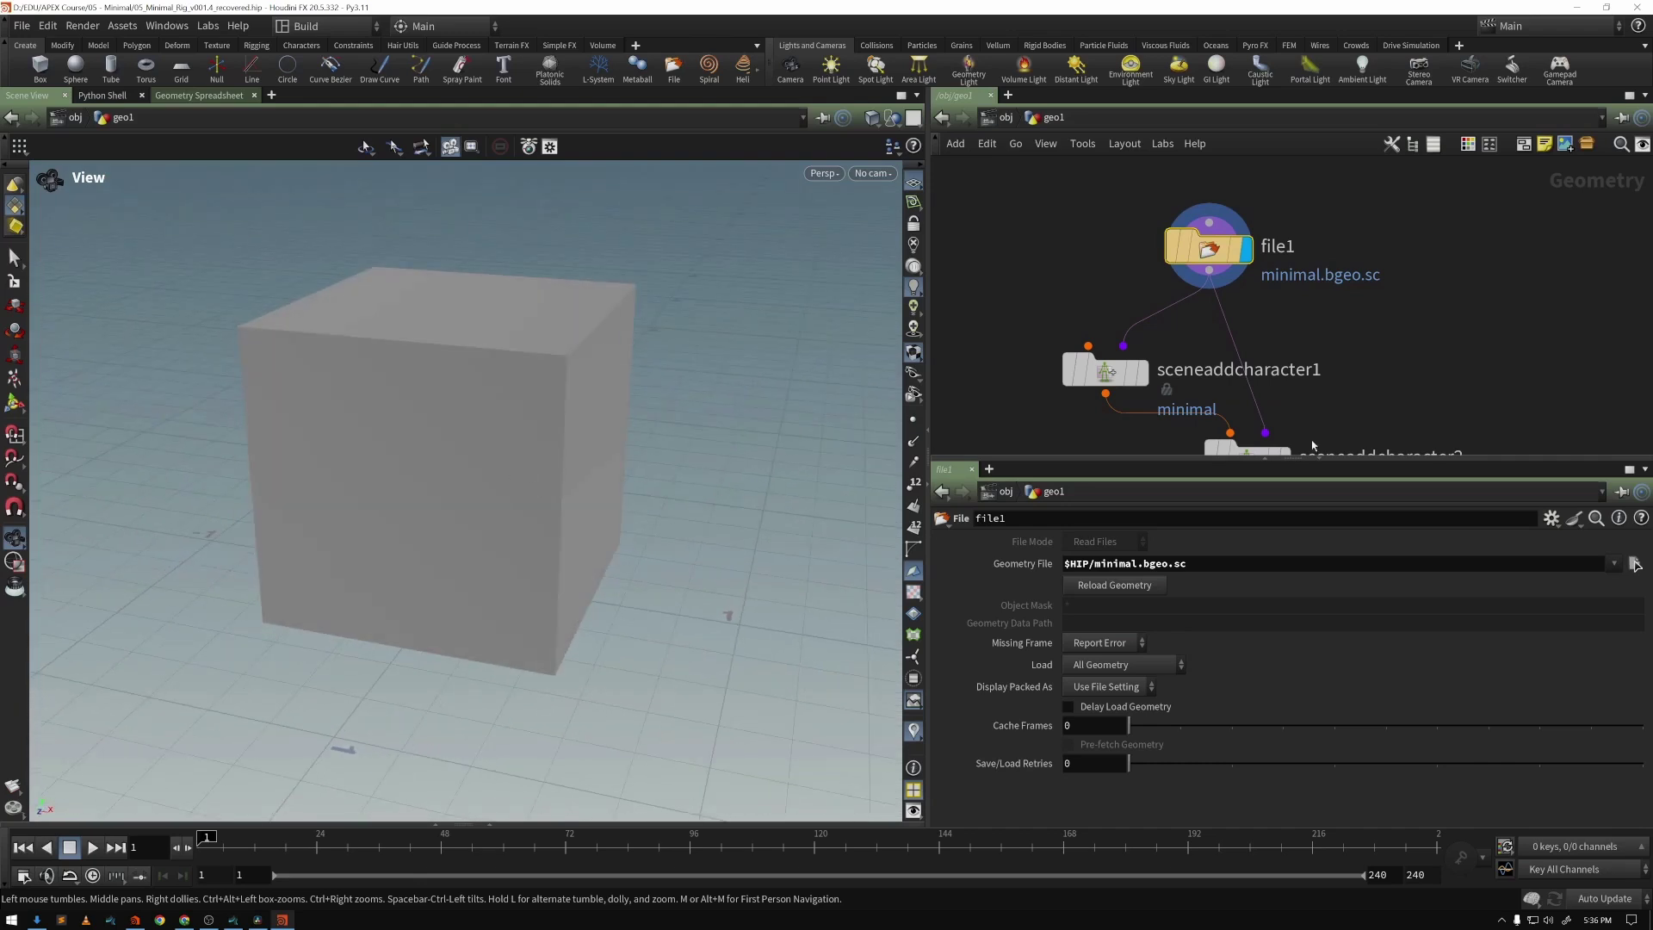
{"action": "middle_click_drag", "start_coordinate": [1372, 322], "coordinate": [1316, 280]}
{"action": "scroll", "coordinate": [1346, 287], "scroll_direction": "down", "scroll_amount": 2}
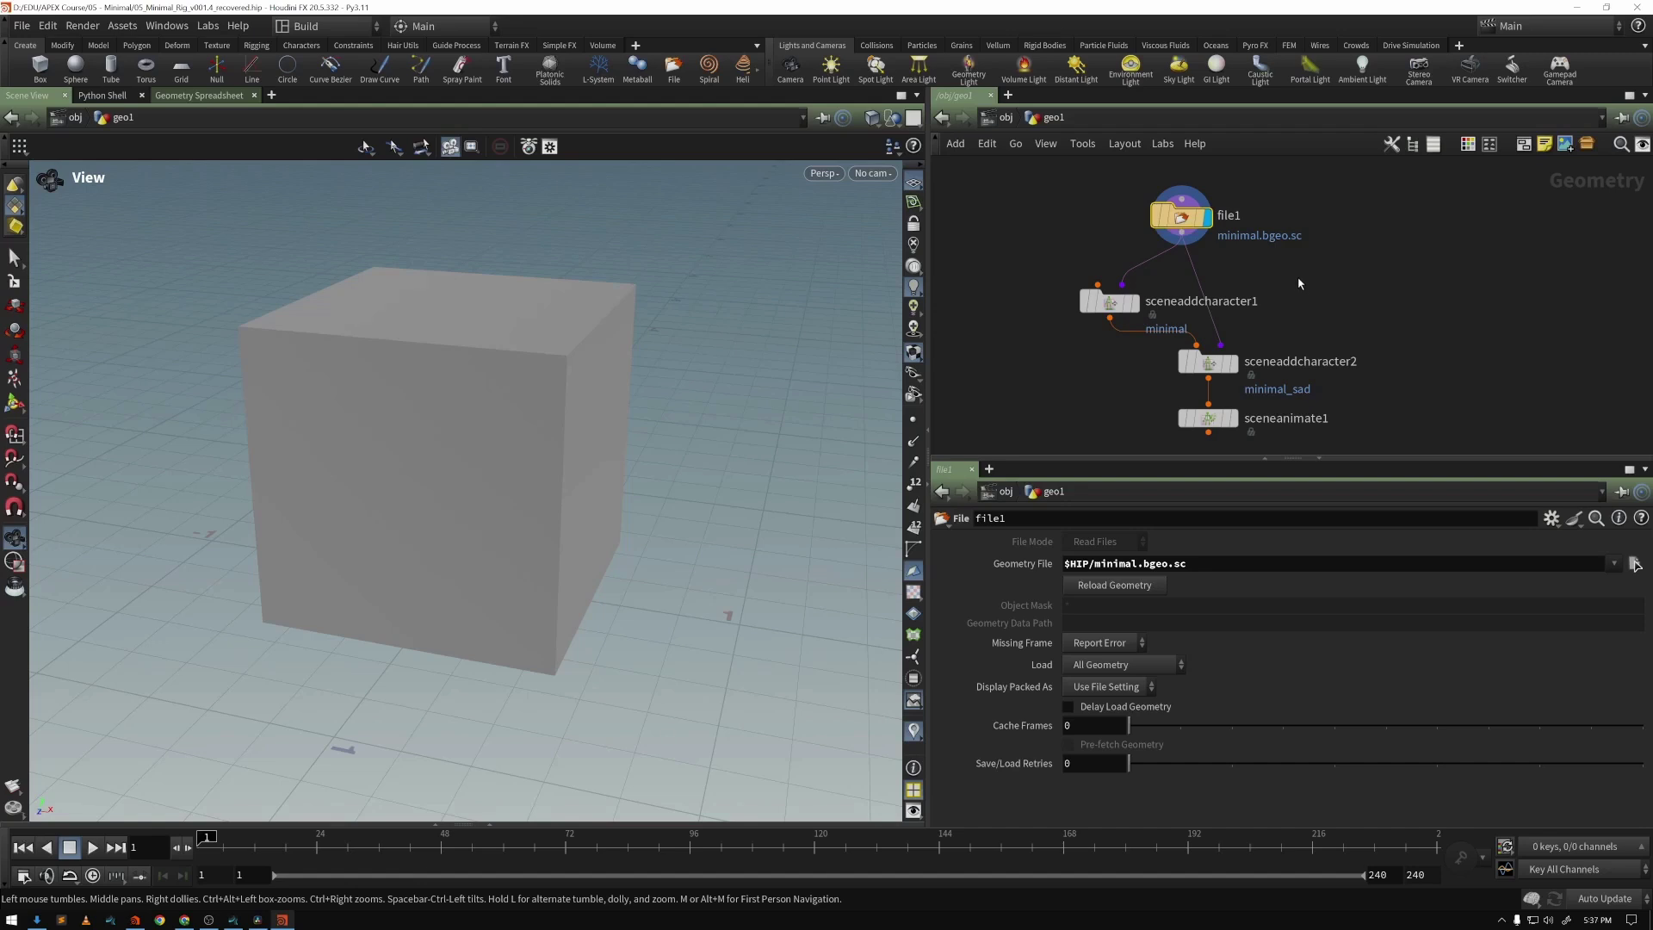
Examine the character name on sceneaddcharacter1 and display that node
{"action": "left_click_drag", "start_coordinate": [1094, 181], "coordinate": [1243, 260]}
{"action": "left_click", "coordinate": [1111, 308]}
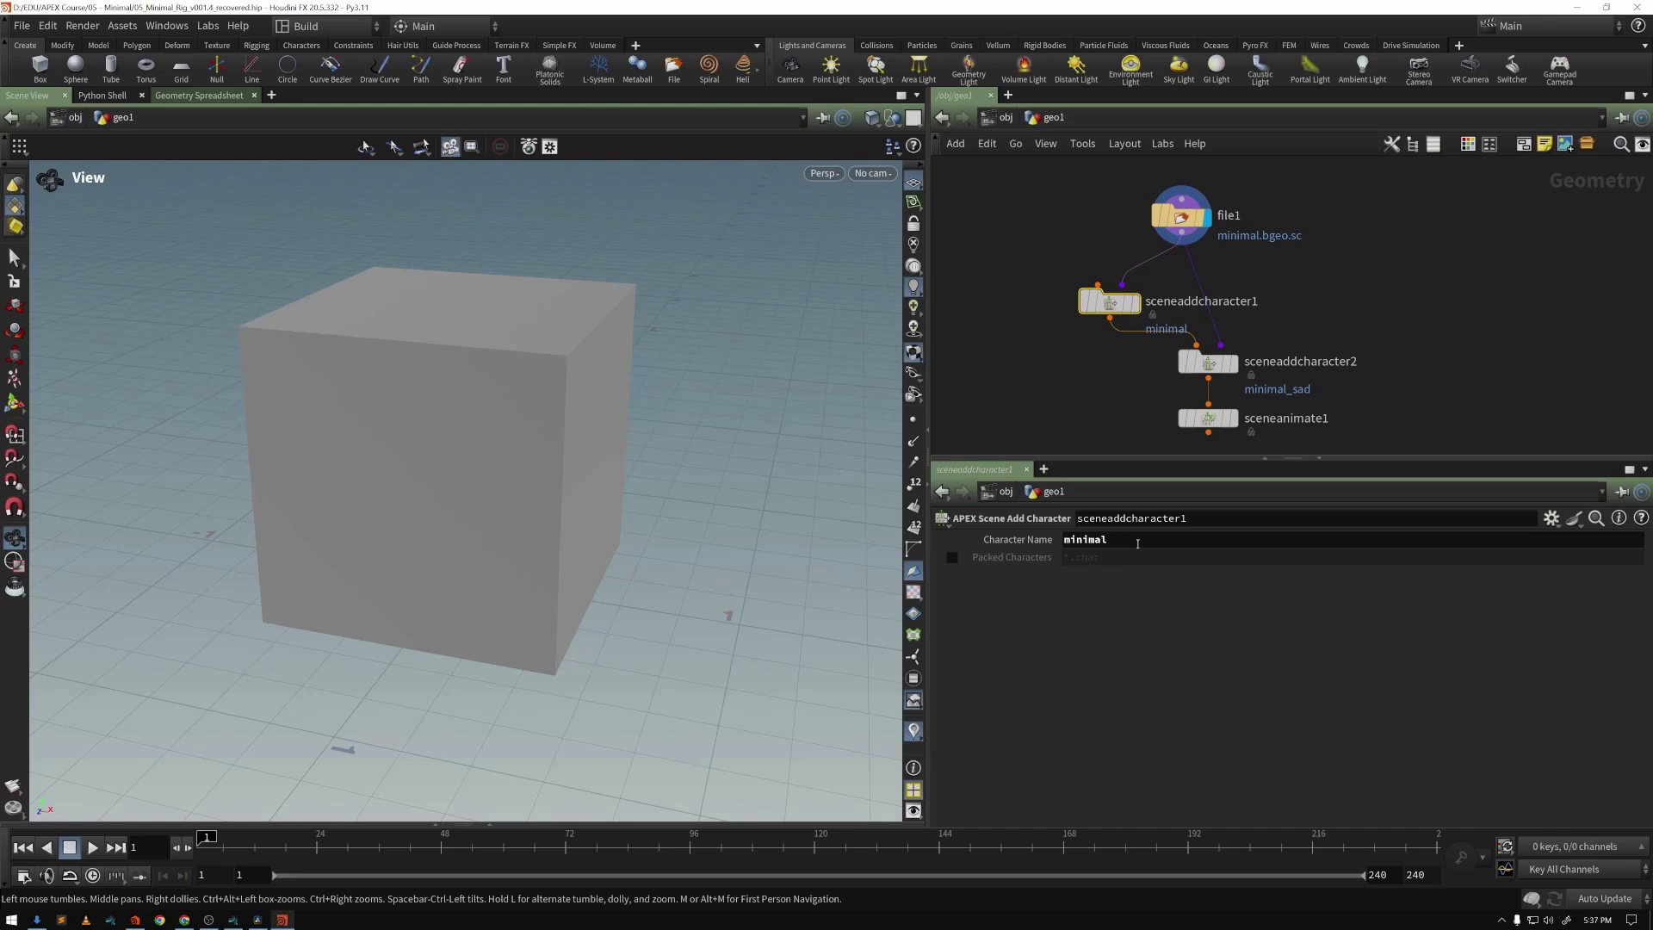
{"action": "left_click", "coordinate": [1136, 301]}
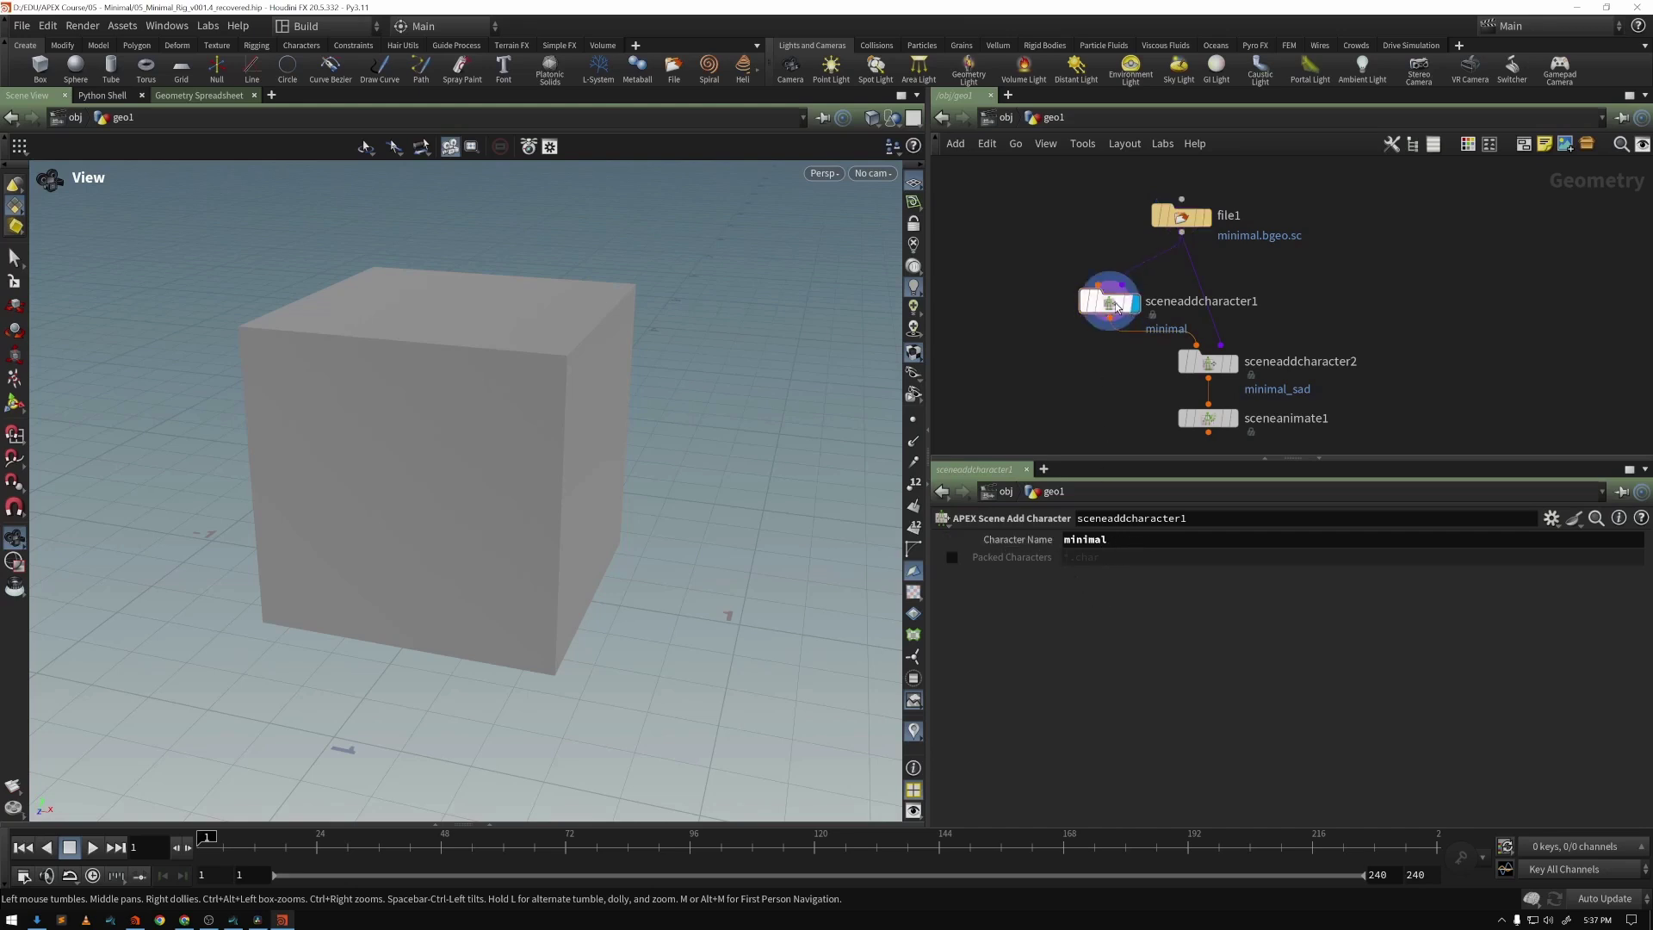
{"action": "mouse_move", "coordinate": [725, 416]}
{"action": "left_mouse_down"}
{"action": "mouse_move", "coordinate": [753, 405]}
{"action": "mouse_move", "coordinate": [724, 402]}
{"action": "left_mouse_up"}
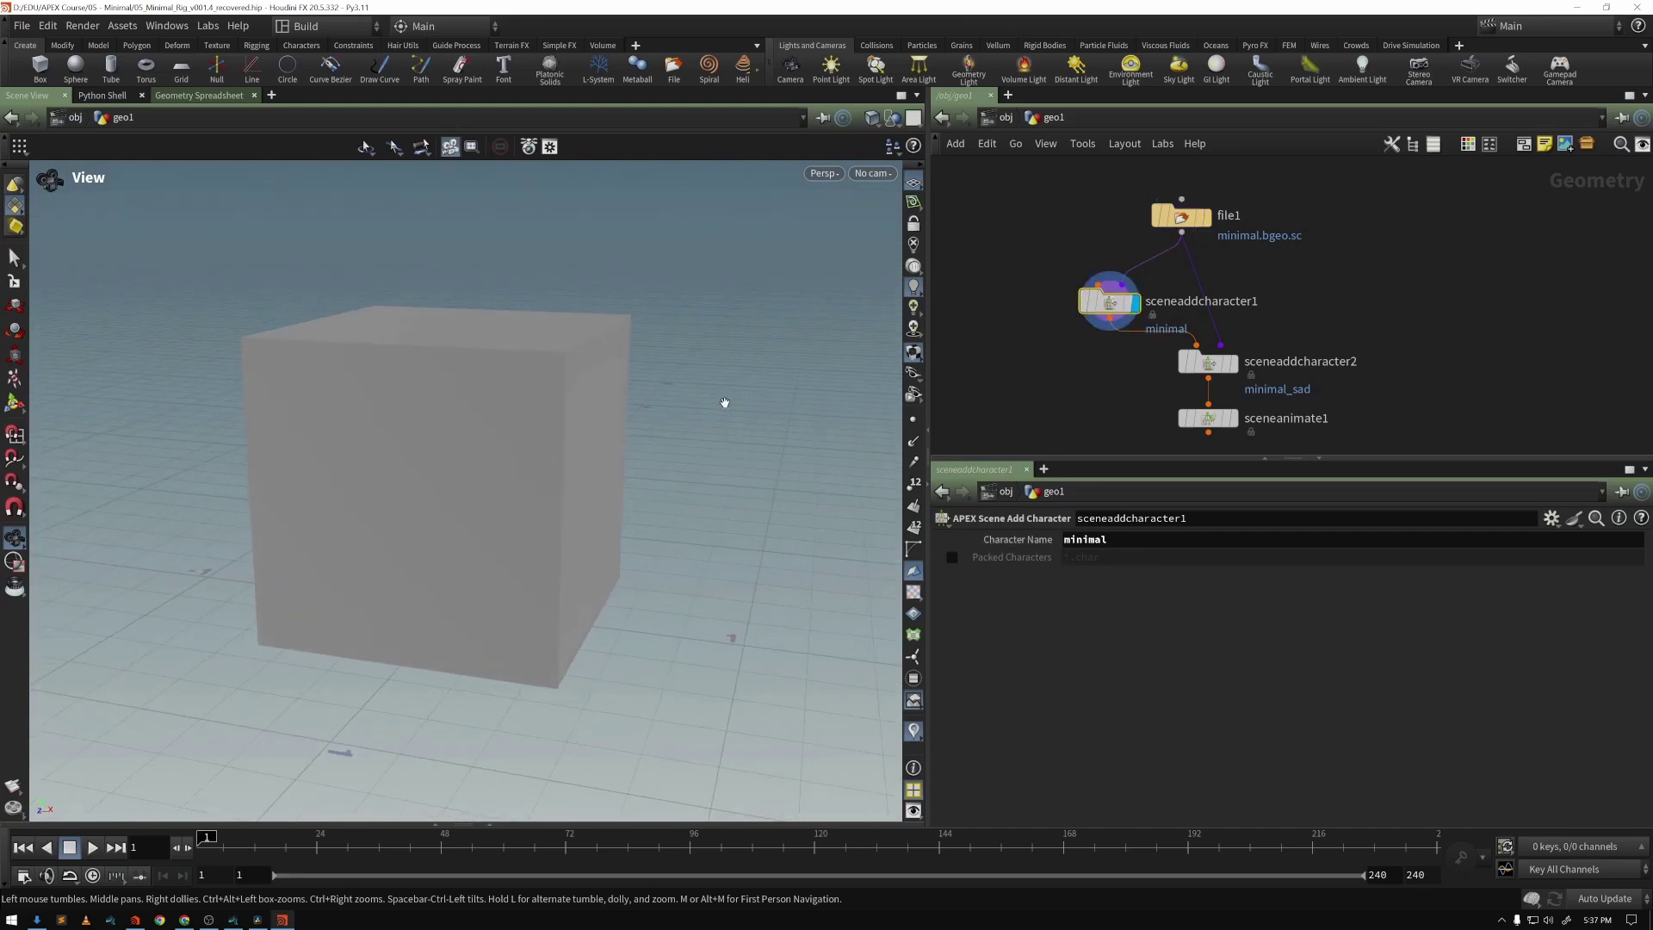
Wire sceneanimate1 directly after sceneaddcharacter1, display it and enter the Animate state
{"action": "left_click_drag", "start_coordinate": [1214, 419], "coordinate": [1109, 321]}
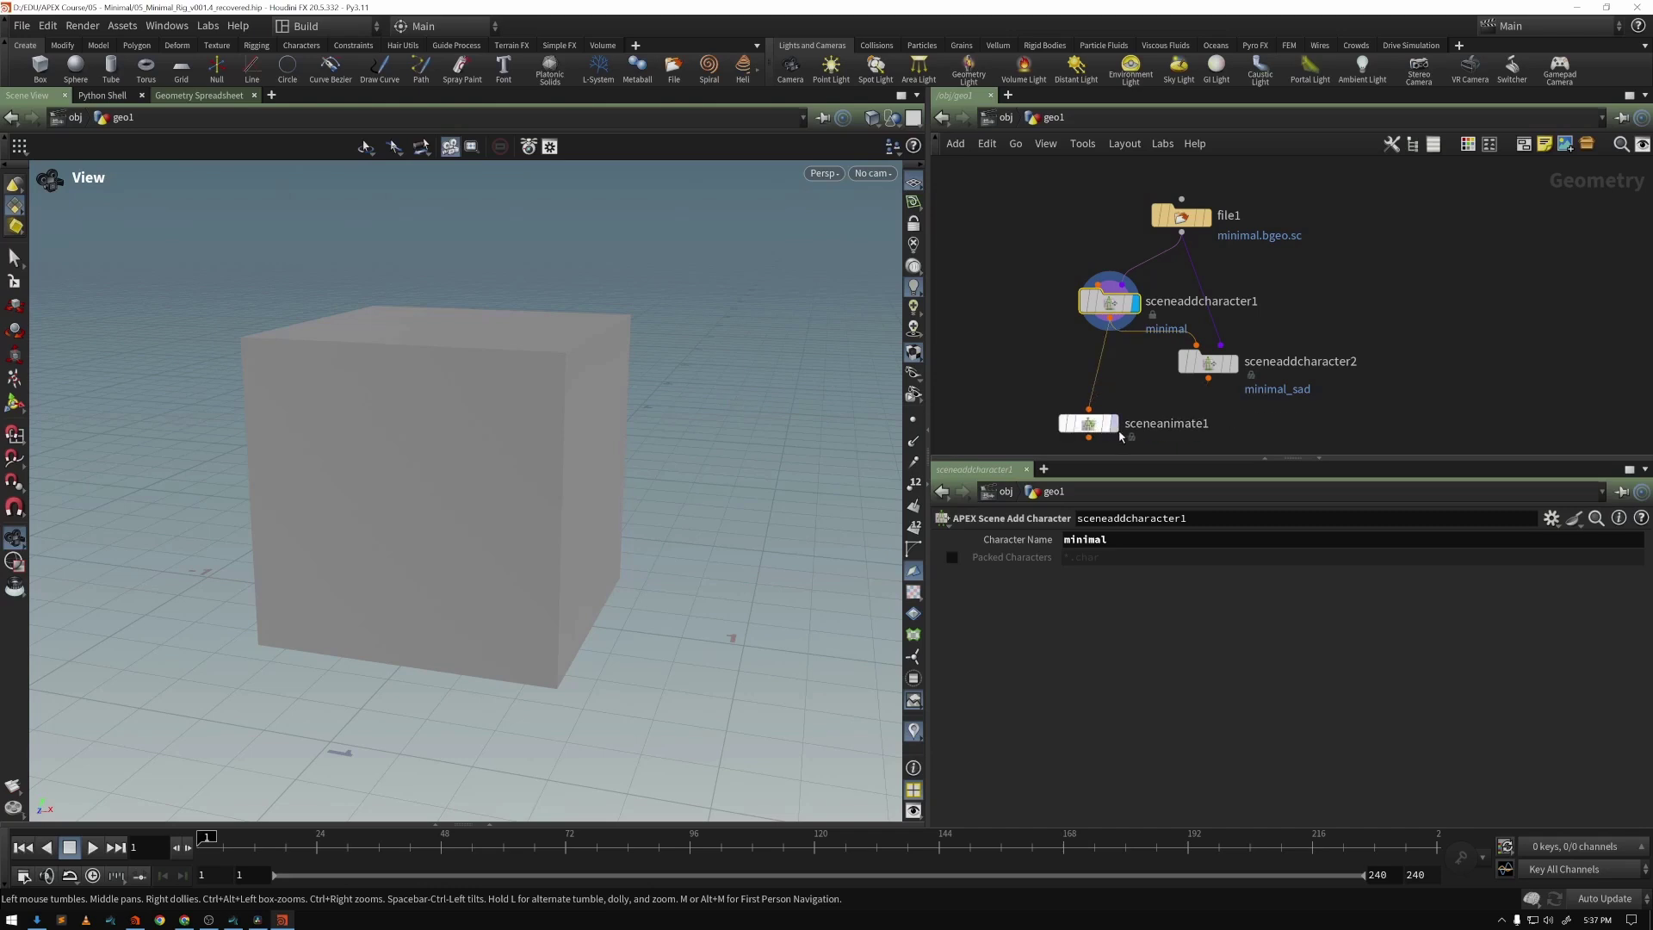
{"action": "left_click", "coordinate": [1113, 427]}
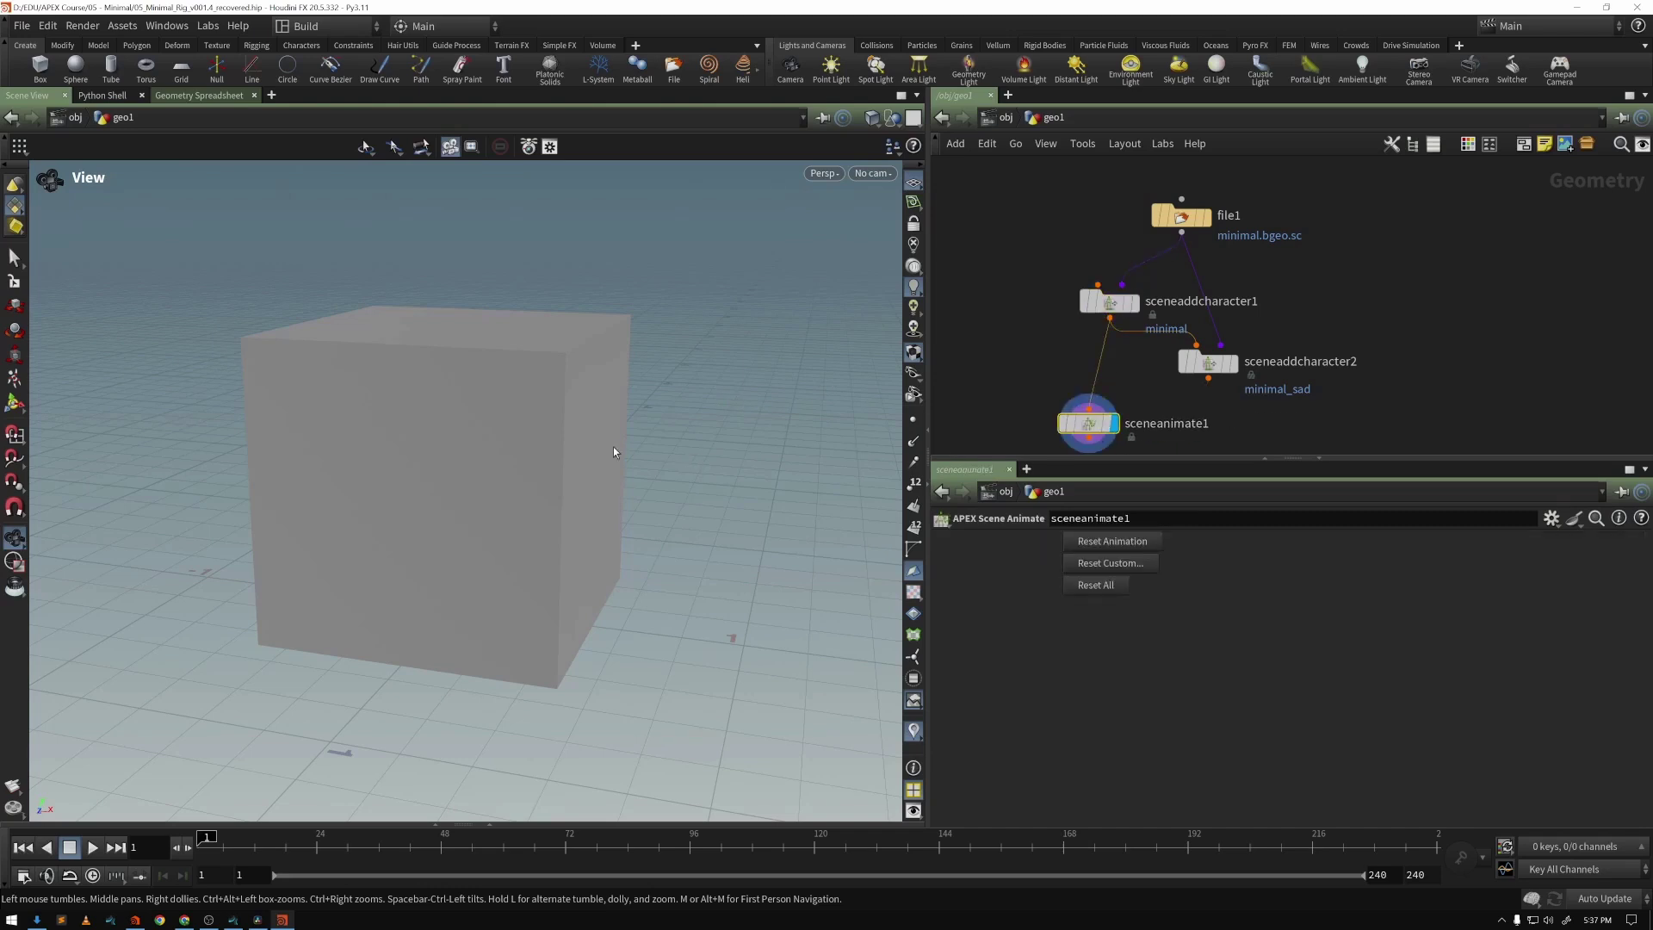
{"action": "key", "text": "Return"}
{"action": "left_click_drag", "start_coordinate": [518, 458], "coordinate": [484, 461], "text": "alt"}
{"action": "scroll", "coordinate": [517, 451], "scroll_direction": "down", "scroll_amount": 3, "text": "alt"}
{"action": "middle_click_drag", "start_coordinate": [528, 446], "coordinate": [454, 412], "text": "alt"}
{"action": "left_click_drag", "start_coordinate": [454, 411], "coordinate": [520, 480], "text": "alt"}
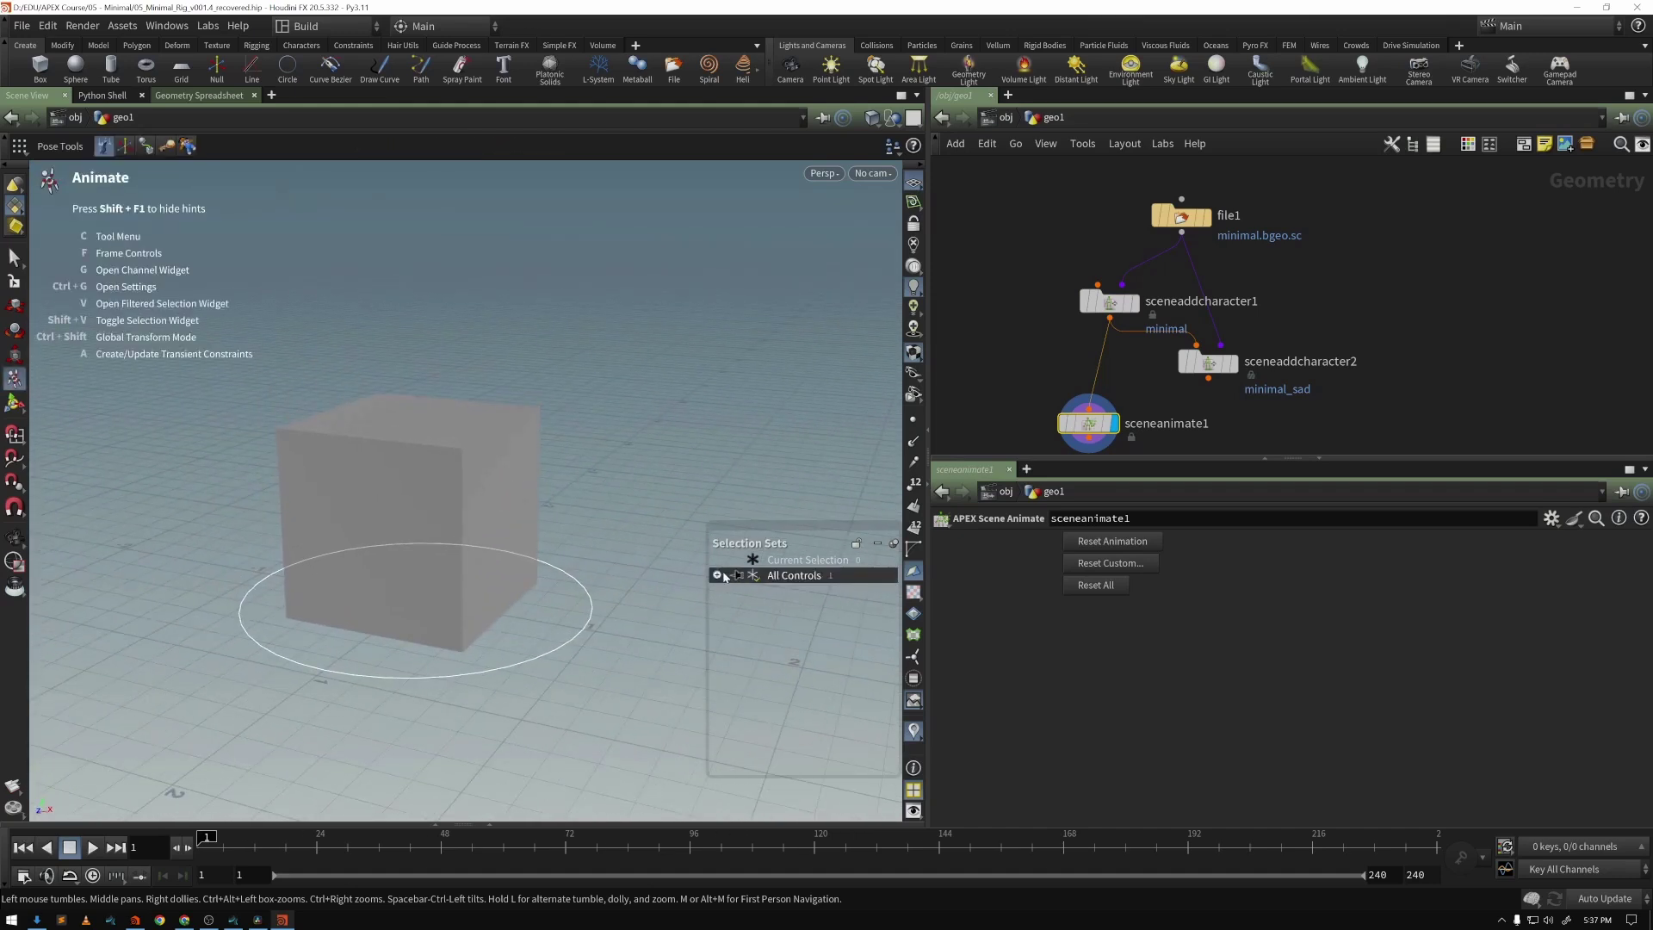
Select the minimal character's control from the selection sets, try moving the cube upward with it, and undo the move
{"action": "left_click", "coordinate": [717, 575]}
{"action": "left_click", "coordinate": [801, 590]}
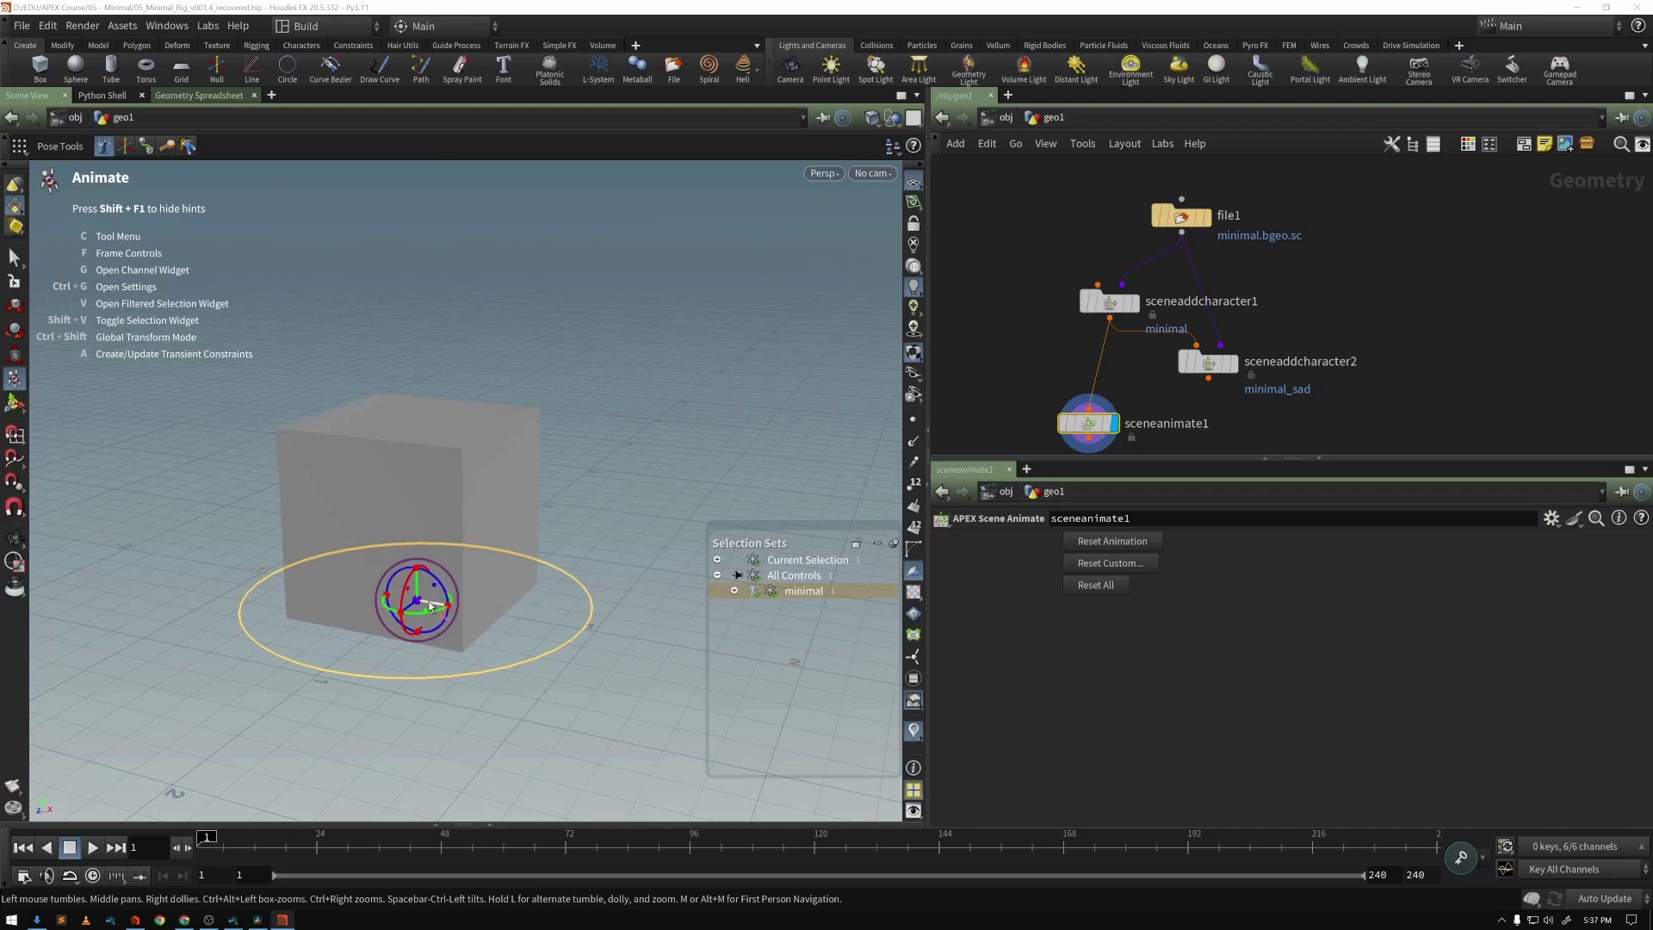
{"action": "left_click_drag", "start_coordinate": [417, 601], "coordinate": [434, 499]}
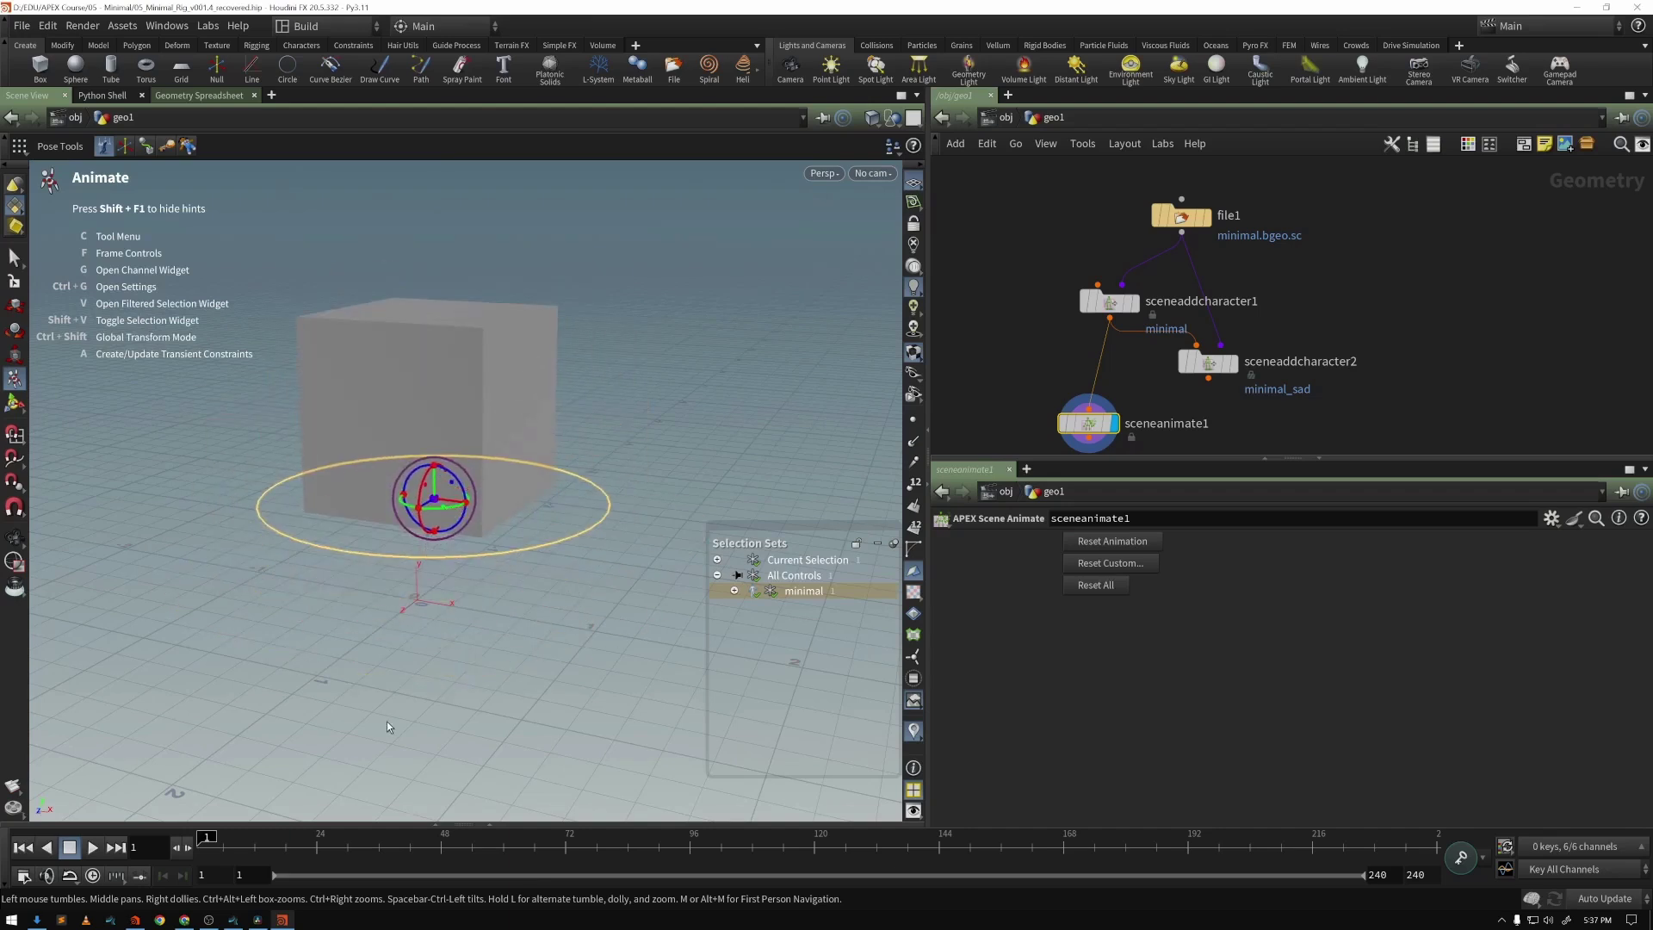
{"action": "key", "text": "ctrl+z"}
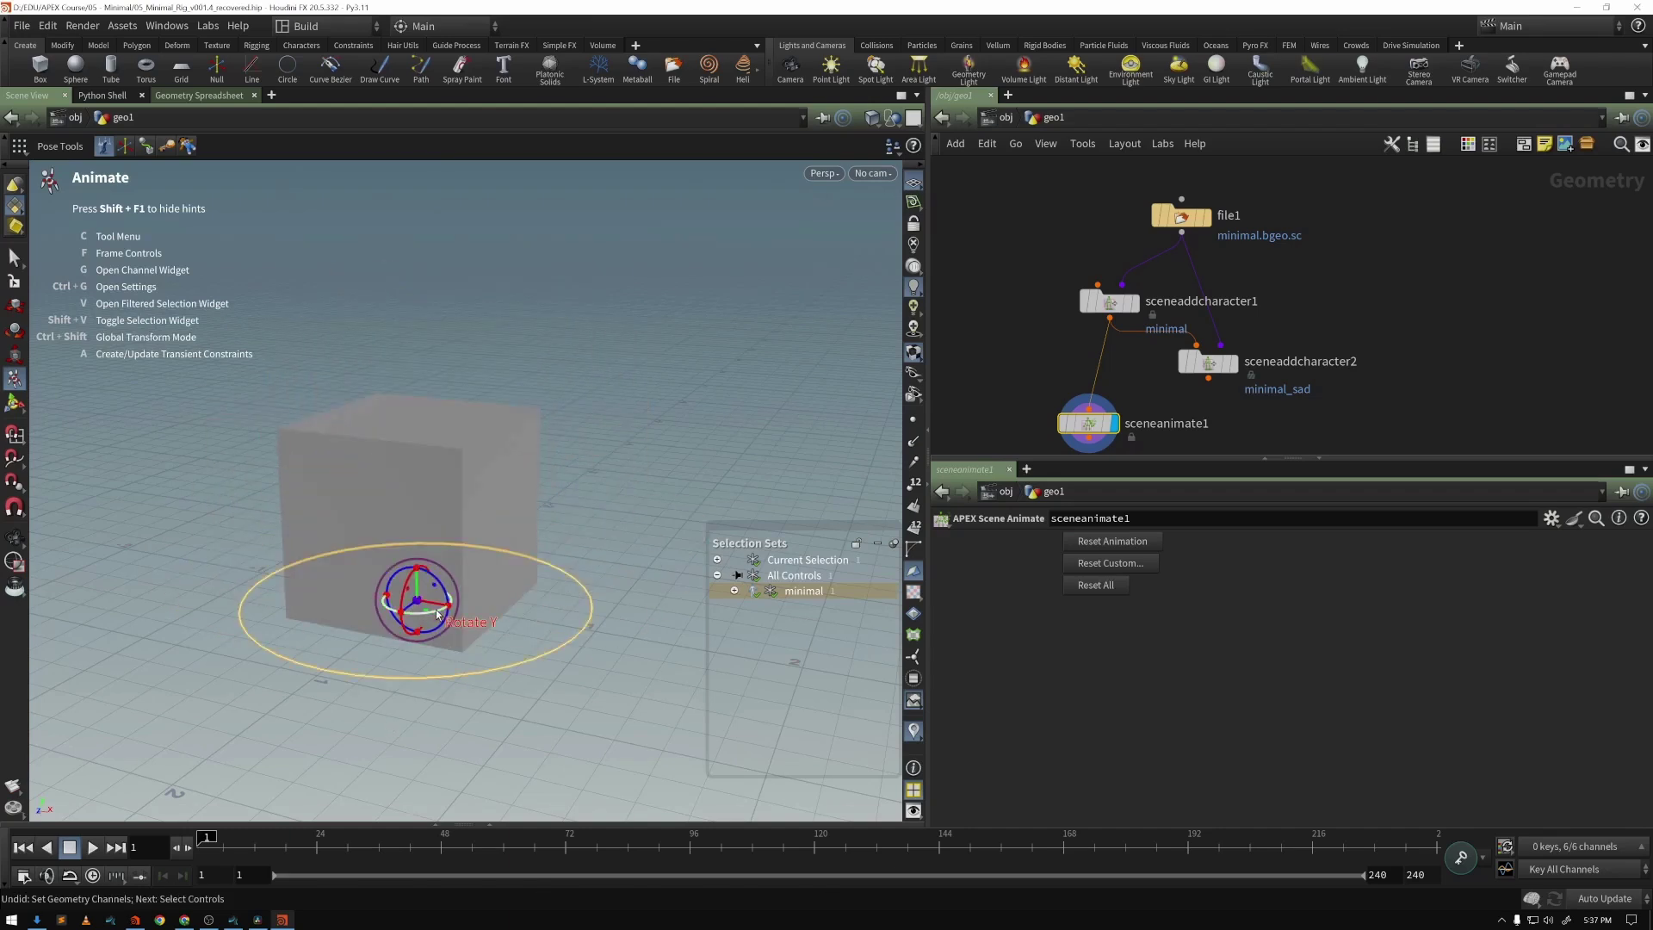
{"action": "key", "text": "Escape"}
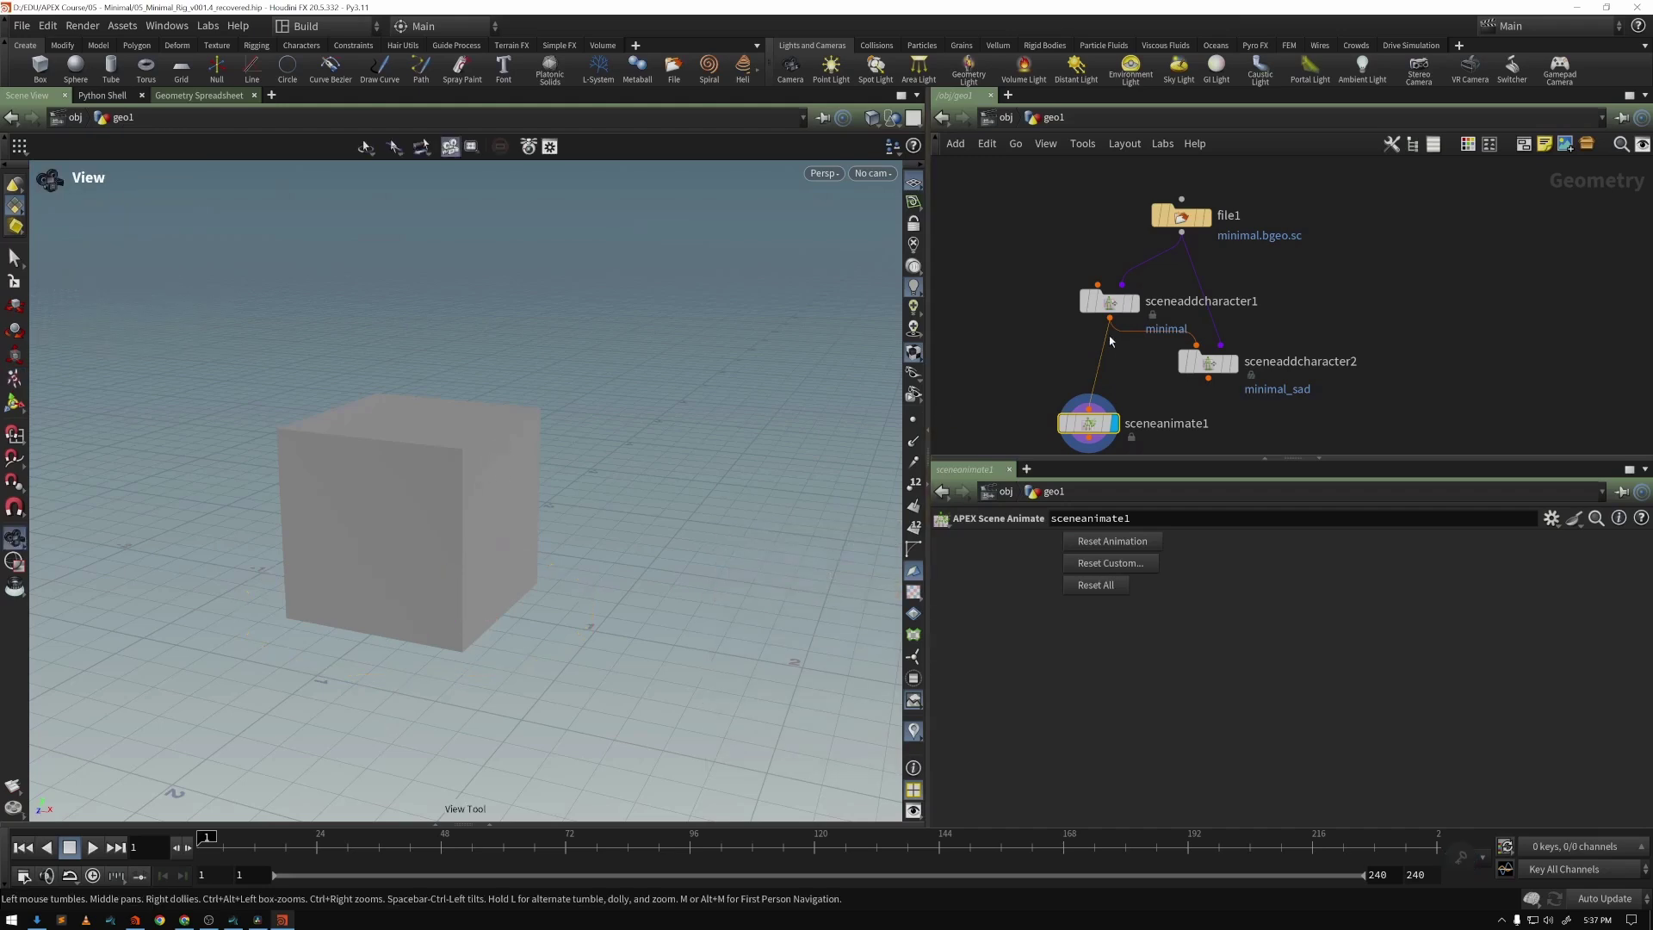
Examine how file1 feeds sceneaddcharacter1 and sceneaddcharacter2, and compare the character names set on the two nodes
{"action": "left_click_drag", "start_coordinate": [1208, 362], "coordinate": [1229, 383]}
{"action": "scroll", "coordinate": [1138, 375], "scroll_direction": "up", "scroll_amount": 3}
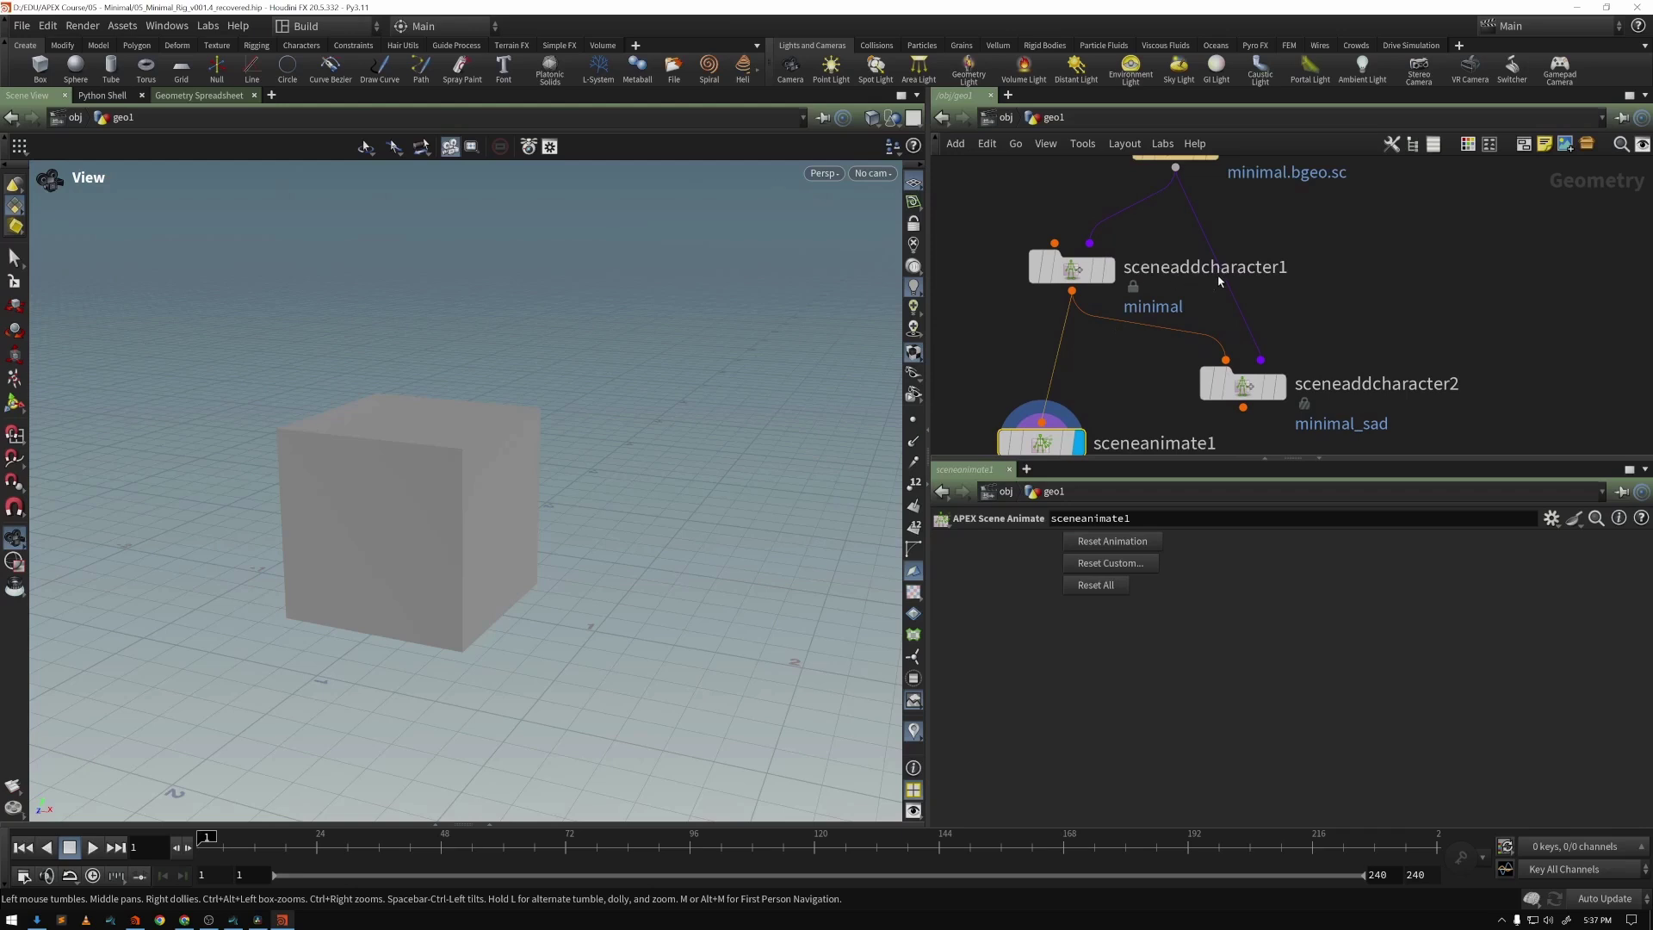
{"action": "middle_click_drag", "start_coordinate": [1007, 187], "coordinate": [1027, 260]}
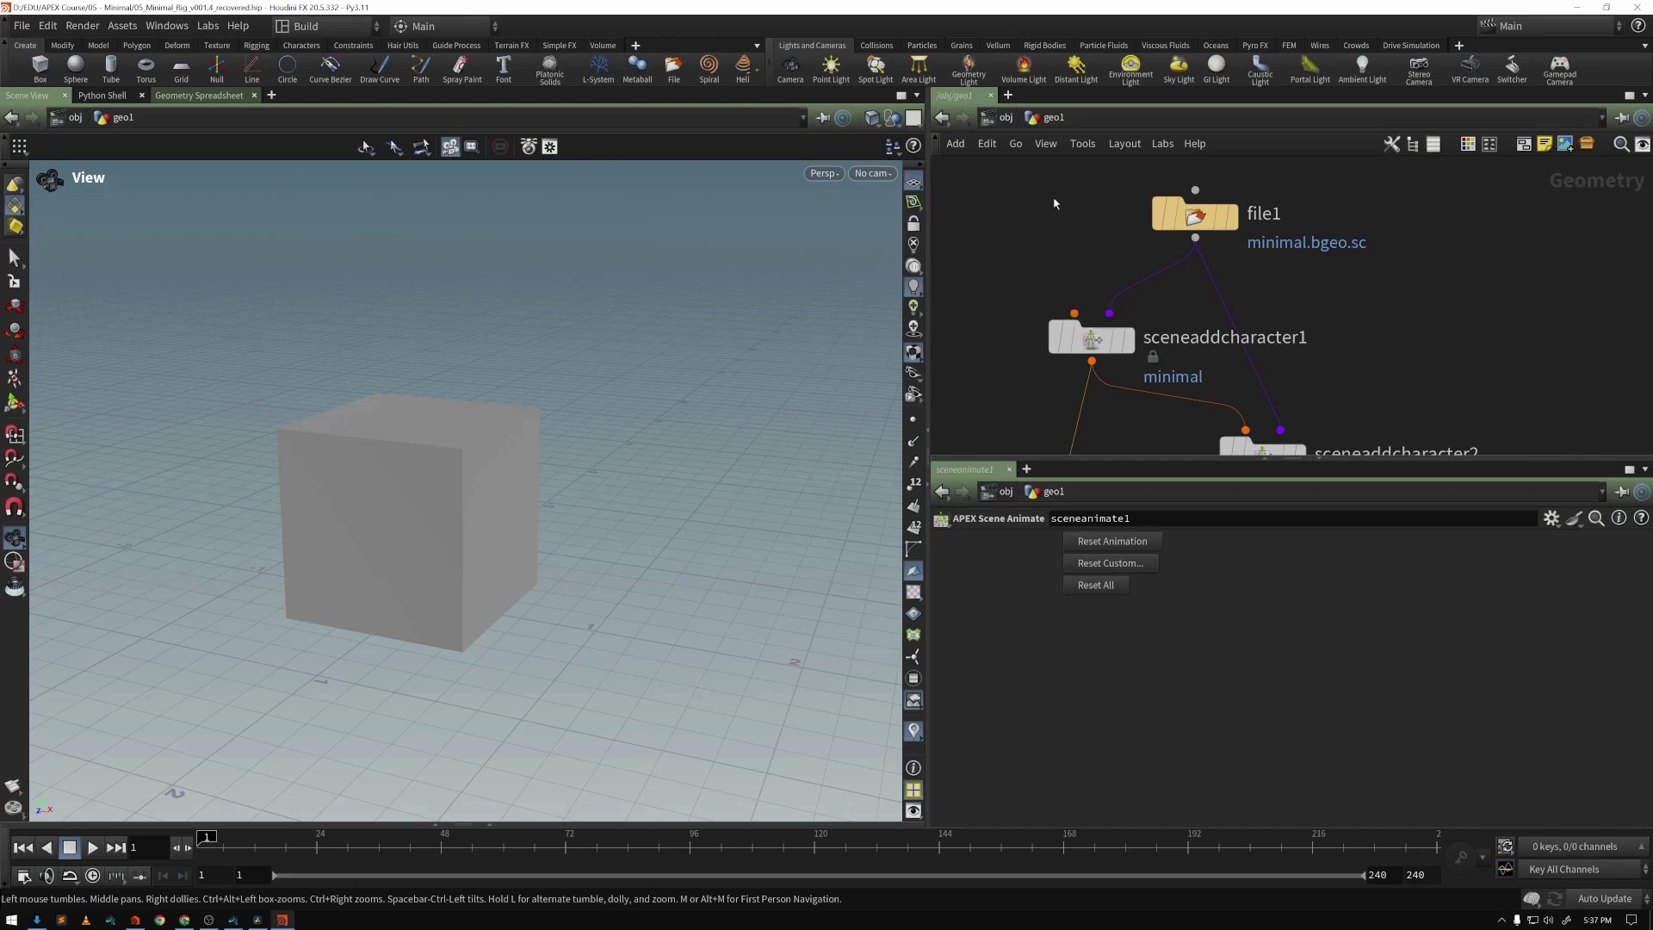
{"action": "left_click", "coordinate": [1101, 343]}
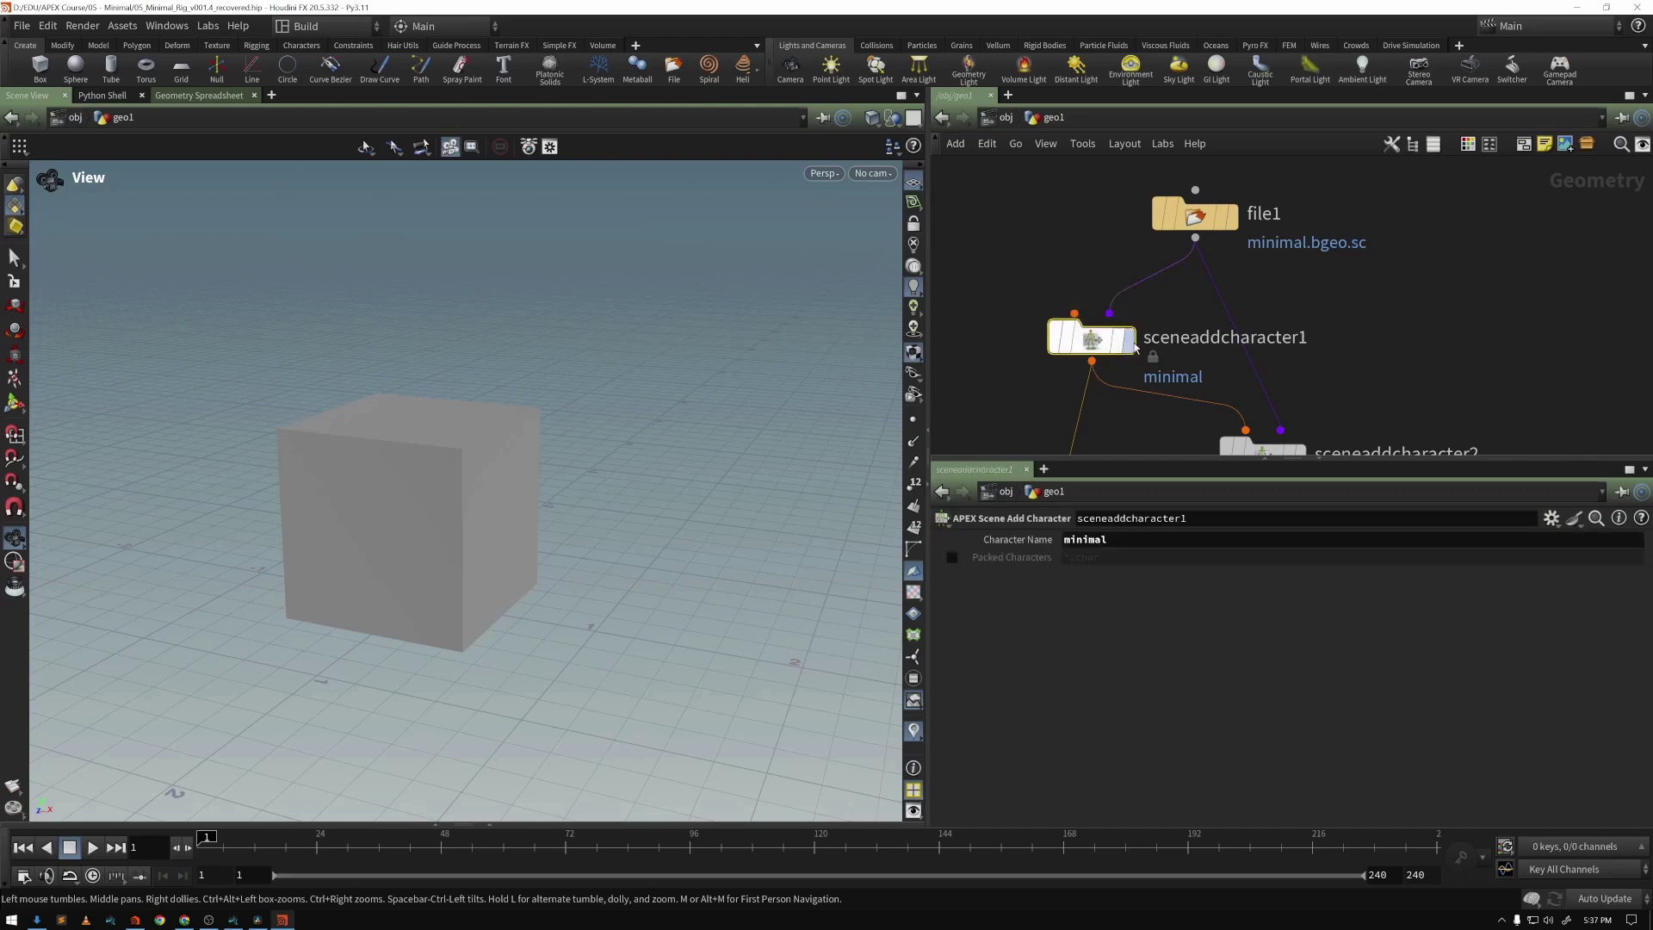
{"action": "middle_click_drag", "start_coordinate": [1156, 377], "coordinate": [1133, 327]}
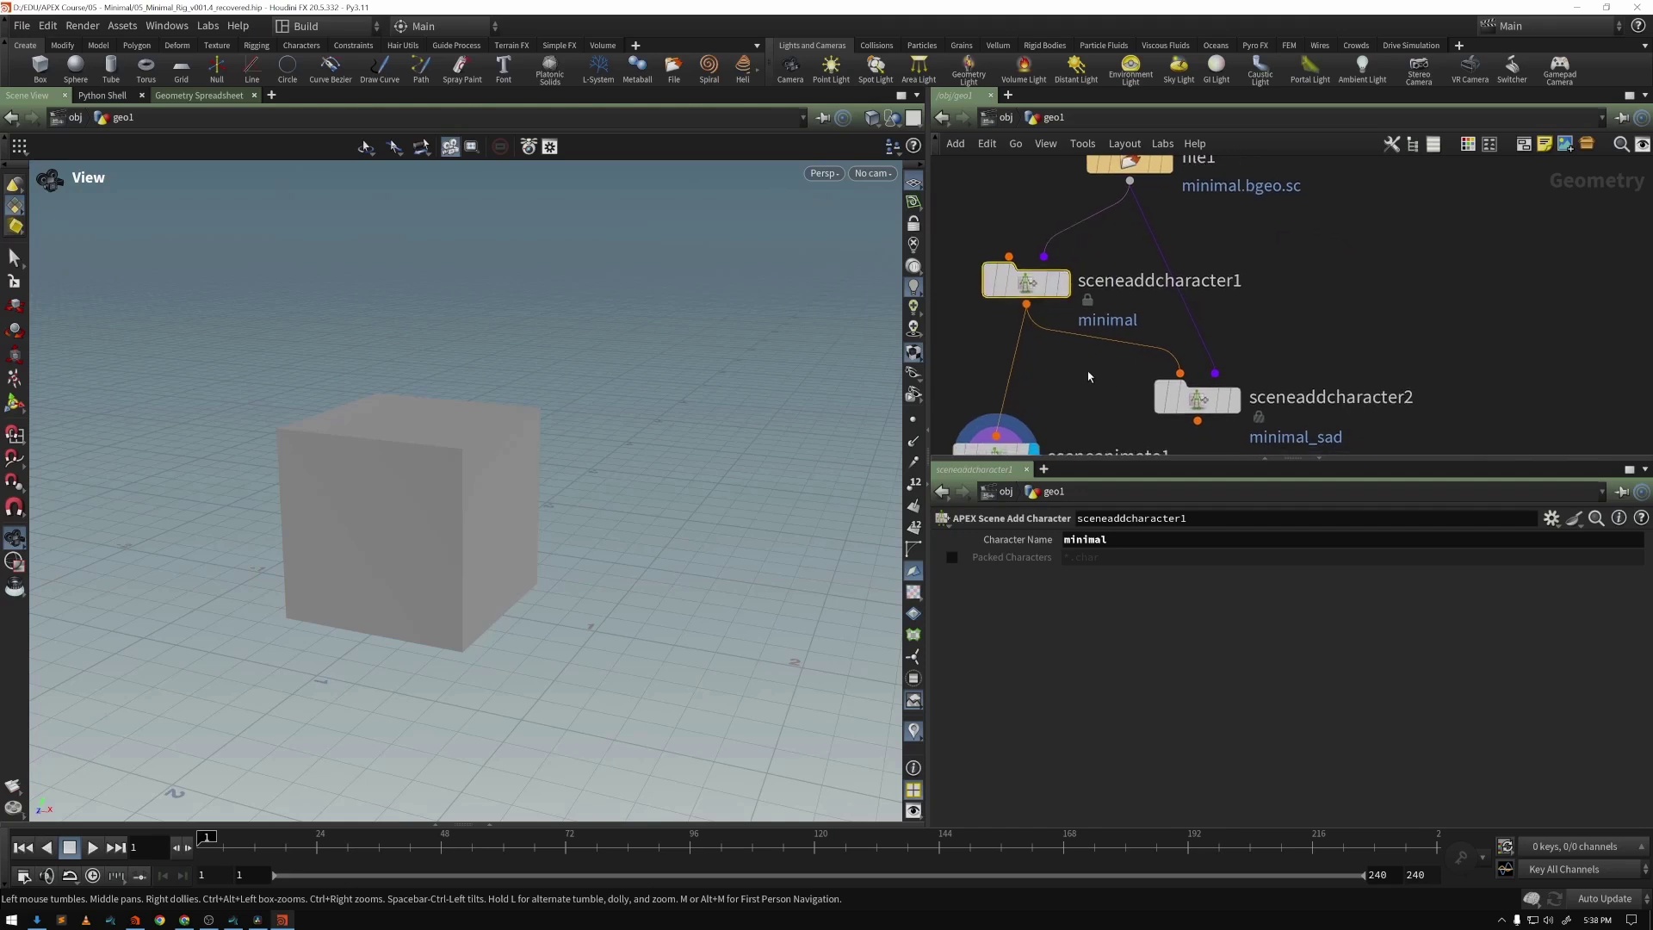
{"action": "left_click", "coordinate": [1287, 437]}
{"action": "left_click_drag", "start_coordinate": [1231, 403], "coordinate": [1249, 405]}
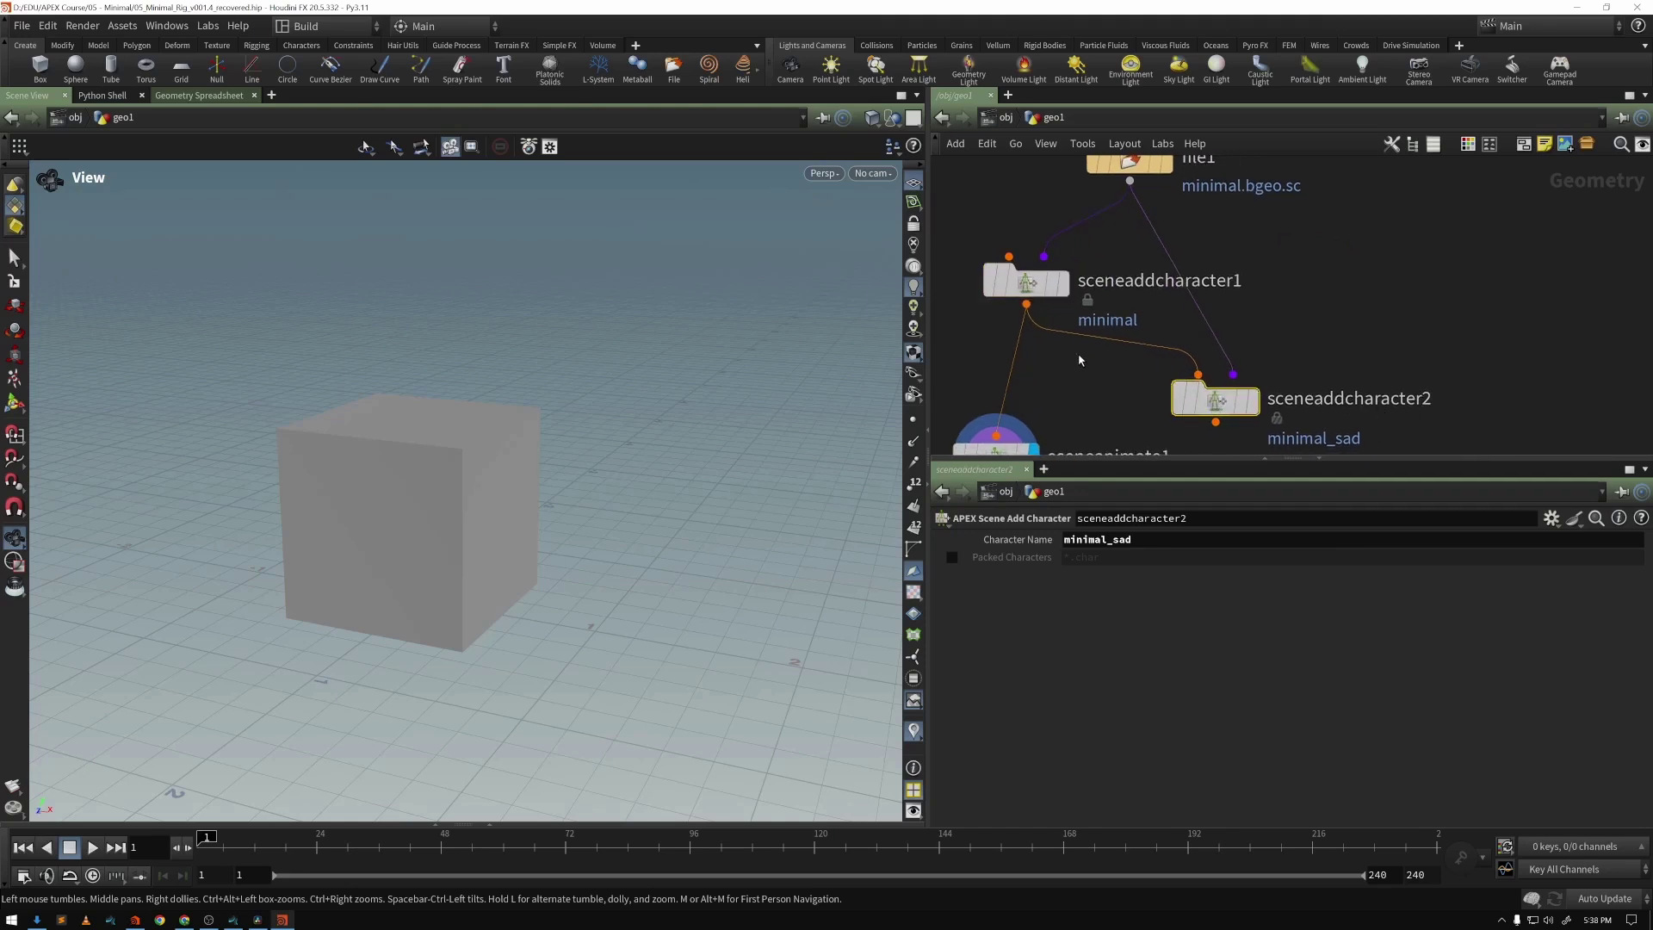
{"action": "left_click", "coordinate": [1081, 359]}
{"action": "middle_click_drag", "start_coordinate": [1312, 299], "coordinate": [1231, 346]}
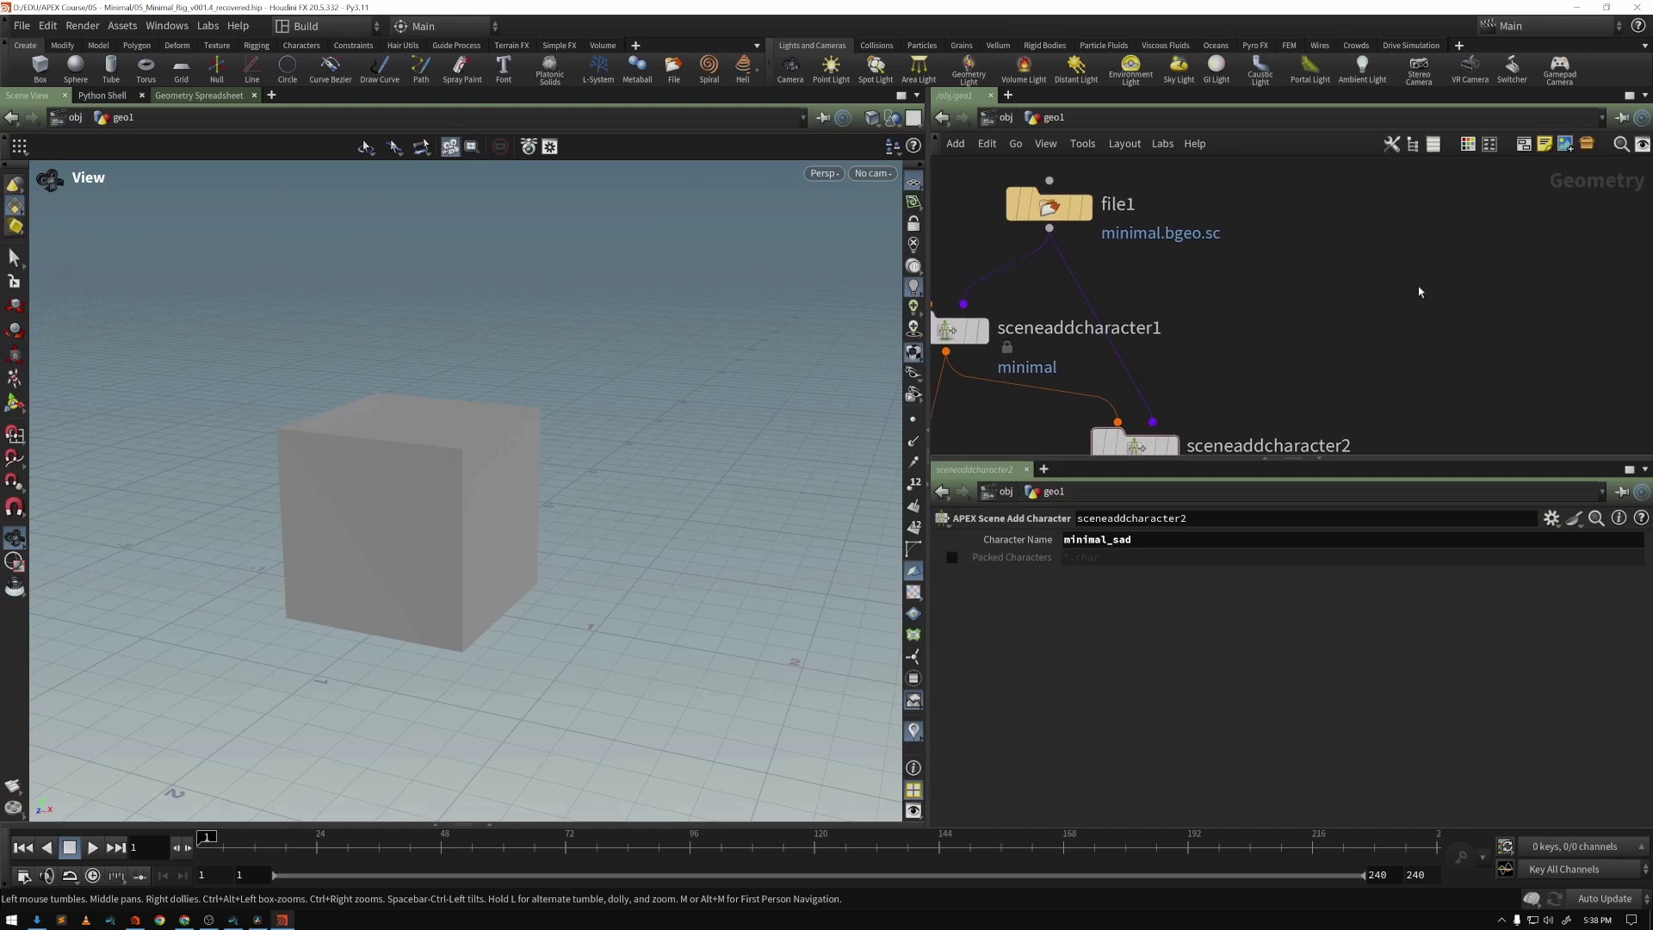
Move sceneanimate1 below sceneaddcharacter2 and rewire its input to come from sceneaddcharacter2
{"action": "middle_click_drag", "start_coordinate": [1398, 336], "coordinate": [1448, 256]}
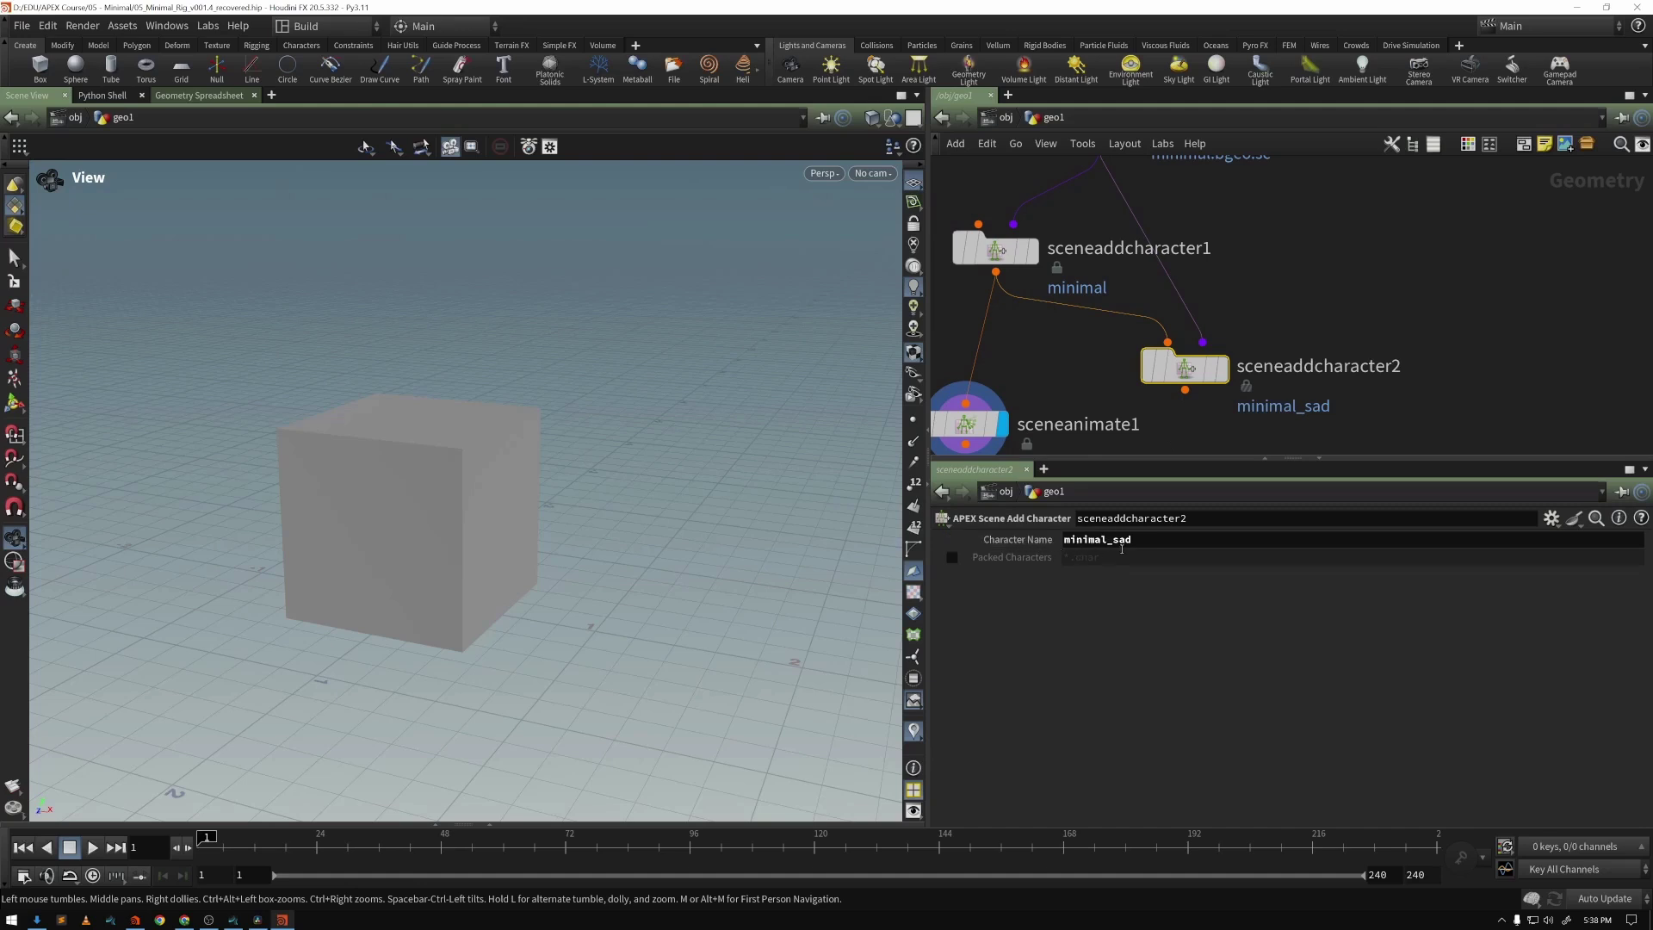
{"action": "middle_click_drag", "start_coordinate": [1107, 415], "coordinate": [1152, 331]}
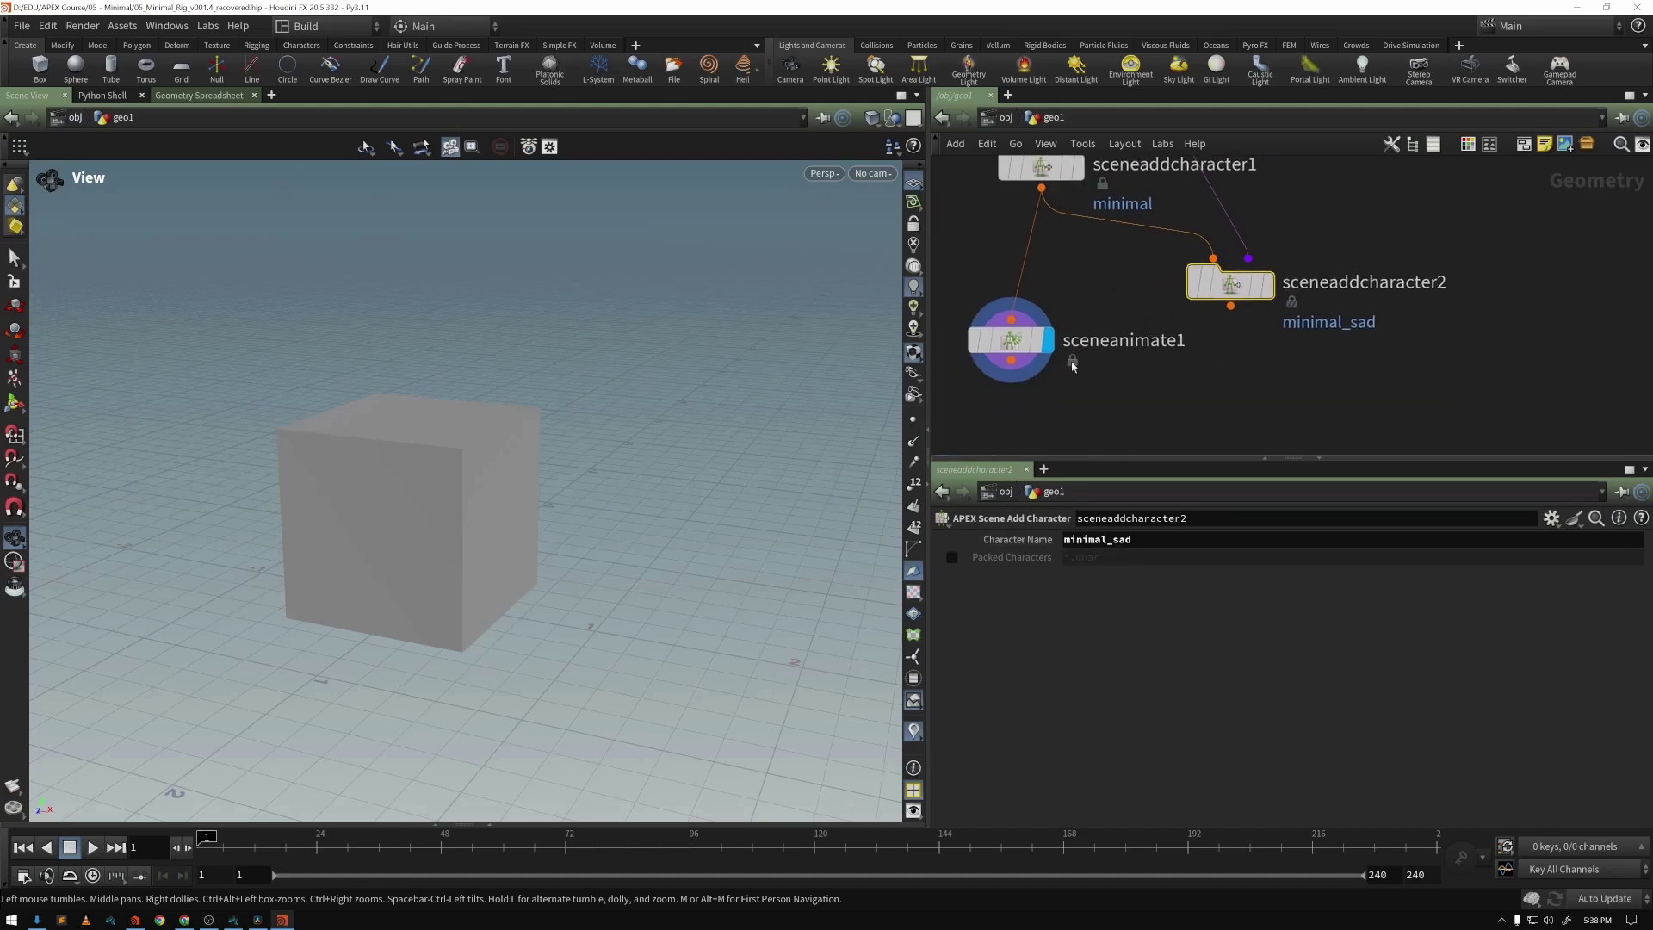
{"action": "left_click_drag", "start_coordinate": [1043, 338], "coordinate": [1115, 398]}
{"action": "left_click_drag", "start_coordinate": [1230, 307], "coordinate": [1232, 376]}
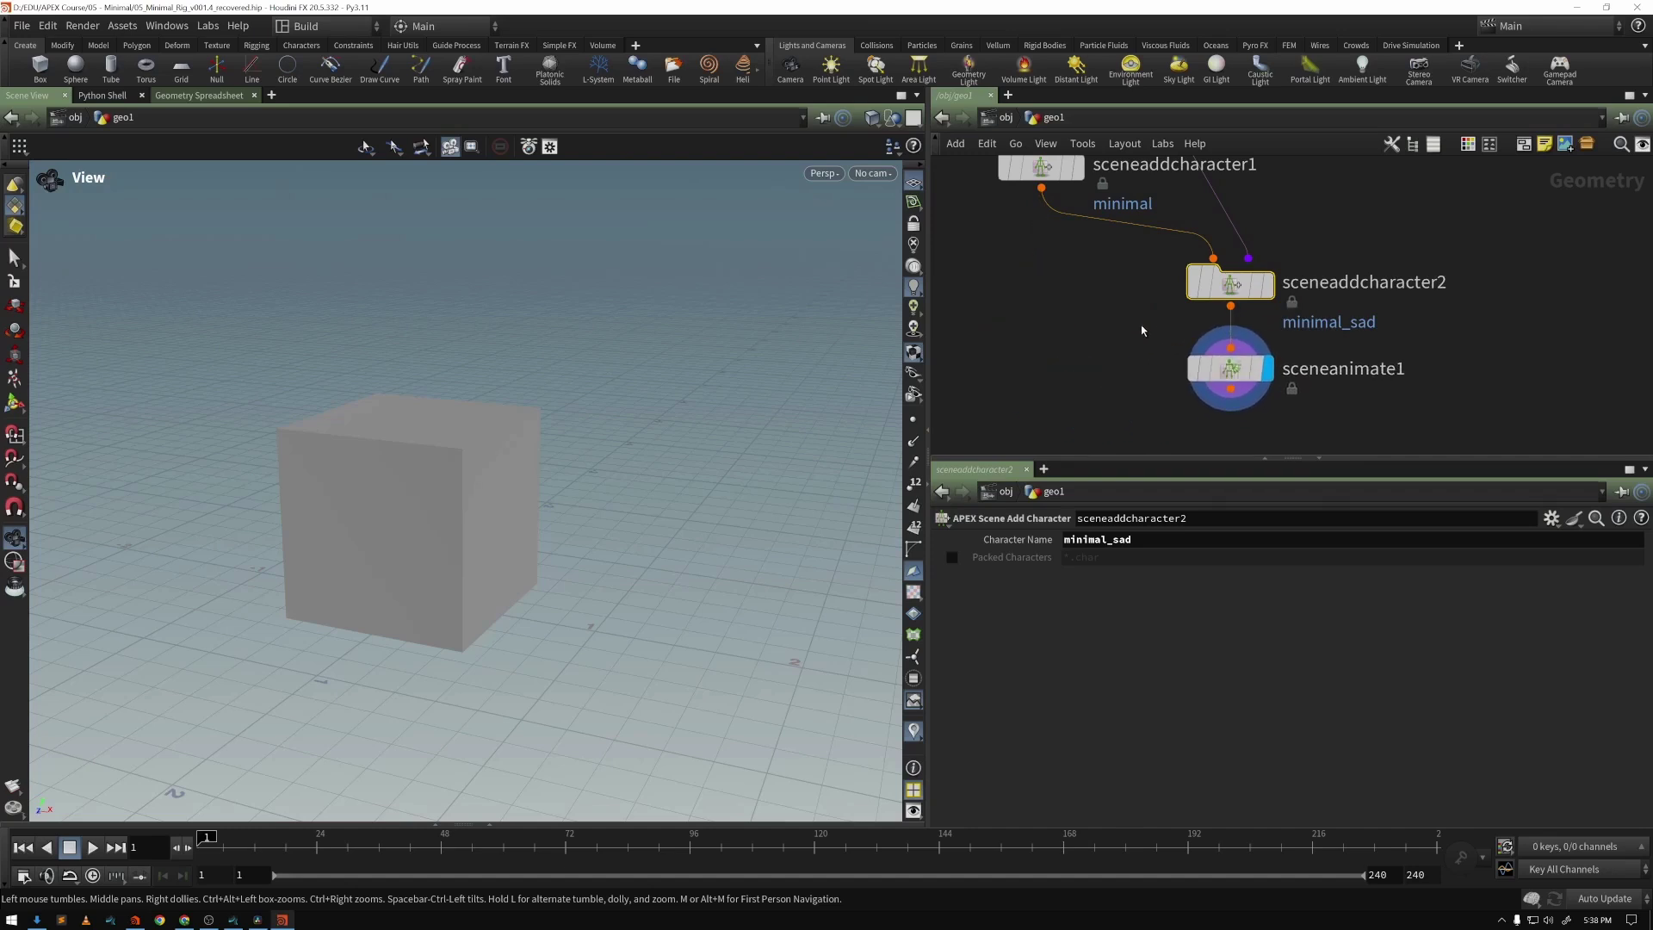
Enter the Animate state on sceneanimate1, expand All Controls in the selection sets, and select the minimal and minimal_sad characters' controls in turn
{"action": "middle_click_drag", "start_coordinate": [1149, 259], "coordinate": [1122, 405]}
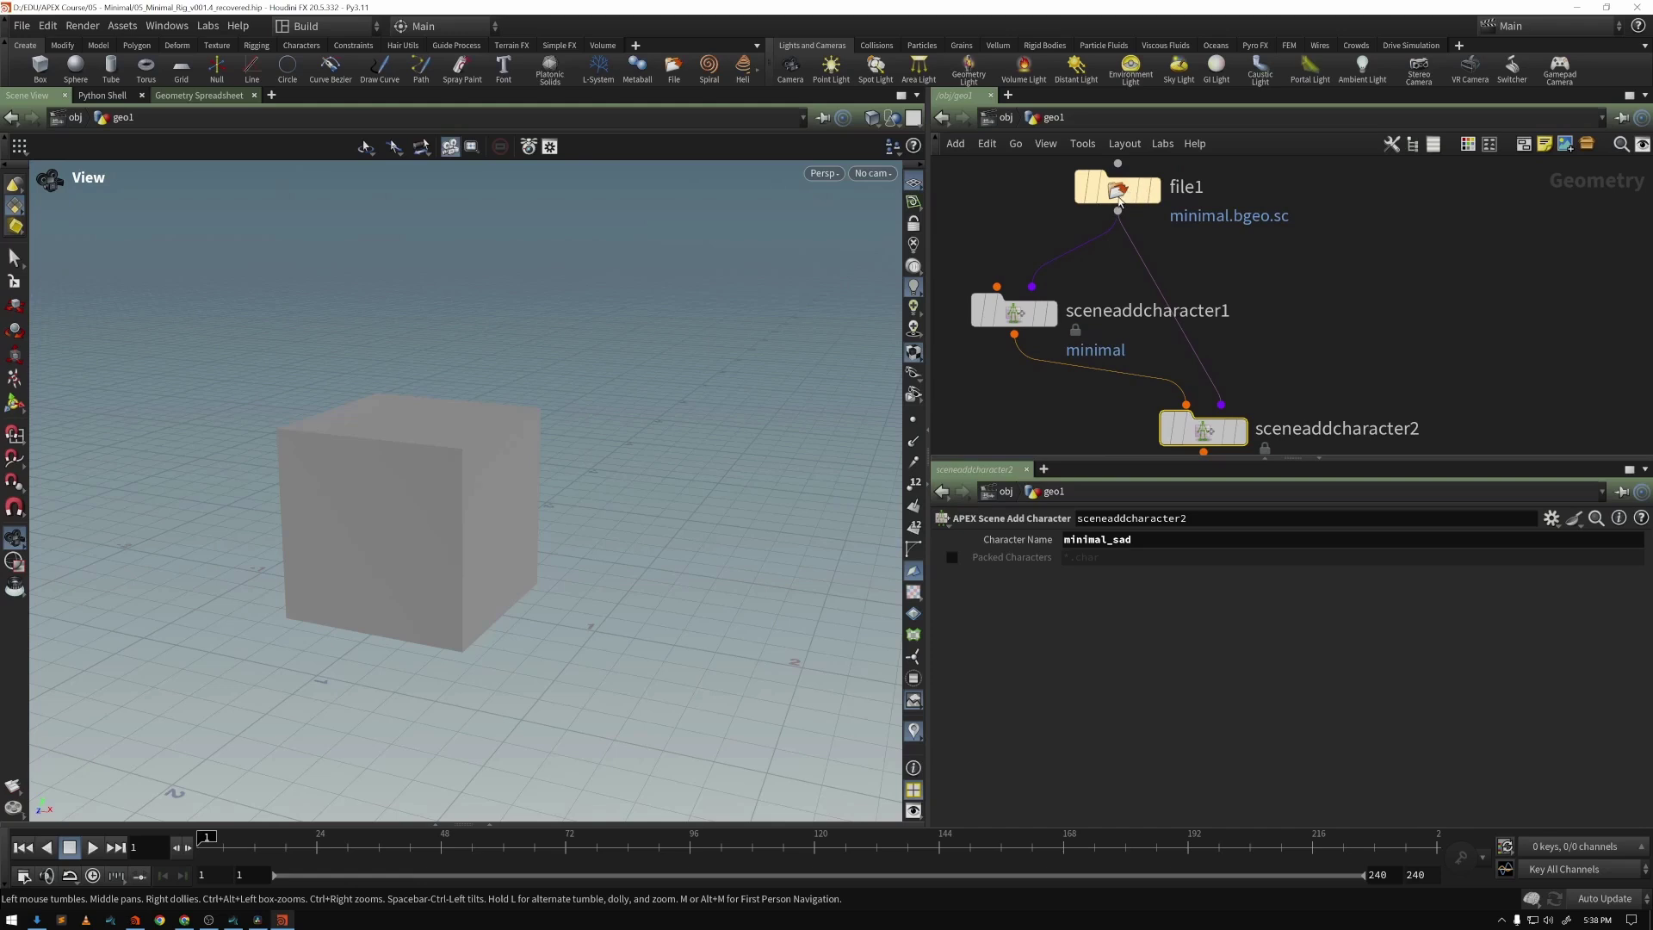
{"action": "middle_click_drag", "start_coordinate": [1098, 408], "coordinate": [1109, 287]}
{"action": "left_click", "coordinate": [1218, 405]}
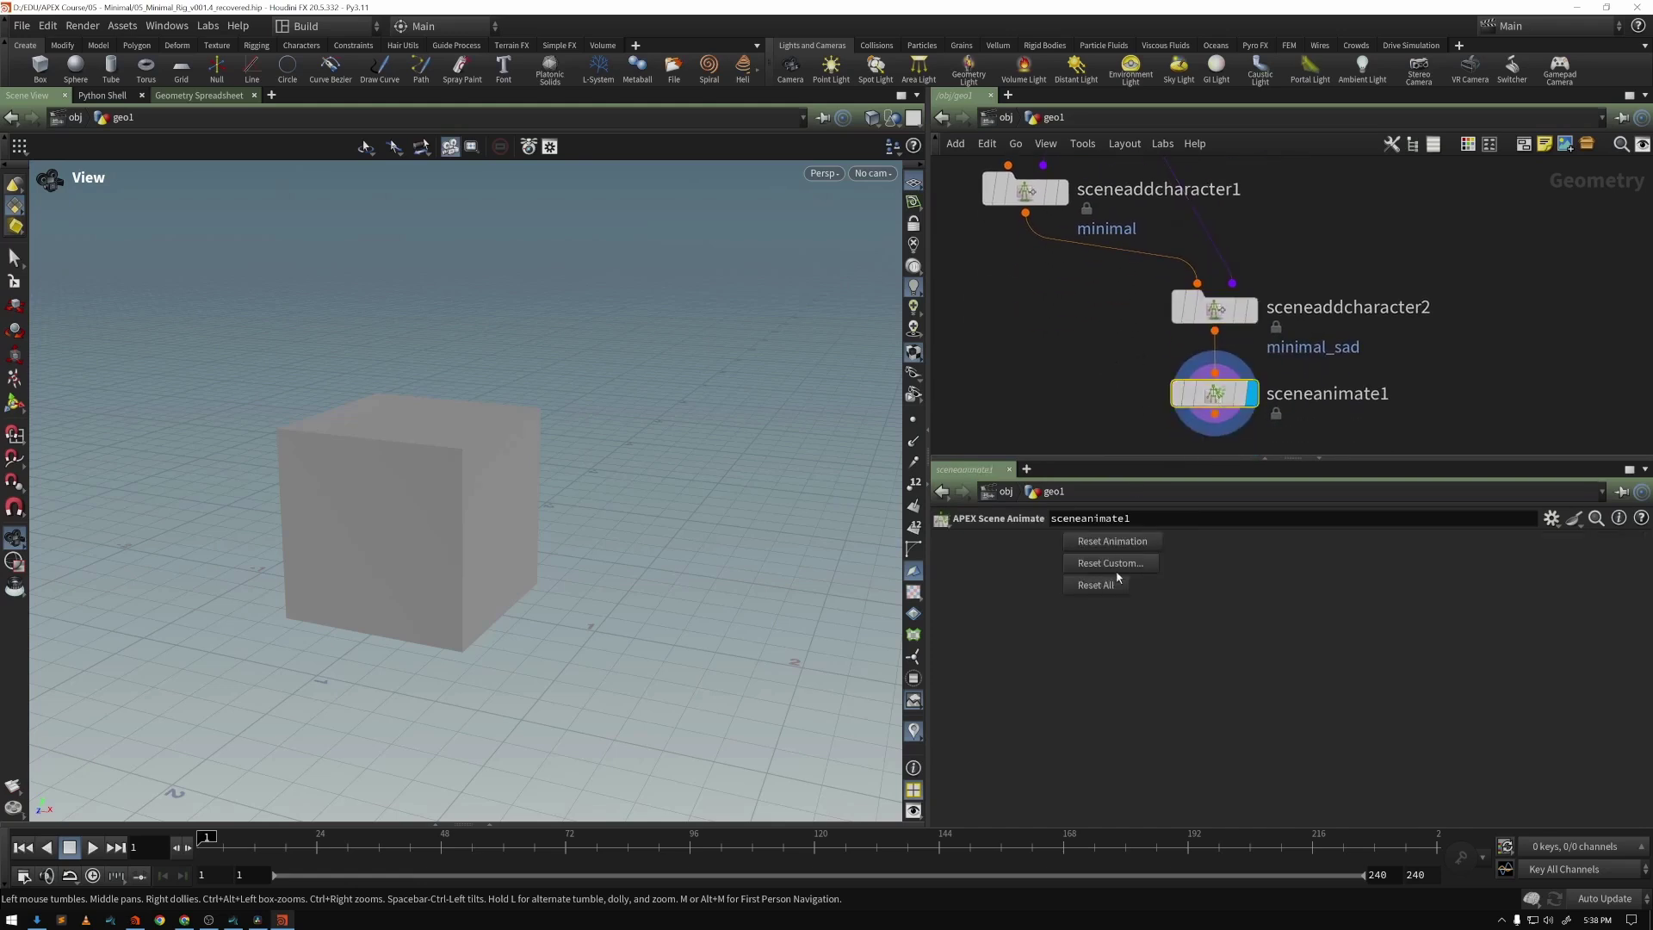
{"action": "left_click", "coordinate": [1119, 400]}
{"action": "key", "text": "Return"}
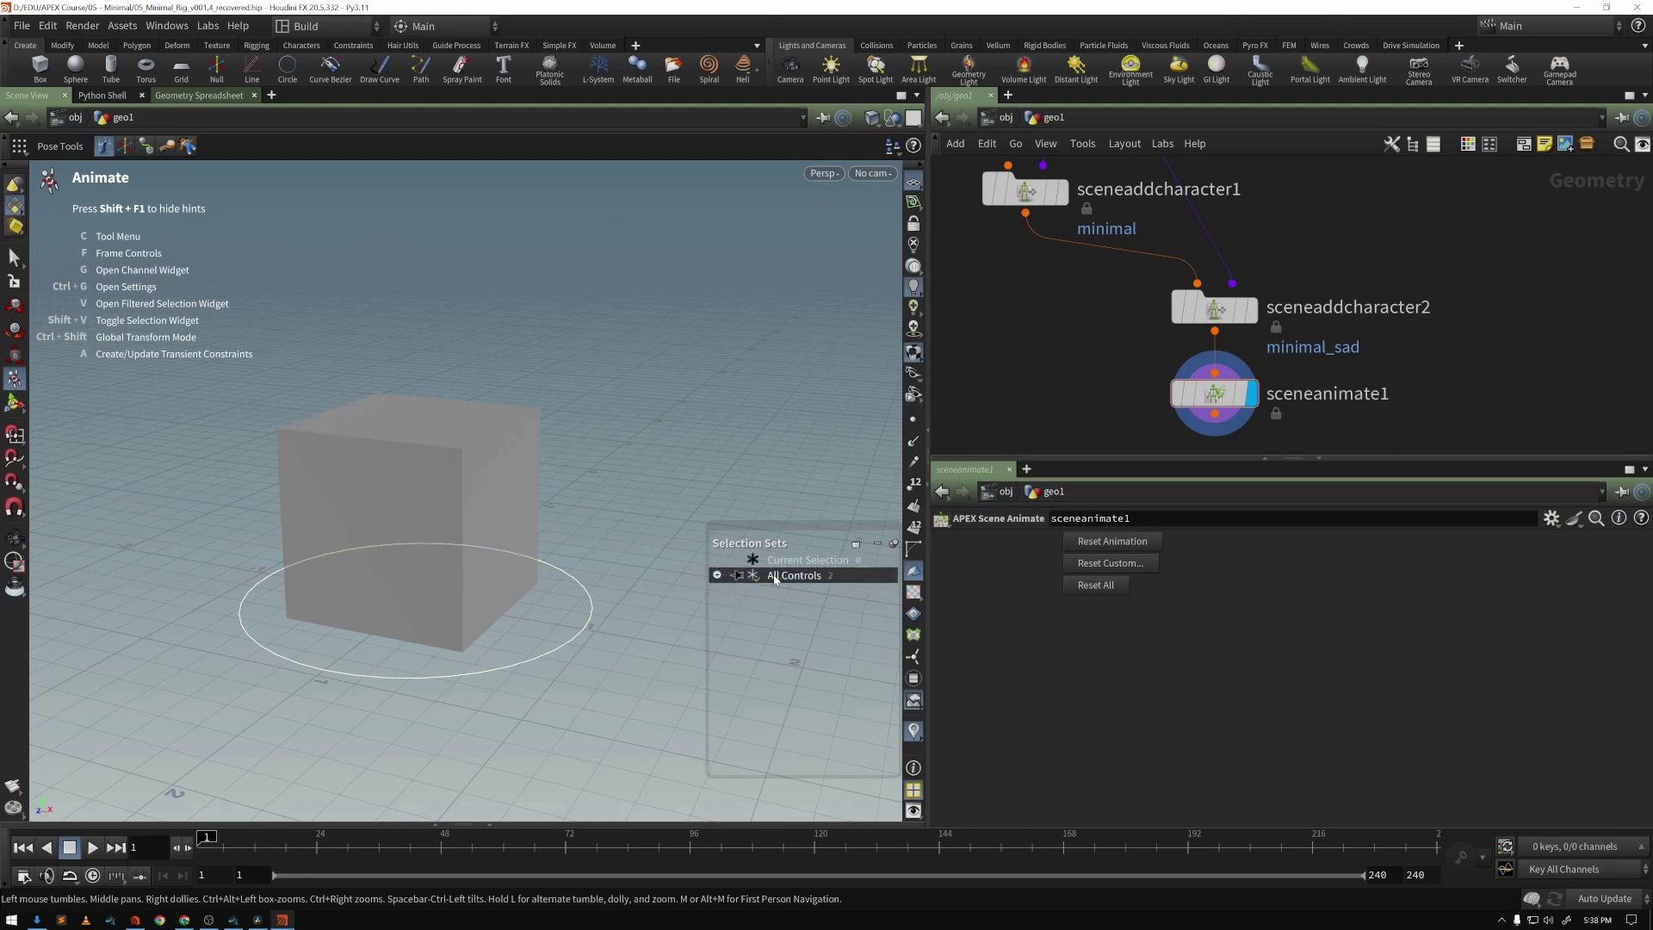
{"action": "left_click", "coordinate": [717, 576]}
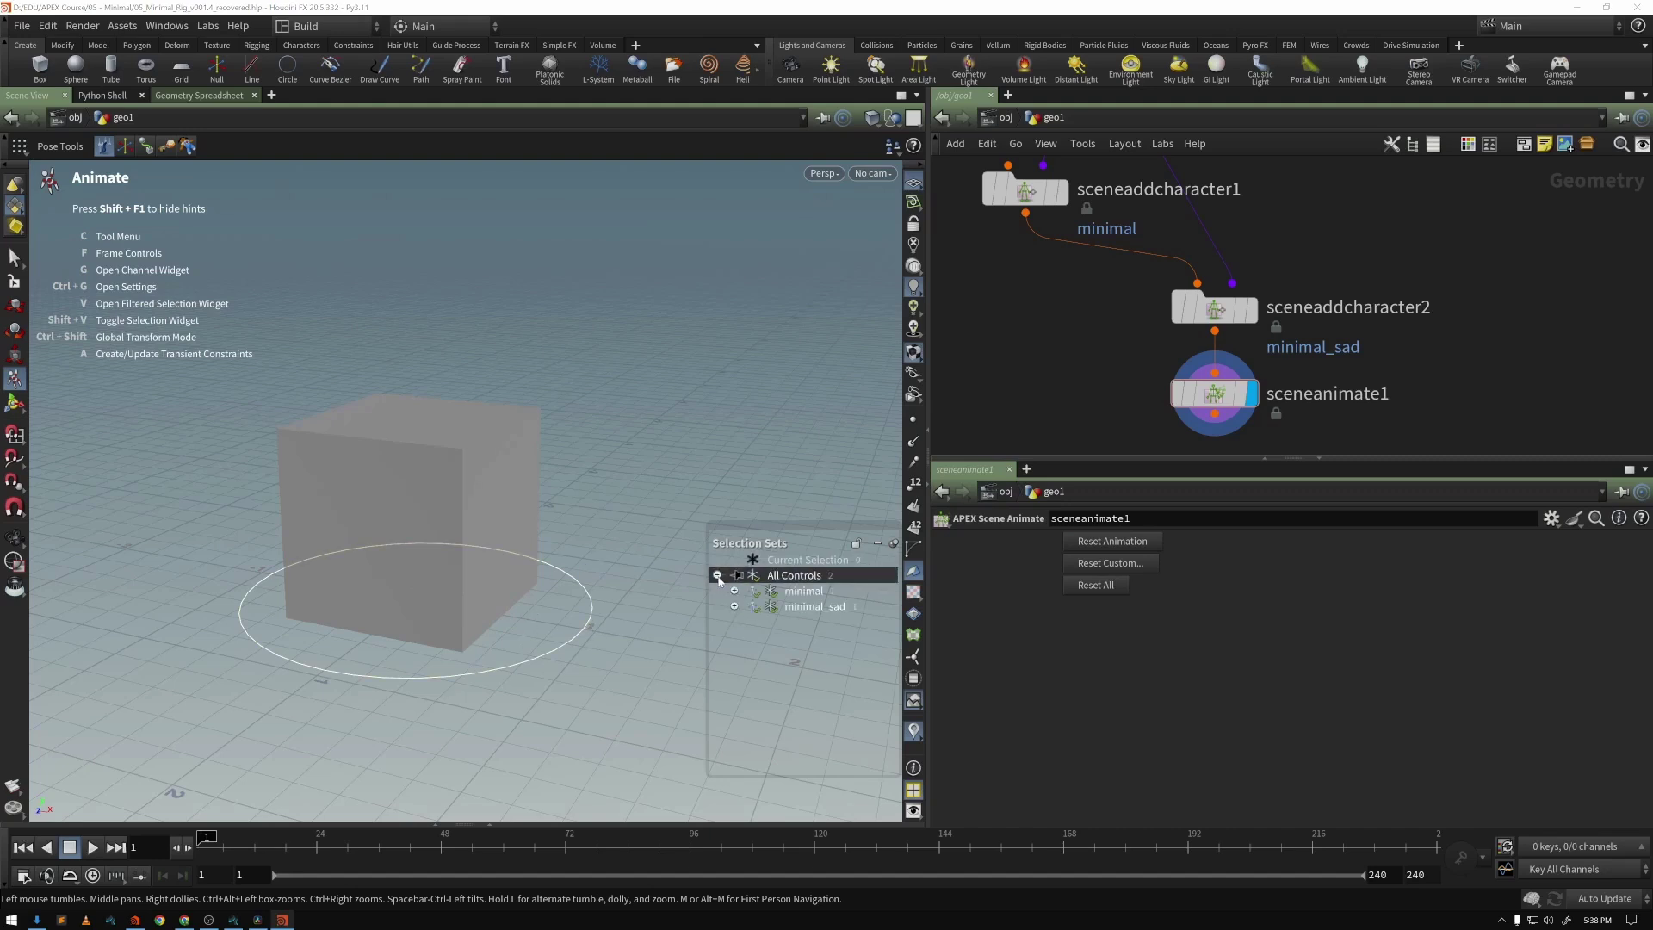
{"action": "left_click", "coordinate": [800, 591]}
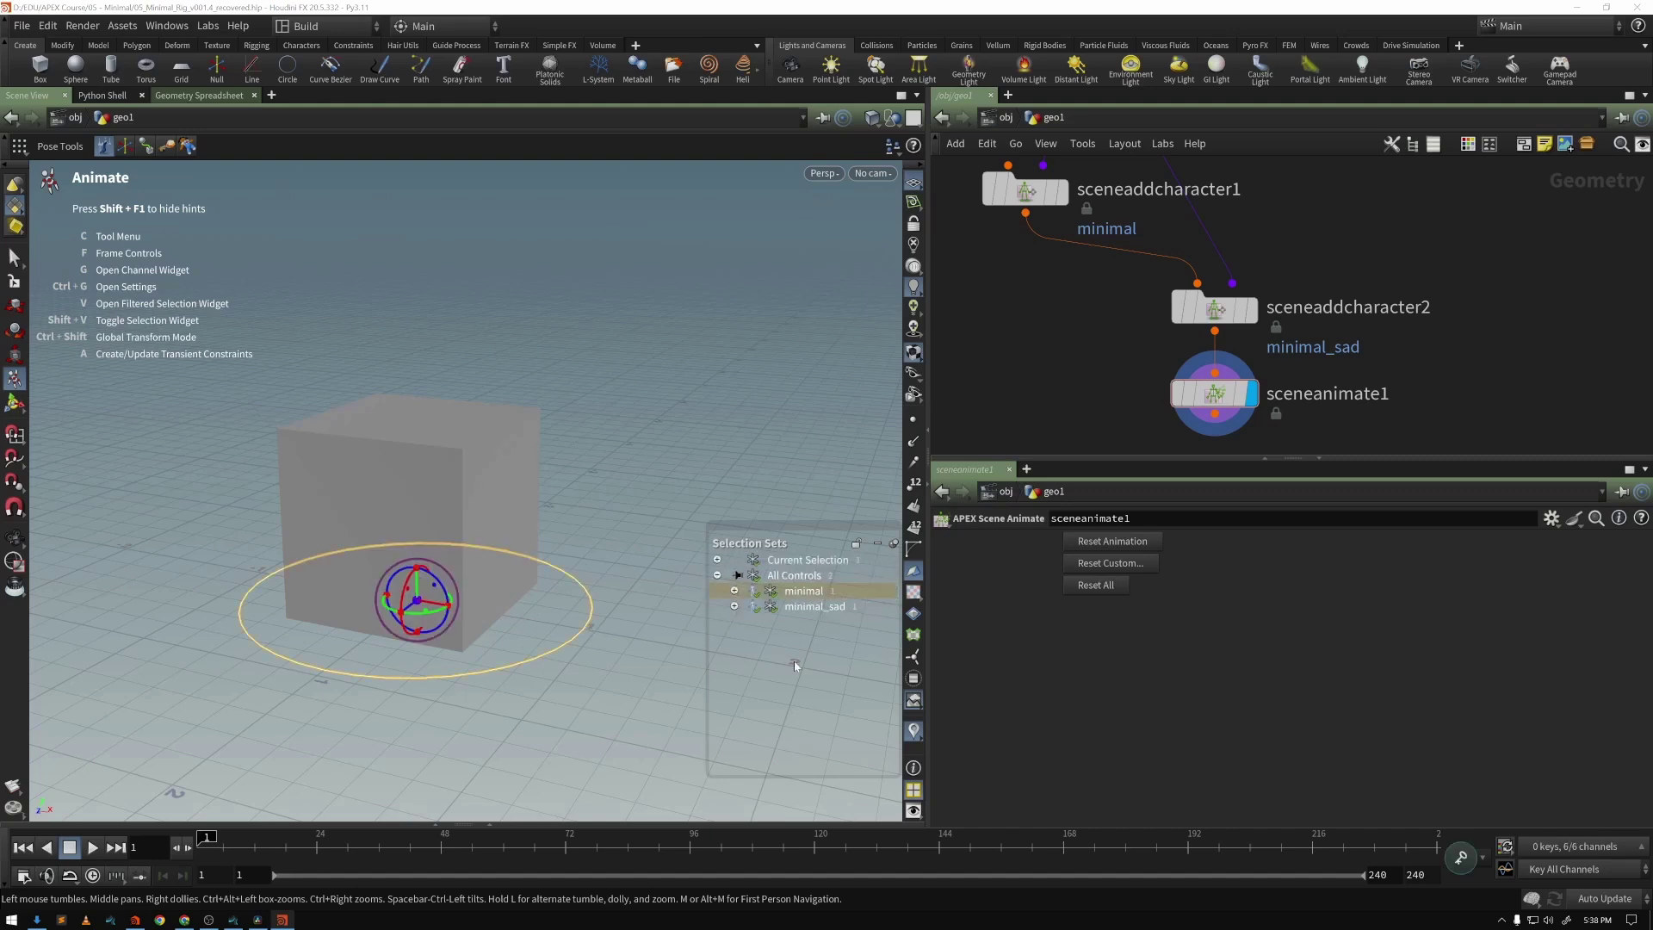
{"action": "left_click", "coordinate": [807, 606]}
Check the character name on sceneaddcharacter2, return to animating with sceneanimate1, and select the minimal_sad control from the selection sets
{"action": "left_click", "coordinate": [1196, 317]}
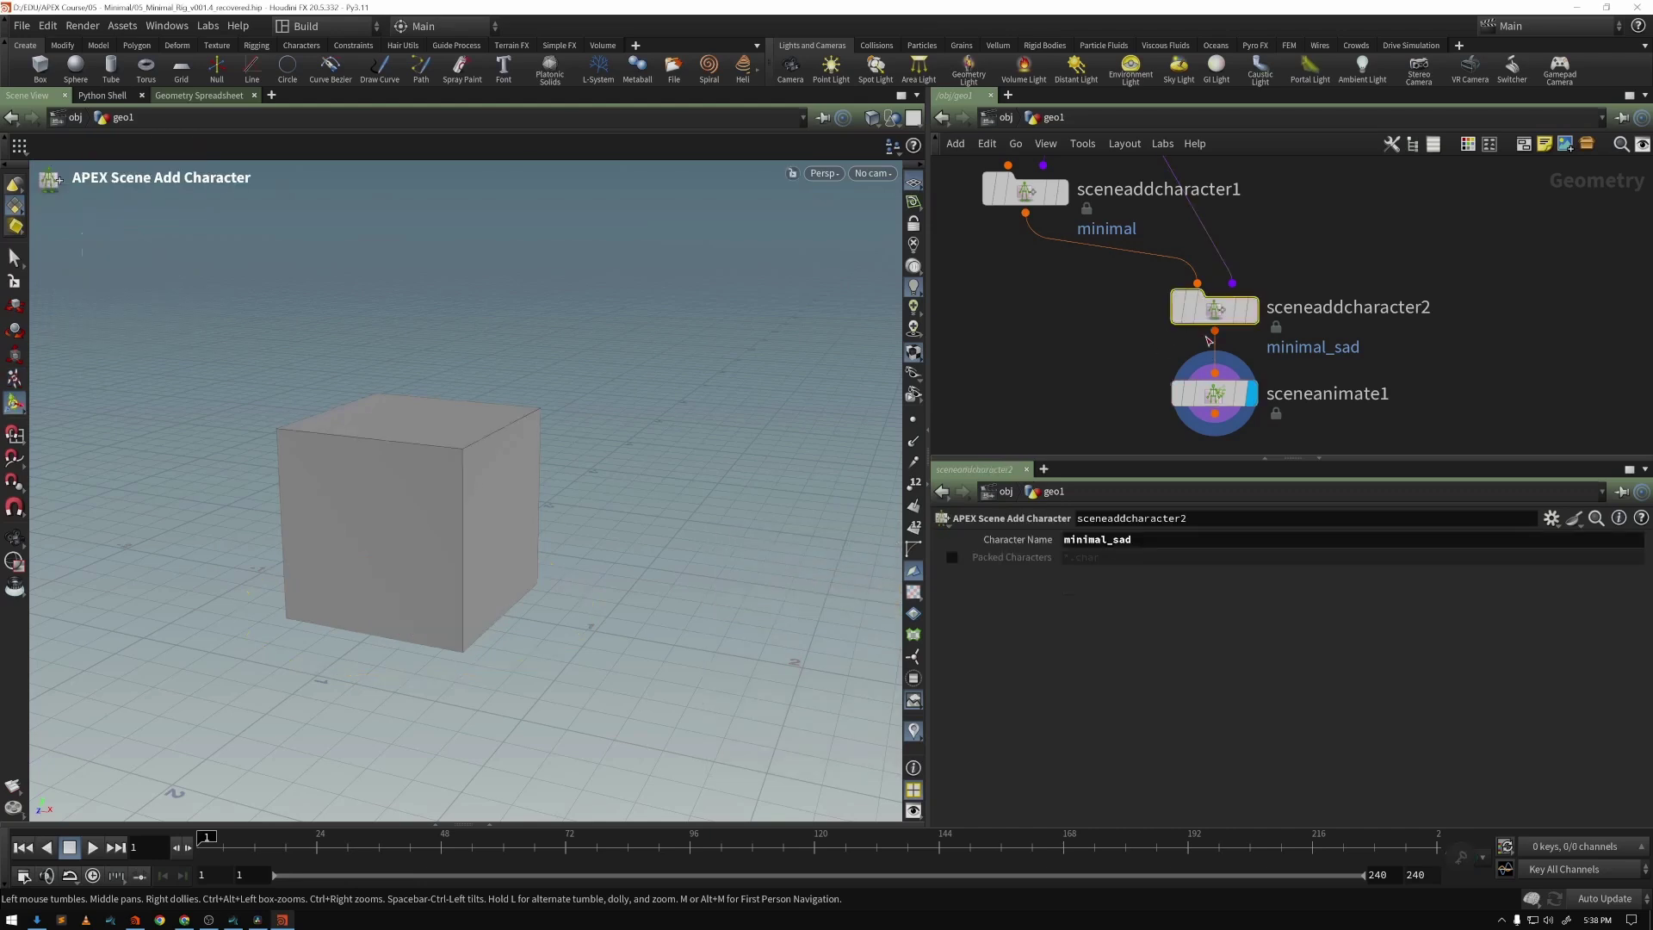
{"action": "left_click", "coordinate": [1214, 393]}
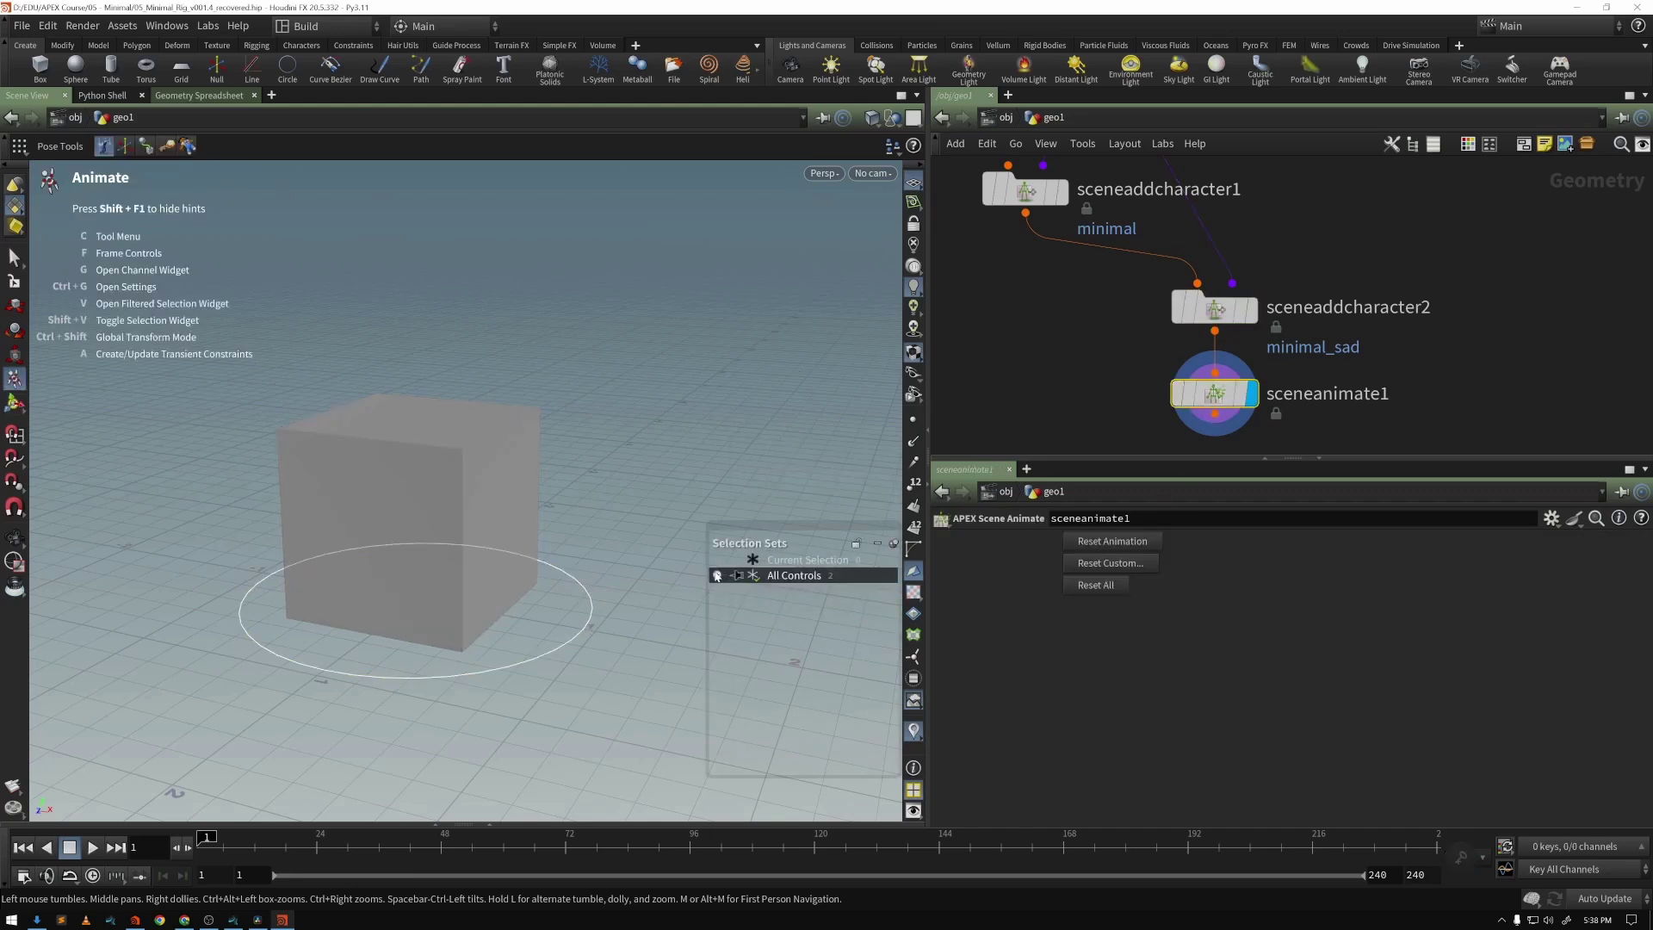
{"action": "left_click", "coordinate": [718, 575]}
{"action": "left_click", "coordinate": [797, 606]}
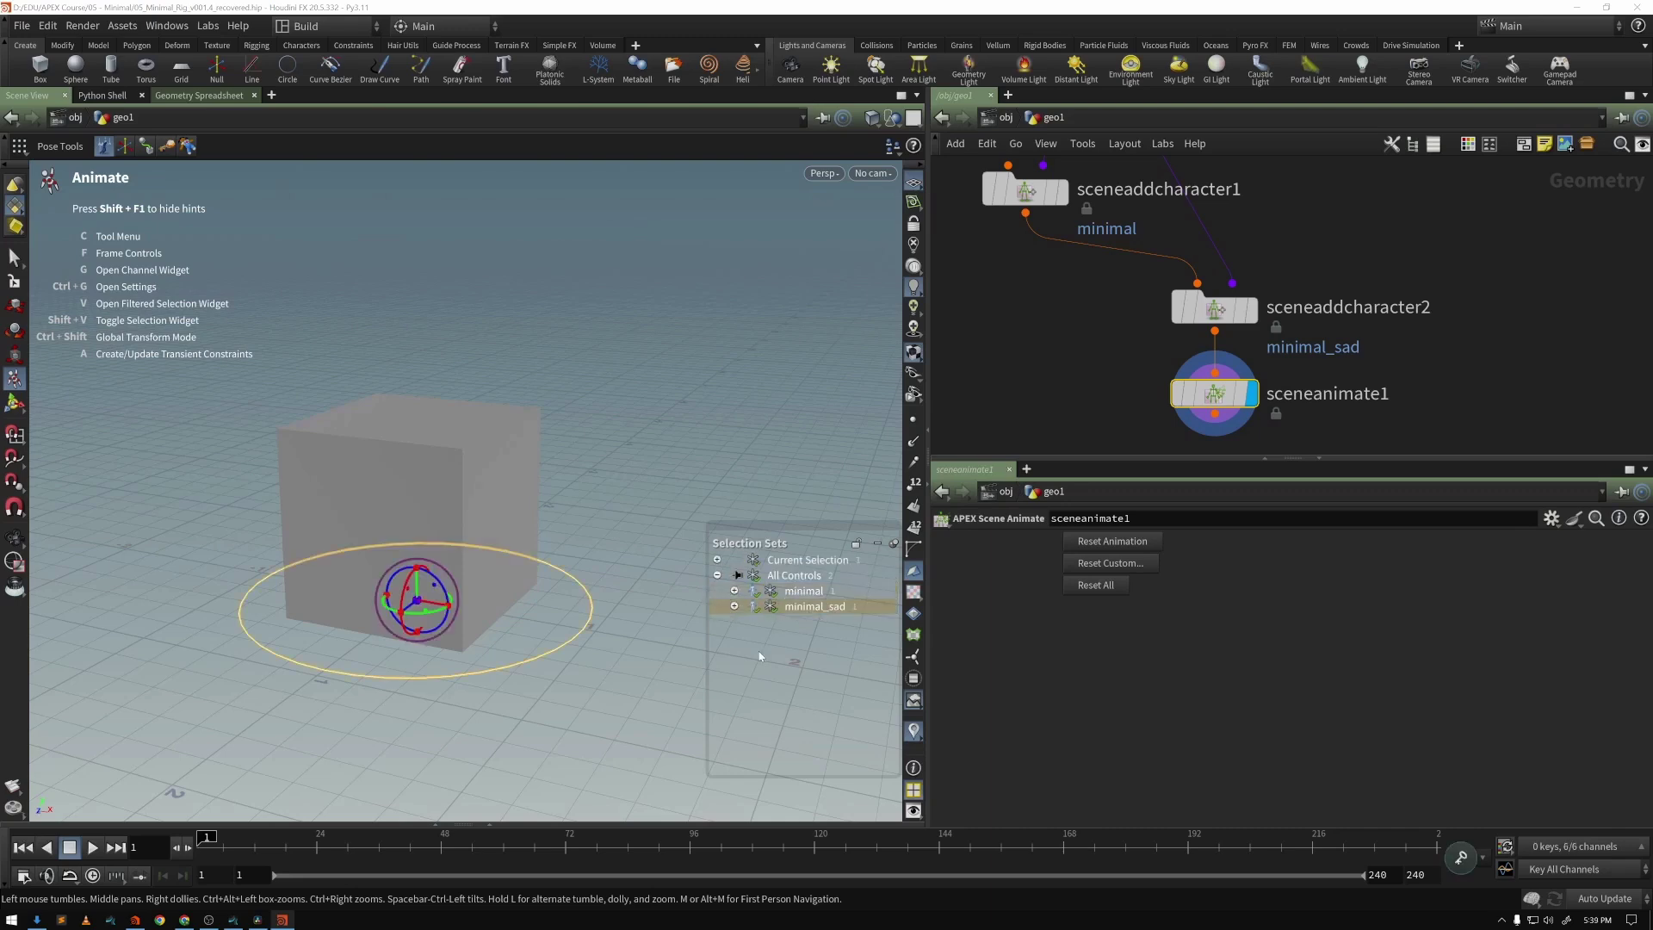
Move the minimal_sad cube sideways away from the minimal cube with its control, inspect both characters, and leave the Animate state
{"action": "left_click_drag", "start_coordinate": [477, 525], "coordinate": [879, 479], "text": "alt"}
{"action": "scroll", "coordinate": [652, 461], "scroll_direction": "down", "scroll_amount": 3}
{"action": "middle_click_drag", "start_coordinate": [652, 462], "coordinate": [319, 482], "text": "alt"}
{"action": "left_click_drag", "start_coordinate": [319, 482], "coordinate": [236, 447], "text": "alt"}
{"action": "middle_click_drag", "start_coordinate": [236, 447], "coordinate": [371, 466], "text": "alt"}
{"action": "key", "text": "Return"}
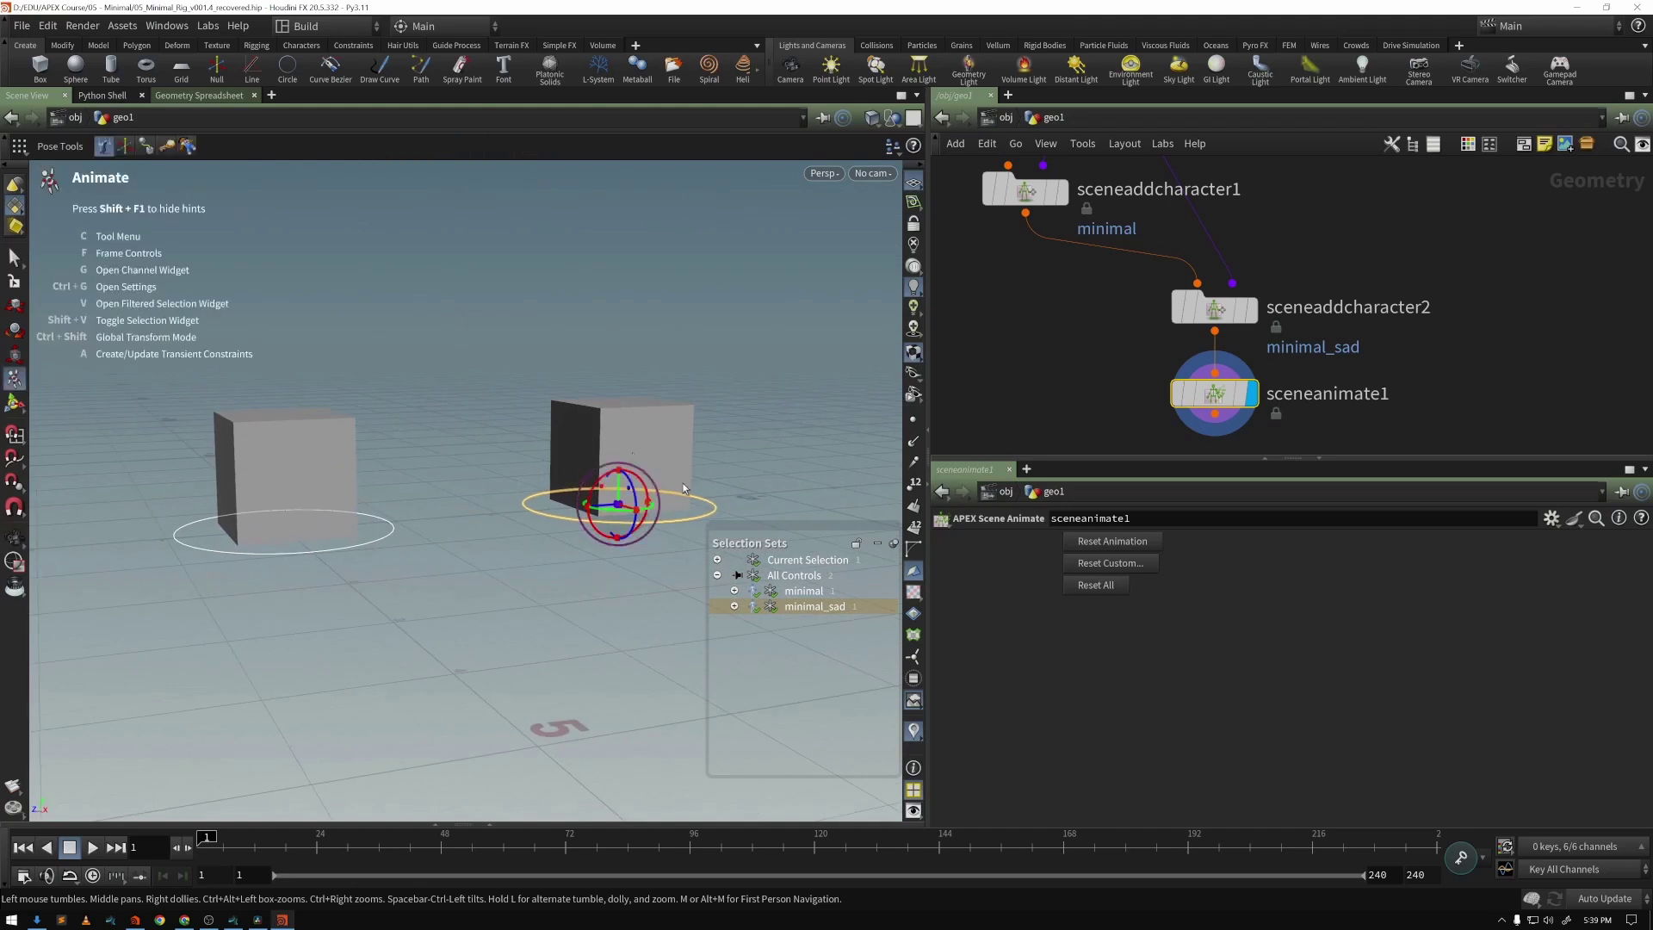
{"action": "key", "text": "Escape"}
{"action": "left_click_drag", "start_coordinate": [446, 583], "coordinate": [497, 586]}
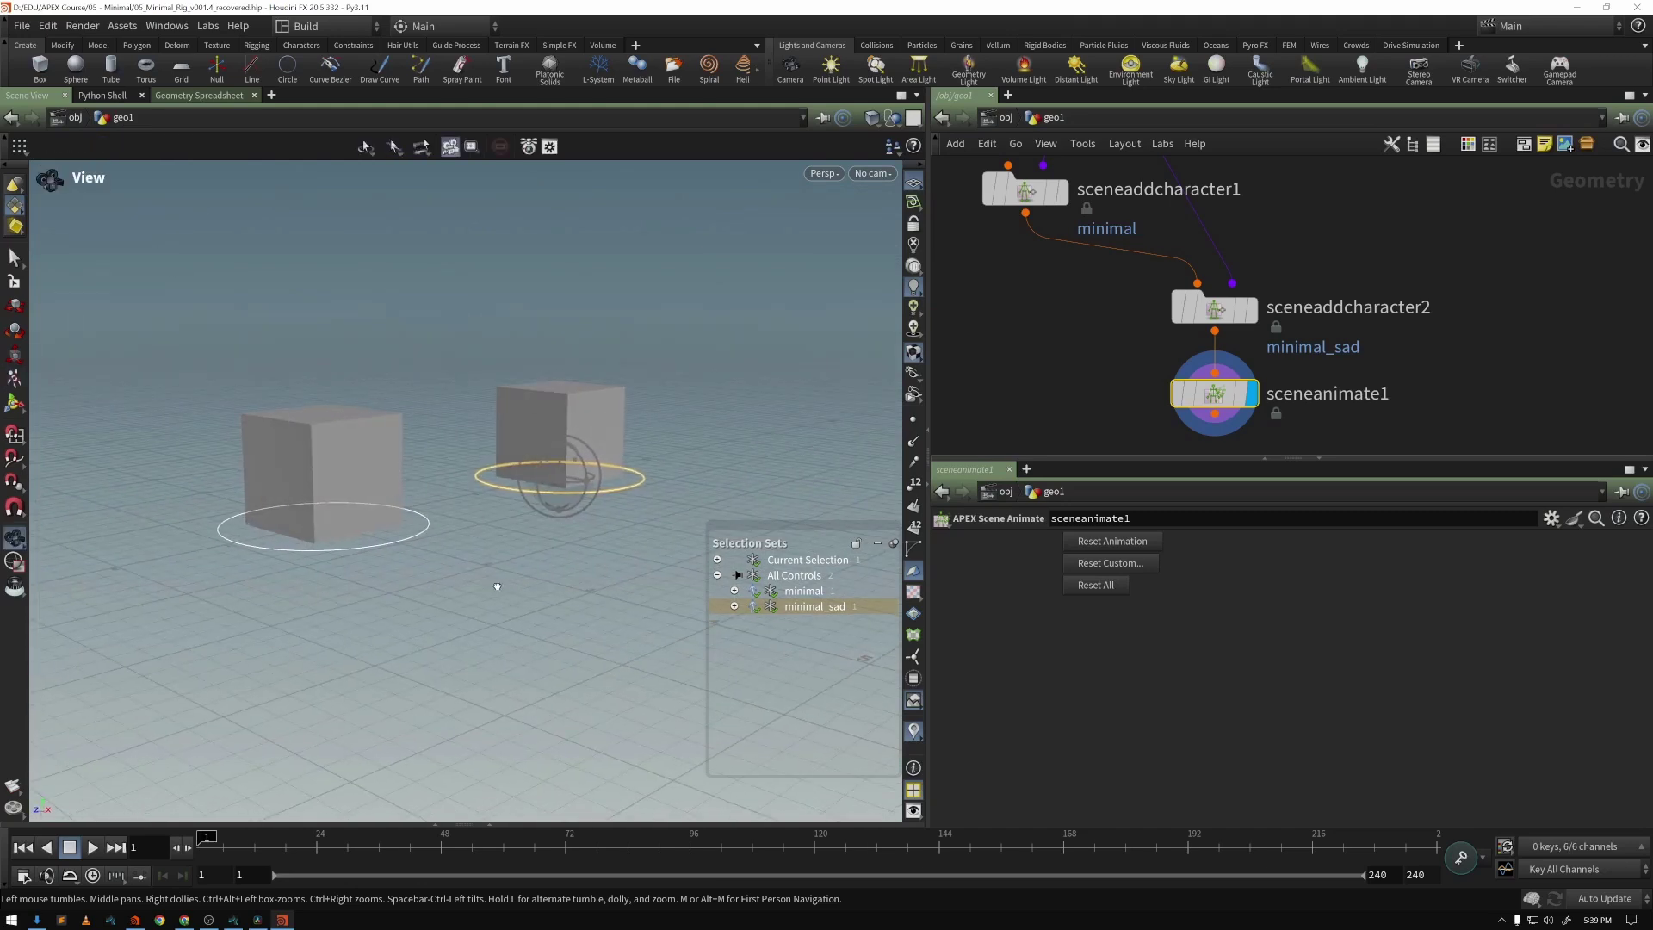
{"action": "key", "text": "Return"}
{"action": "key", "text": "Escape"}
Select and display packfolder1 upstream in the network, and inspect its packed cube
{"action": "scroll", "coordinate": [1001, 344], "scroll_direction": "down", "scroll_amount": 5}
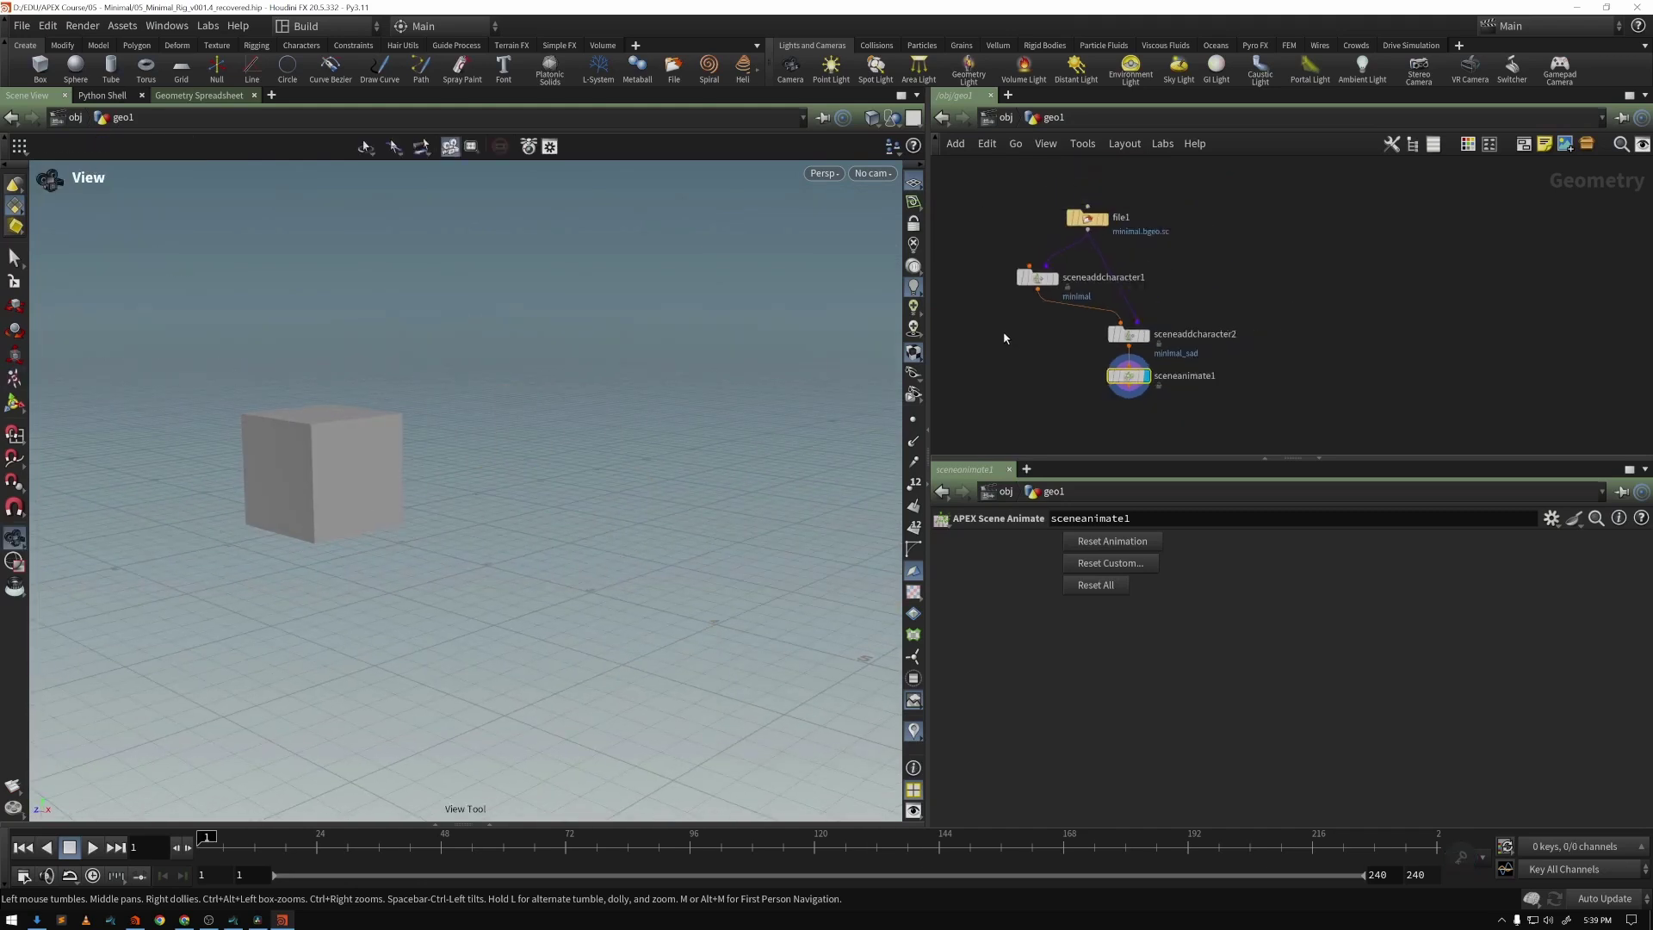
{"action": "scroll", "coordinate": [998, 361], "scroll_direction": "down", "scroll_amount": 4}
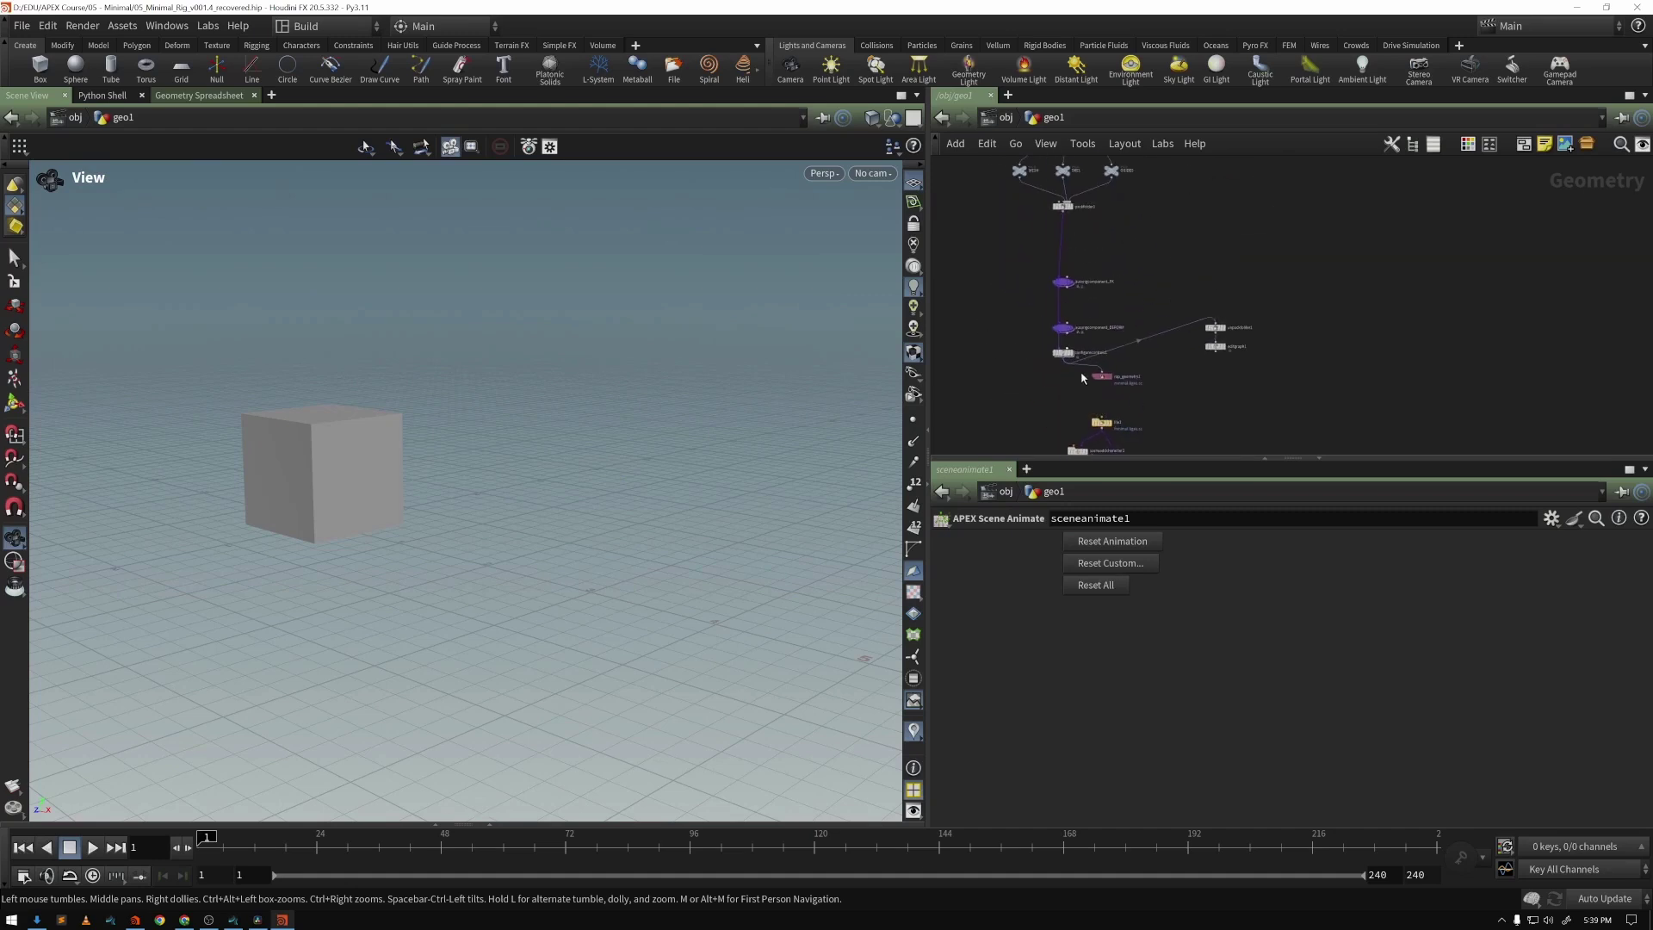
{"action": "scroll", "coordinate": [993, 335], "scroll_direction": "down", "scroll_amount": 3}
{"action": "middle_click_drag", "start_coordinate": [992, 339], "coordinate": [1015, 465]}
{"action": "scroll", "coordinate": [1086, 348], "scroll_direction": "up", "scroll_amount": 6}
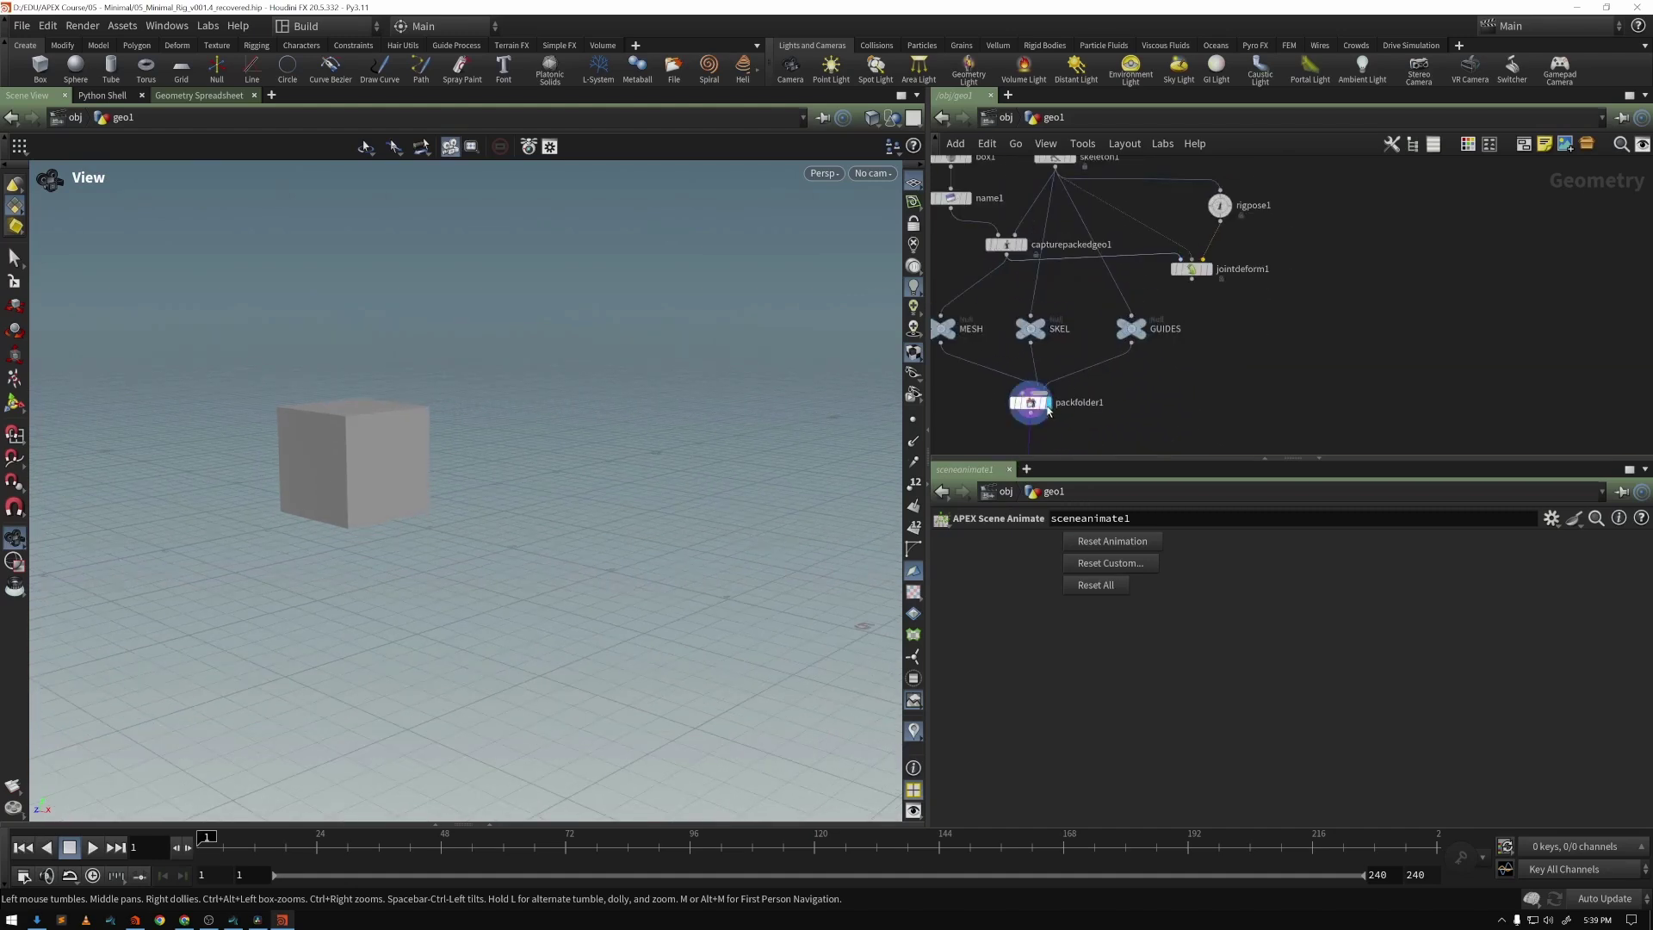
{"action": "left_click", "coordinate": [1050, 410]}
{"action": "left_click_drag", "start_coordinate": [628, 441], "coordinate": [598, 428]}
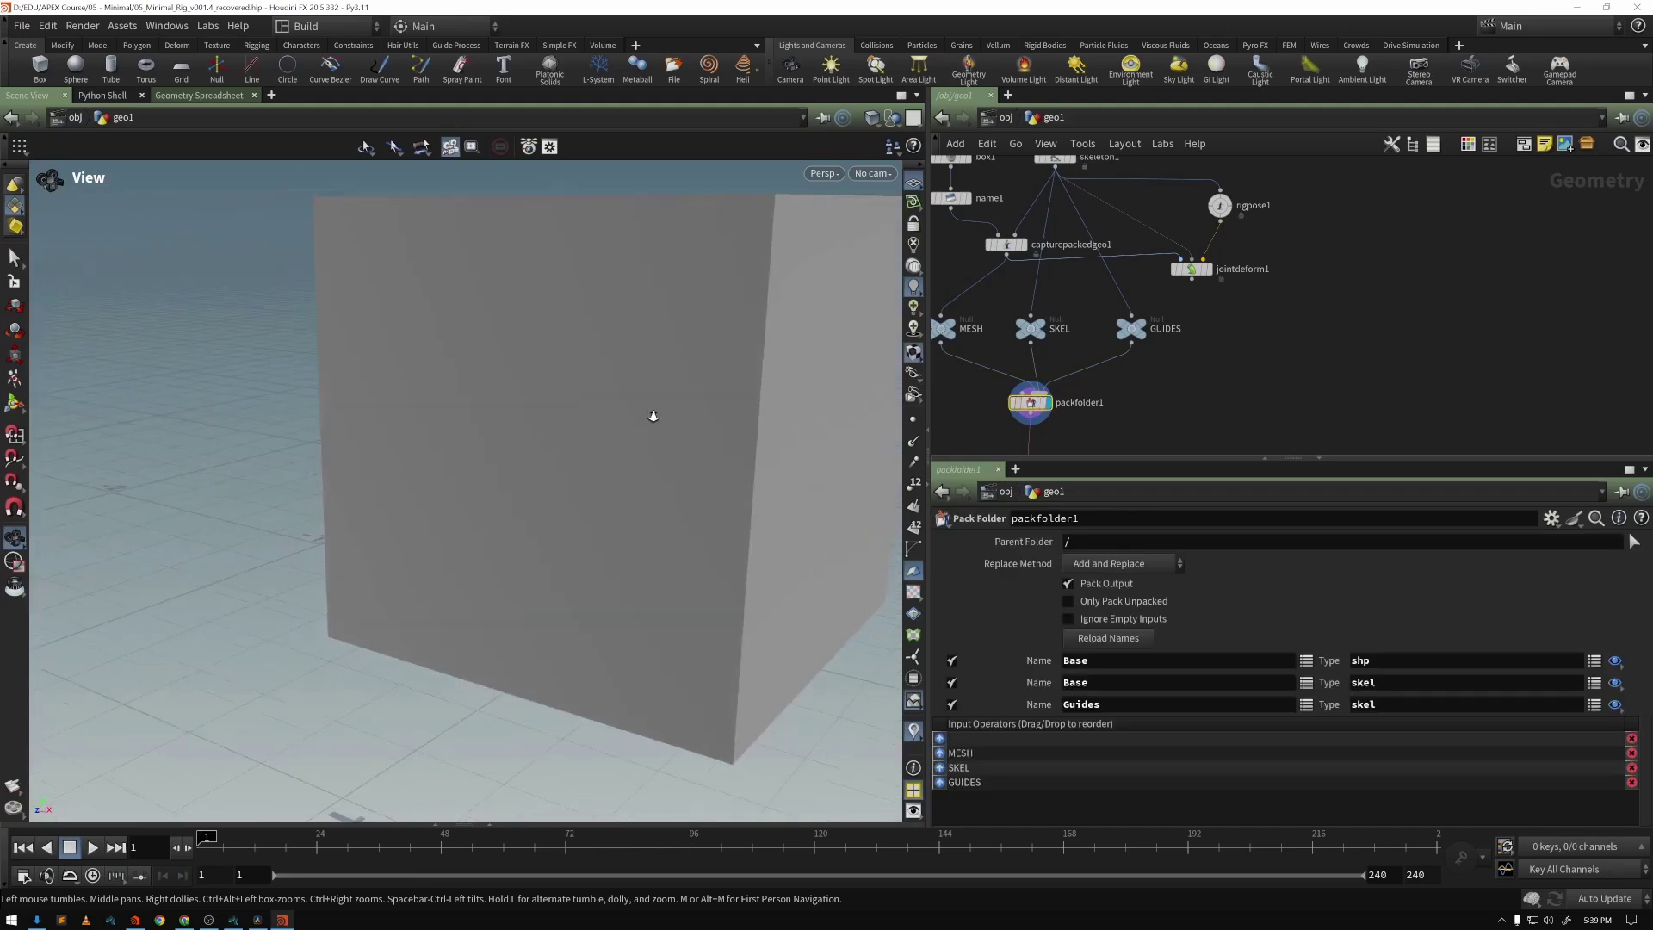
{"action": "scroll", "coordinate": [598, 428], "scroll_direction": "down", "scroll_amount": 4}
{"action": "middle_click_drag", "start_coordinate": [577, 417], "coordinate": [255, 439]}
{"action": "scroll", "coordinate": [629, 411], "scroll_direction": "down", "scroll_amount": 3}
{"action": "left_click_drag", "start_coordinate": [392, 441], "coordinate": [421, 528]}
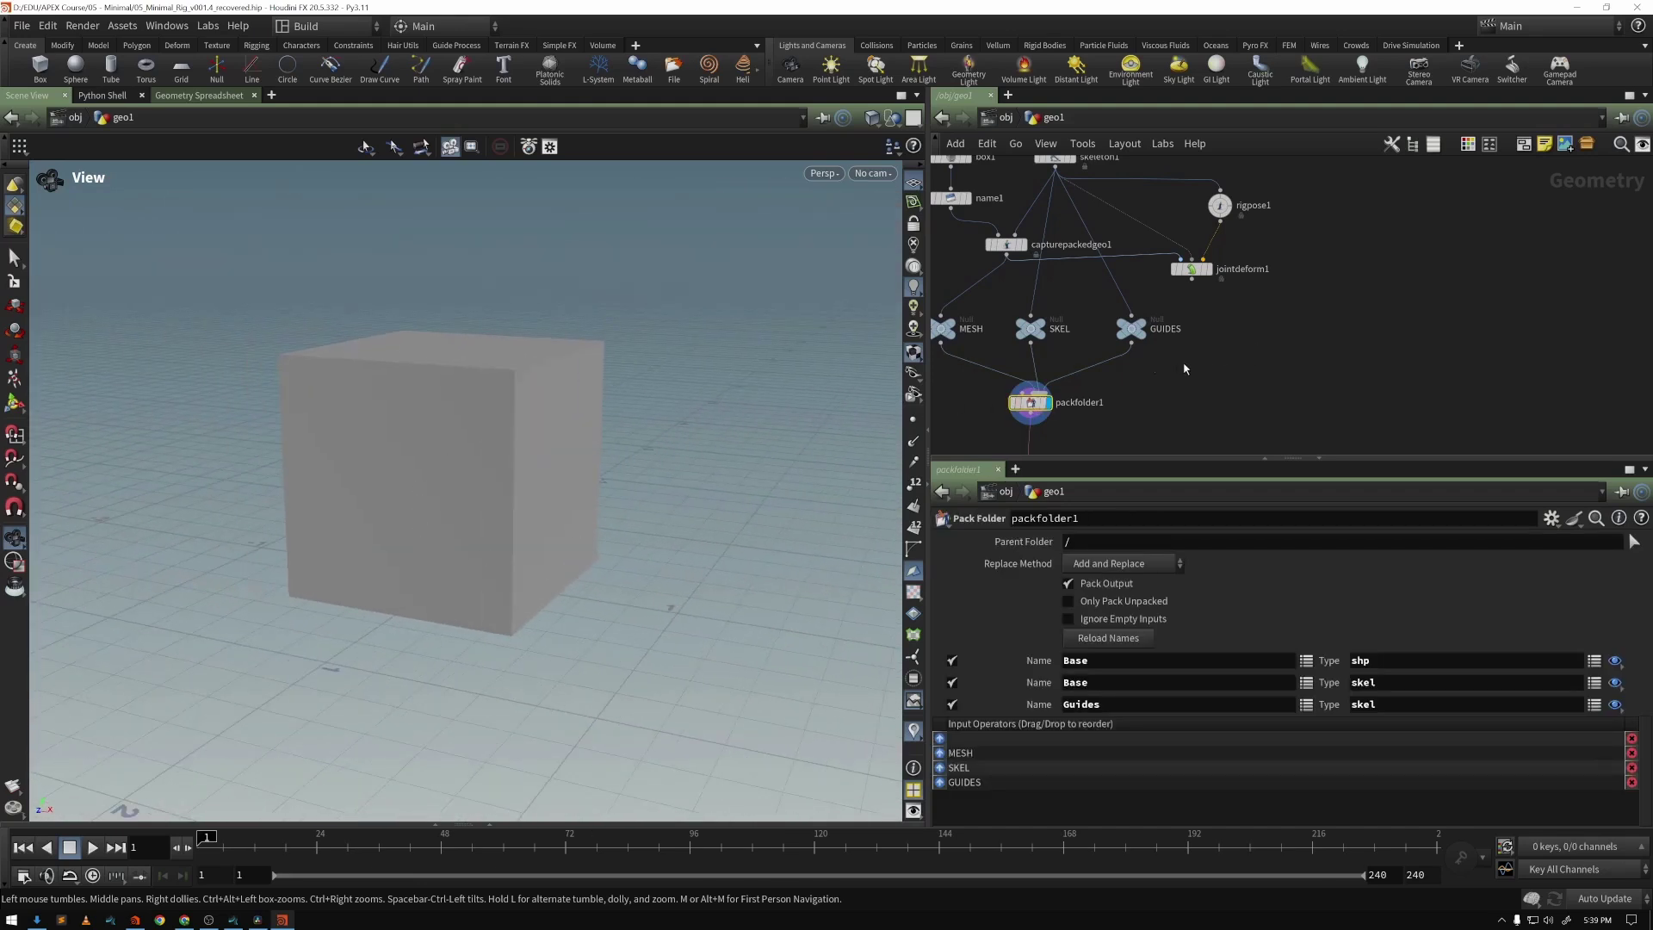
Review the settings of autorigcomponent_DEFORM, configurecontrols1, rop_geometry1 and file1 to trace the rig from component building to export and reload
{"action": "scroll", "coordinate": [1349, 362], "scroll_direction": "down", "scroll_amount": 3}
{"action": "middle_click_drag", "start_coordinate": [1273, 396], "coordinate": [1296, 160]}
{"action": "scroll", "coordinate": [1153, 288], "scroll_direction": "up", "scroll_amount": 4}
{"action": "middle_click_drag", "start_coordinate": [1154, 289], "coordinate": [1095, 291]}
{"action": "left_click", "coordinate": [1170, 315]}
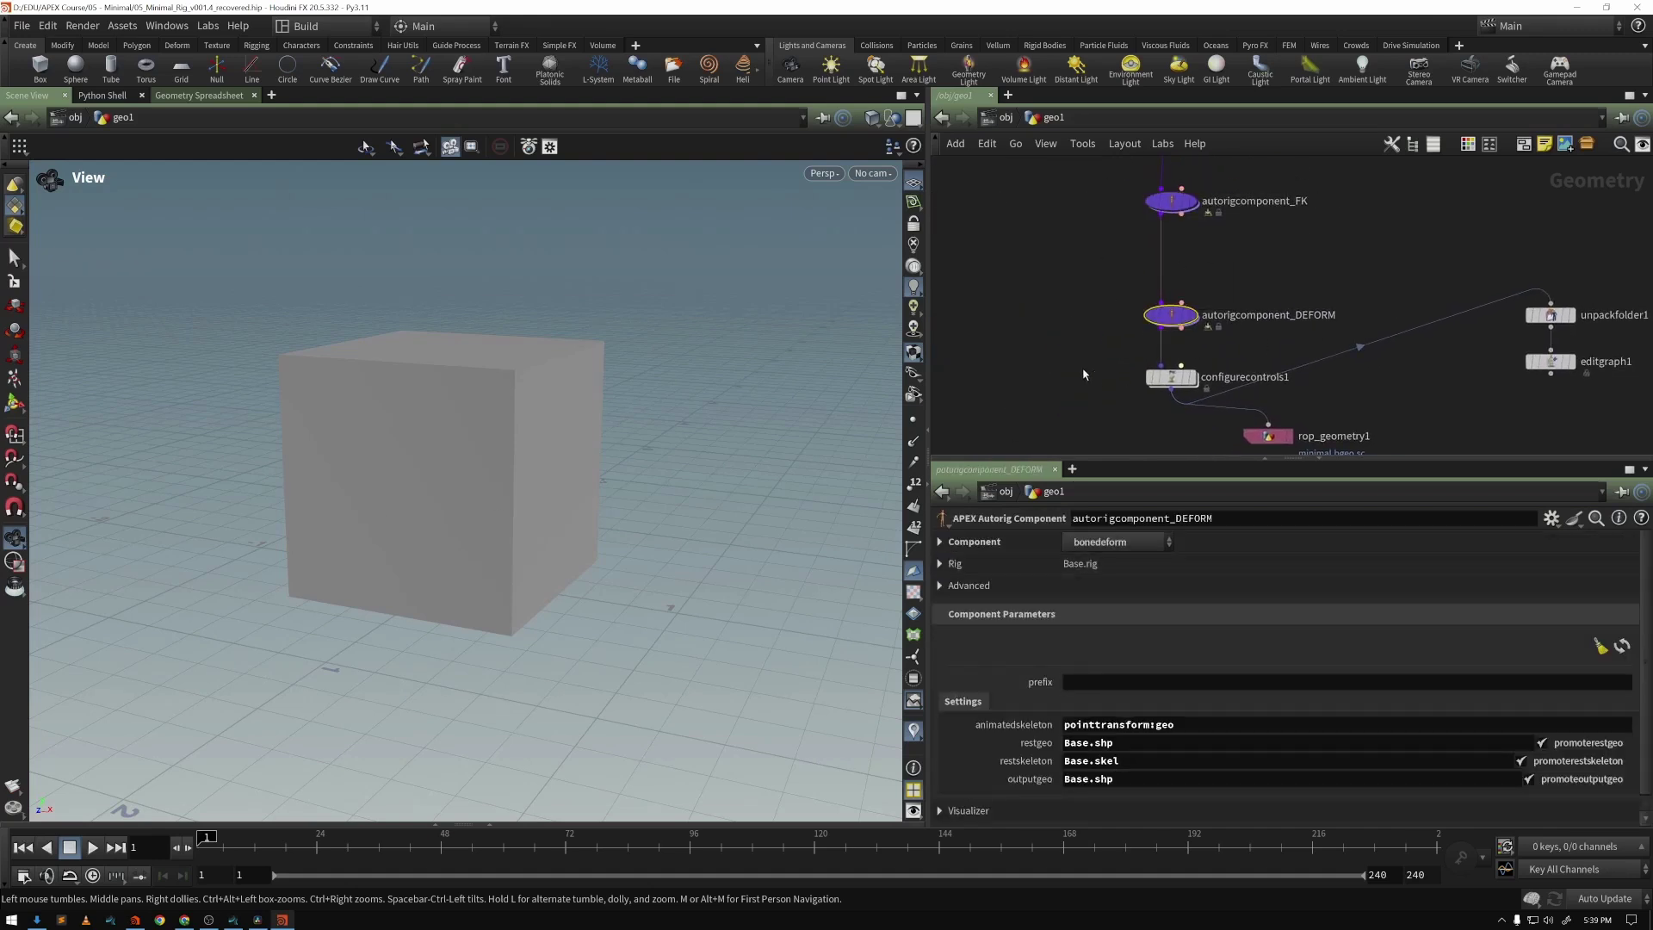
{"action": "left_click", "coordinate": [1170, 377]}
{"action": "middle_click_drag", "start_coordinate": [1193, 424], "coordinate": [1108, 365]}
{"action": "left_click", "coordinate": [1213, 354]}
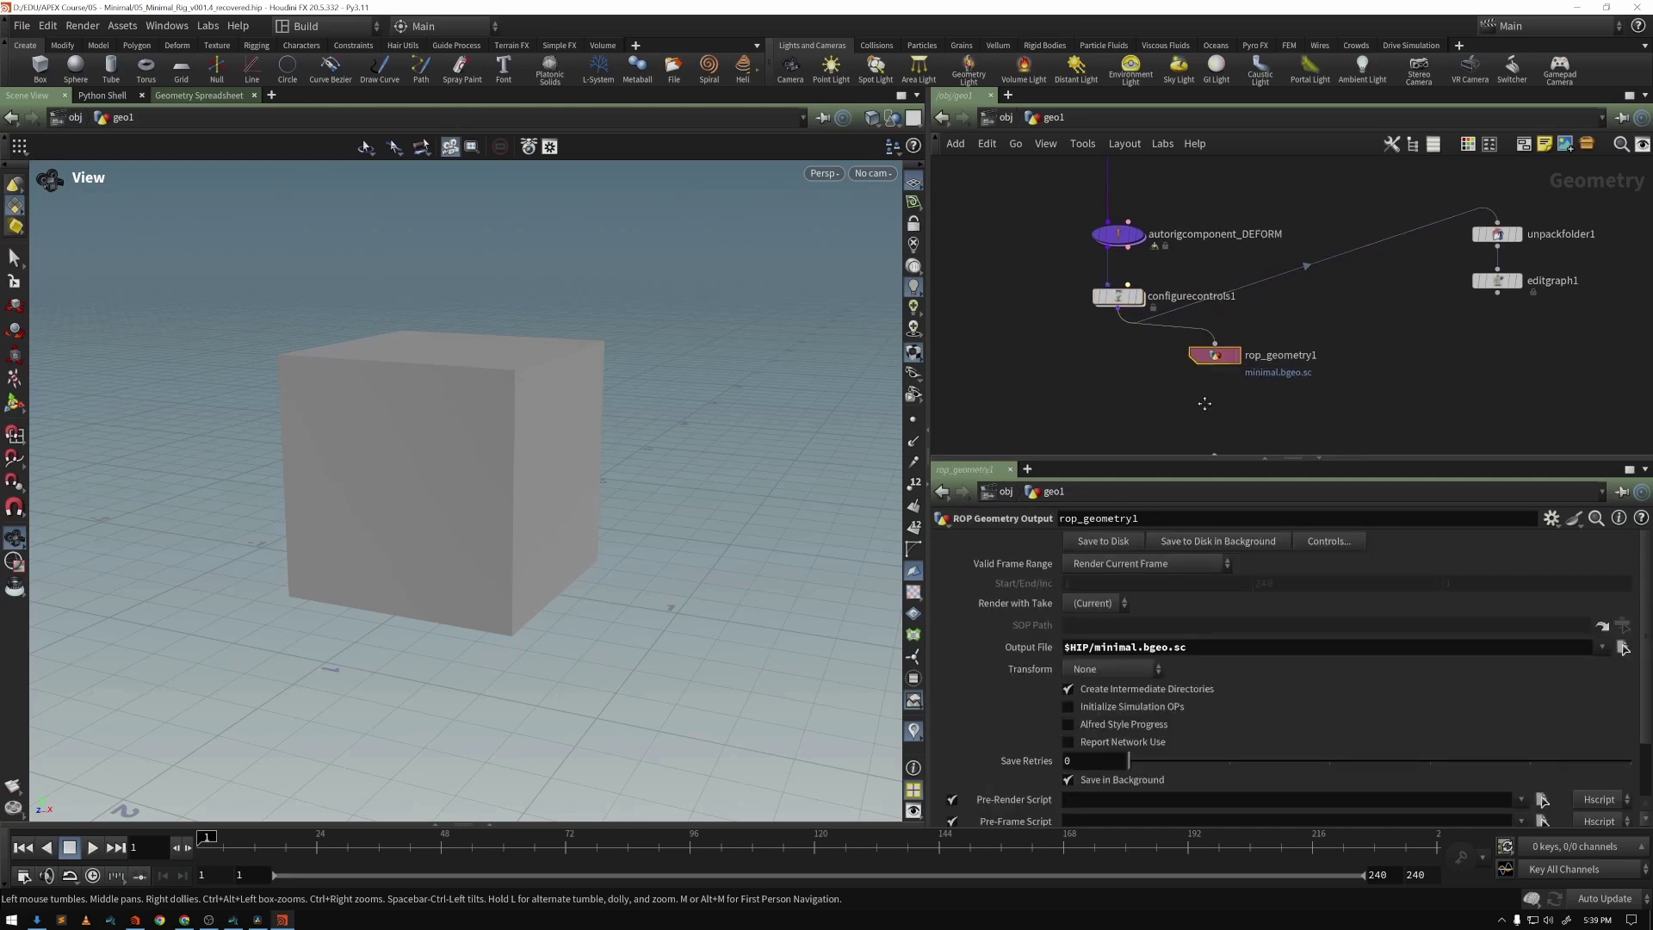
{"action": "middle_click_drag", "start_coordinate": [1199, 420], "coordinate": [1202, 303]}
{"action": "left_click", "coordinate": [1215, 351]}
{"action": "middle_click_drag", "start_coordinate": [1118, 364], "coordinate": [1099, 228]}
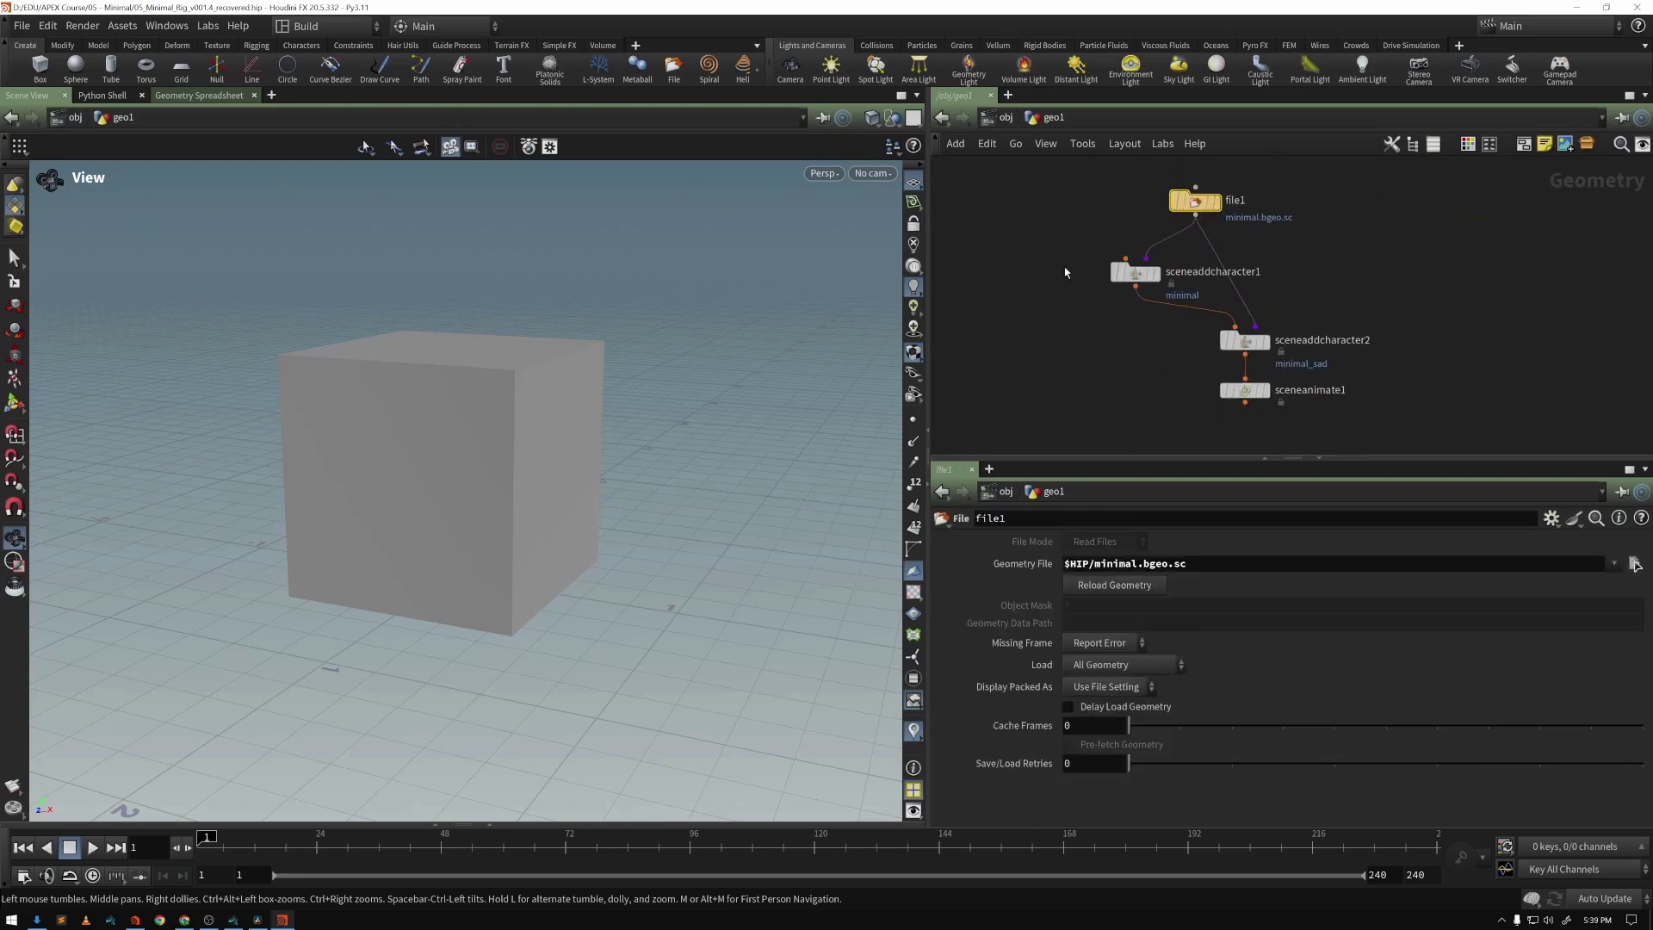
Select sceneanimate1 and review the whole node network from the packed inputs down to the APEX scene nodes
{"action": "left_click", "coordinate": [1245, 390]}
{"action": "scroll", "coordinate": [1041, 370], "scroll_direction": "down", "scroll_amount": 5}
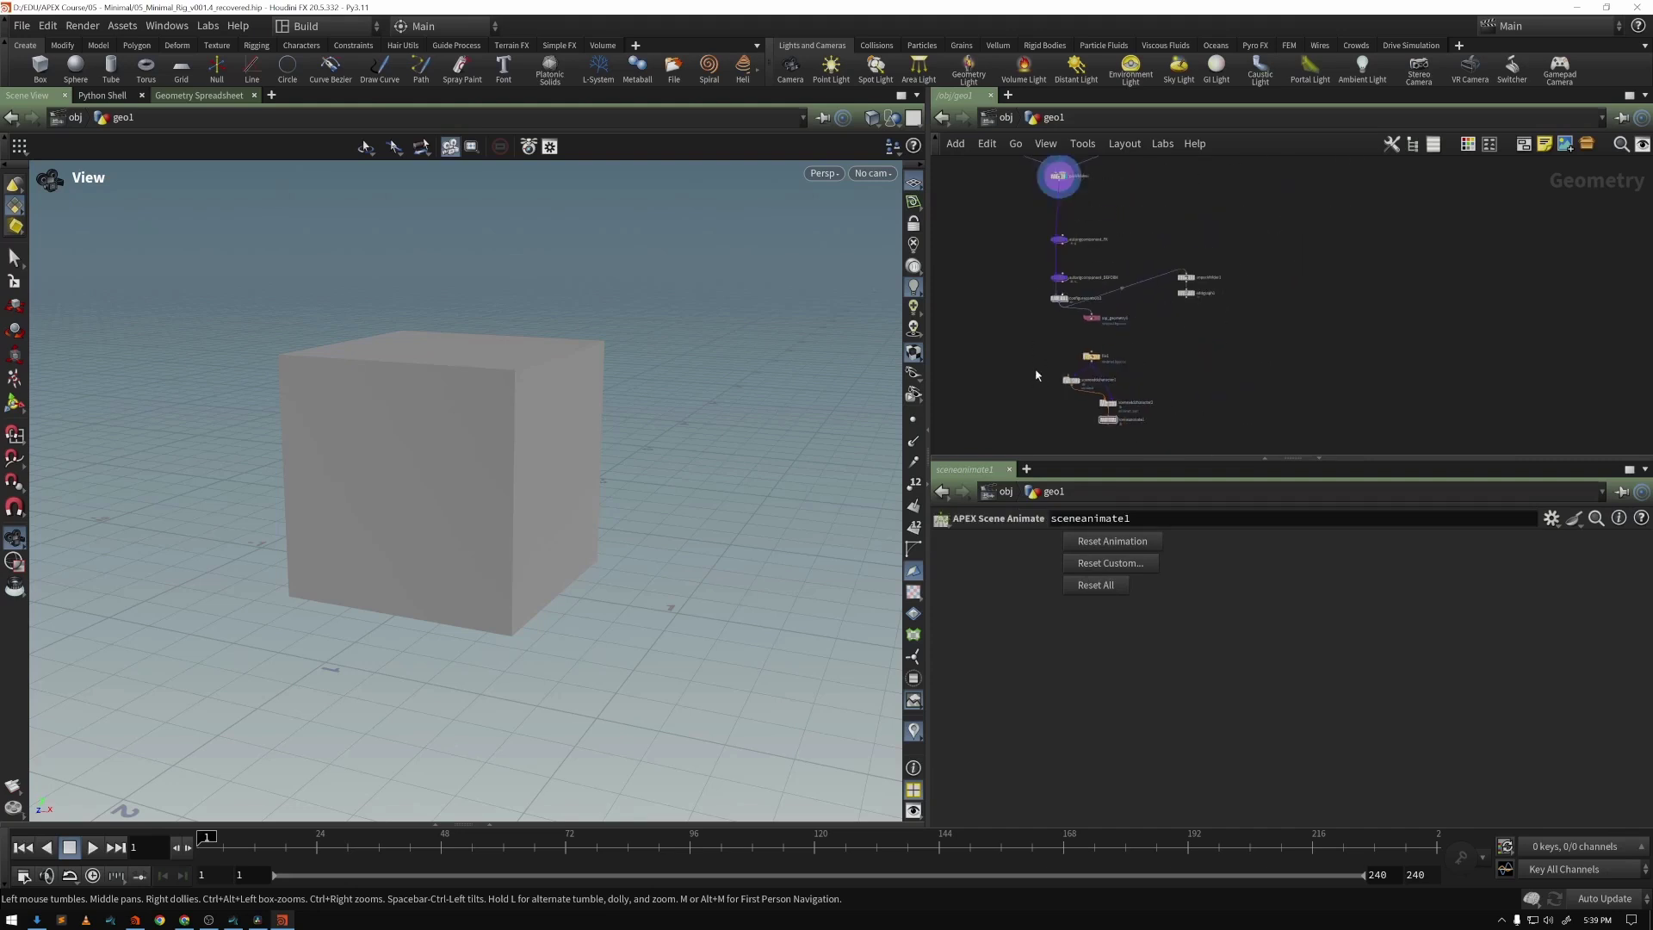
{"action": "scroll", "coordinate": [1042, 378], "scroll_direction": "down", "scroll_amount": 4}
{"action": "scroll", "coordinate": [1047, 381], "scroll_direction": "up", "scroll_amount": 2}
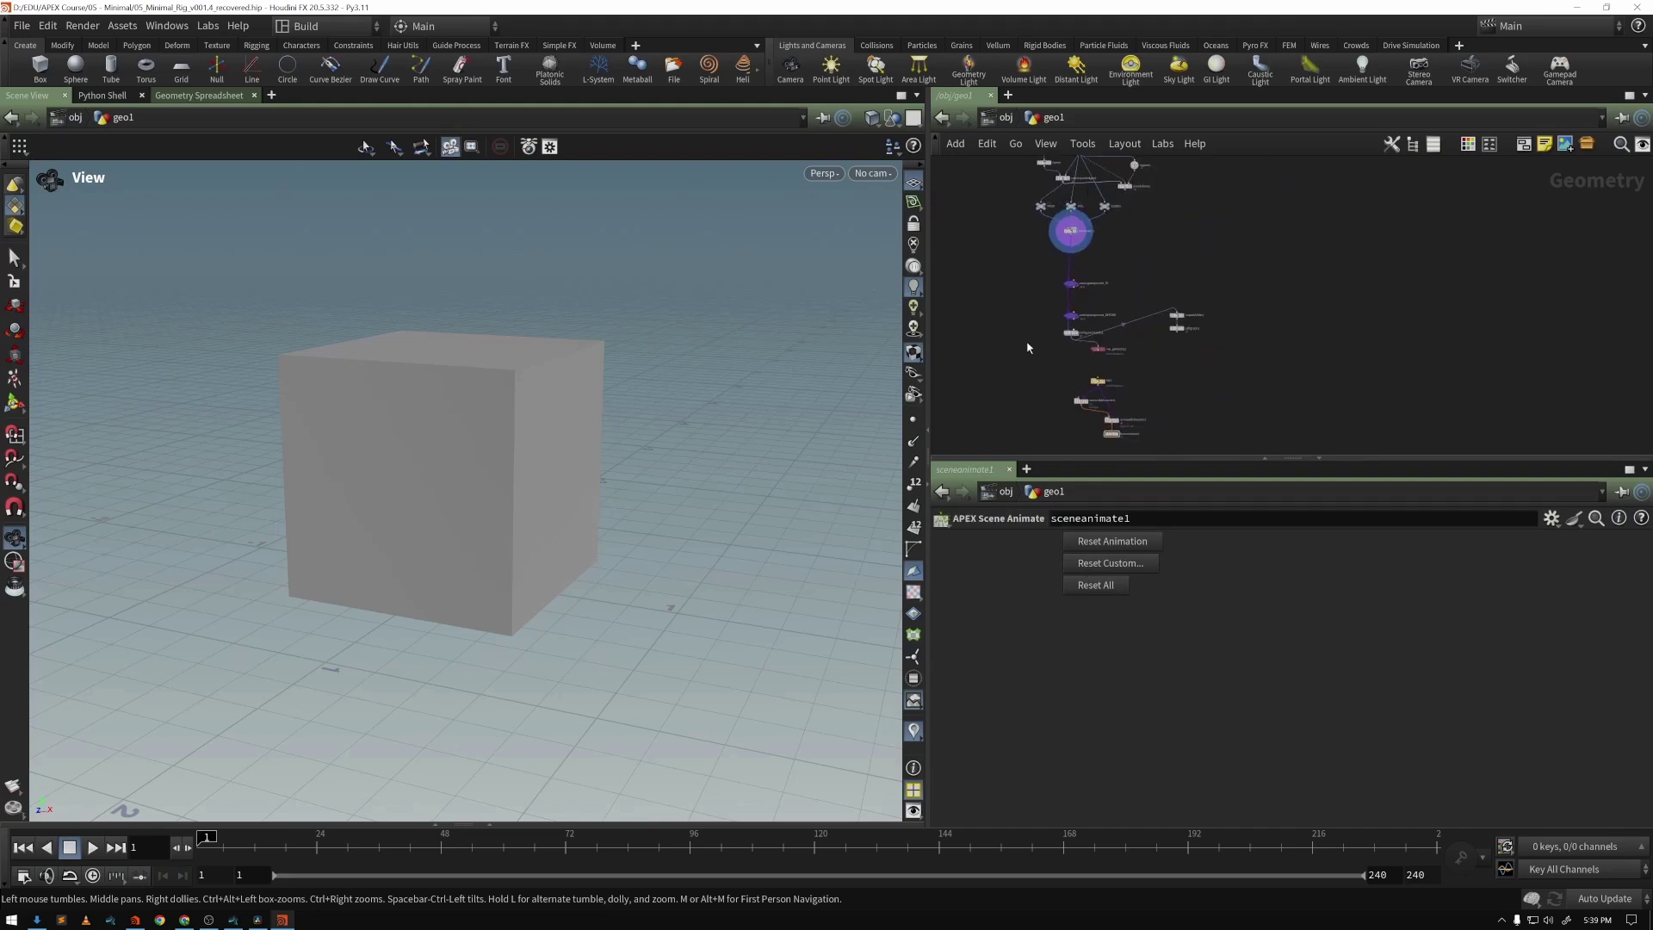
{"action": "scroll", "coordinate": [1038, 330], "scroll_direction": "up", "scroll_amount": 3}
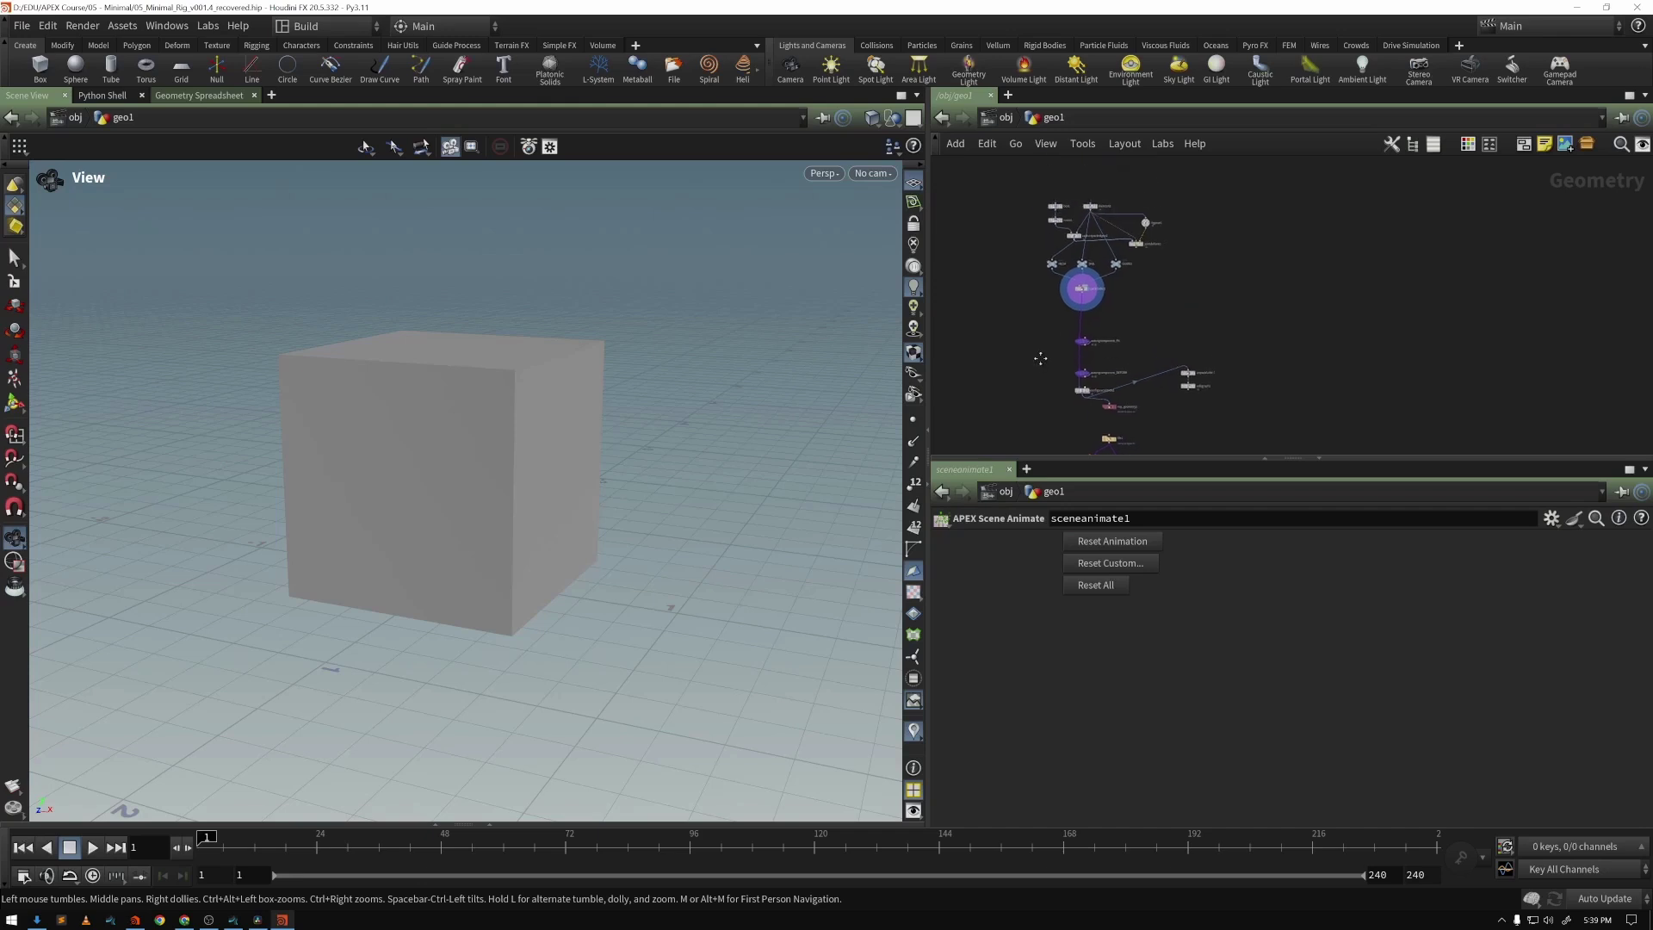
{"action": "left_click_drag", "start_coordinate": [518, 409], "coordinate": [487, 441]}
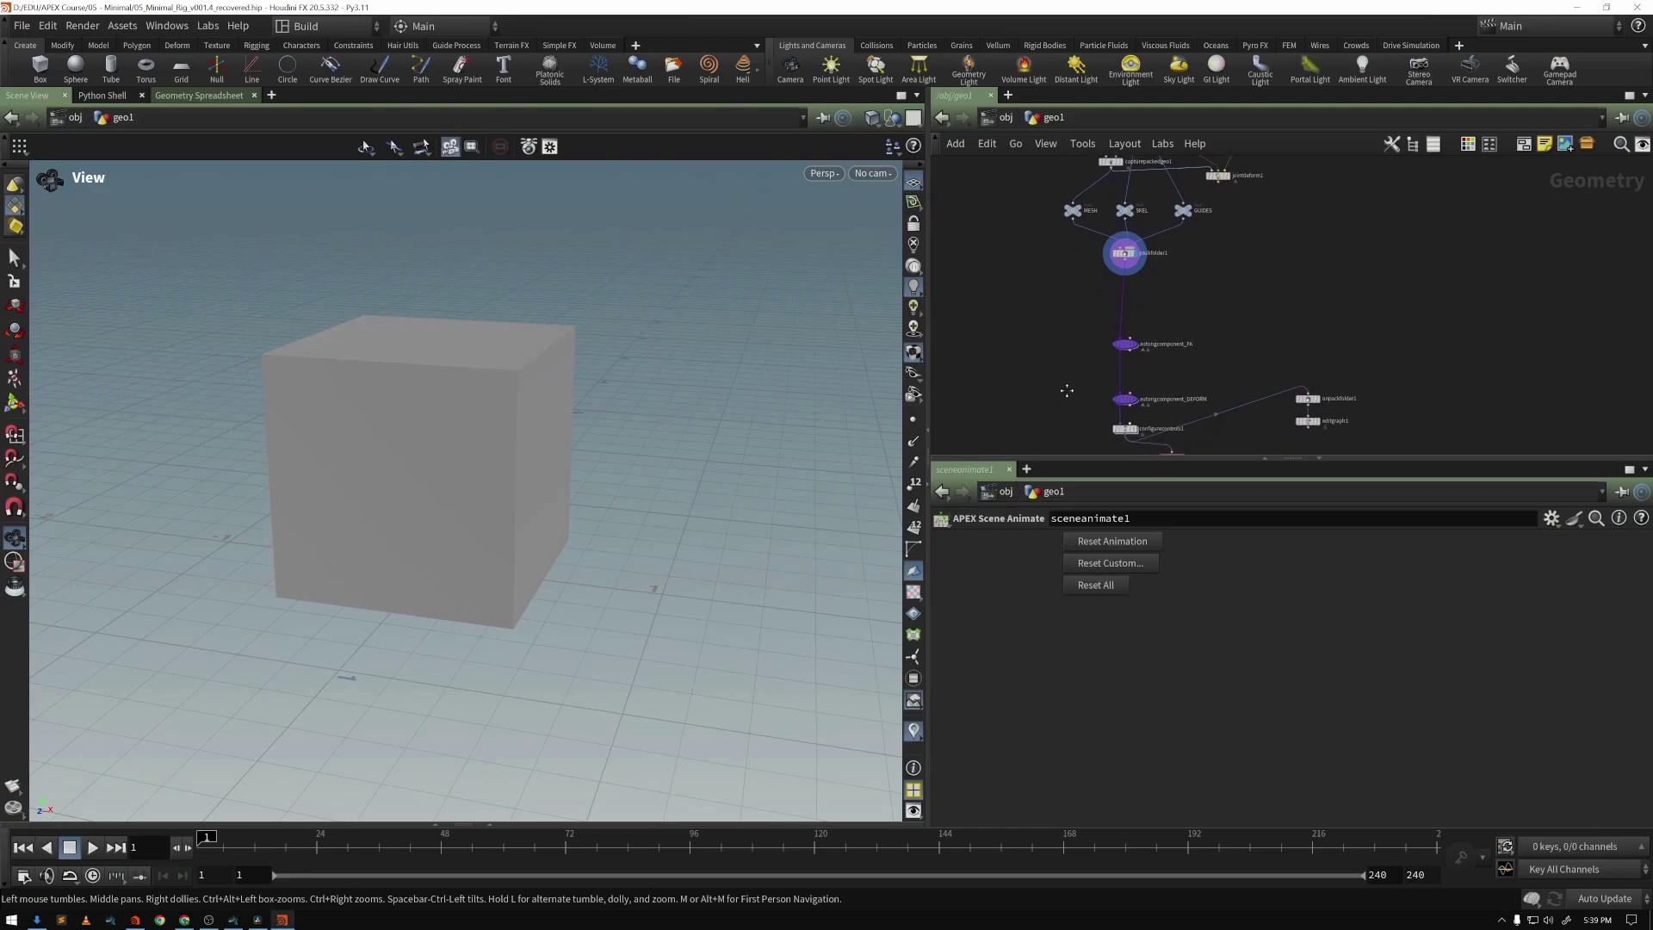